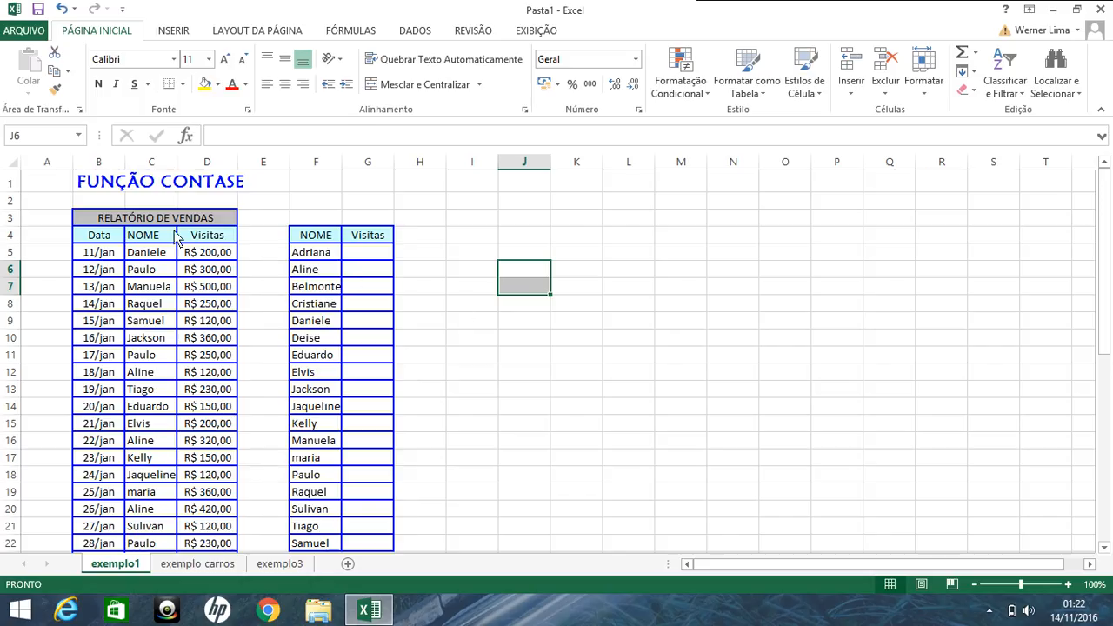
Examine the sales report's date, name and value columns, checking the repeated occurrences of one name in column C
left_click(103, 252)
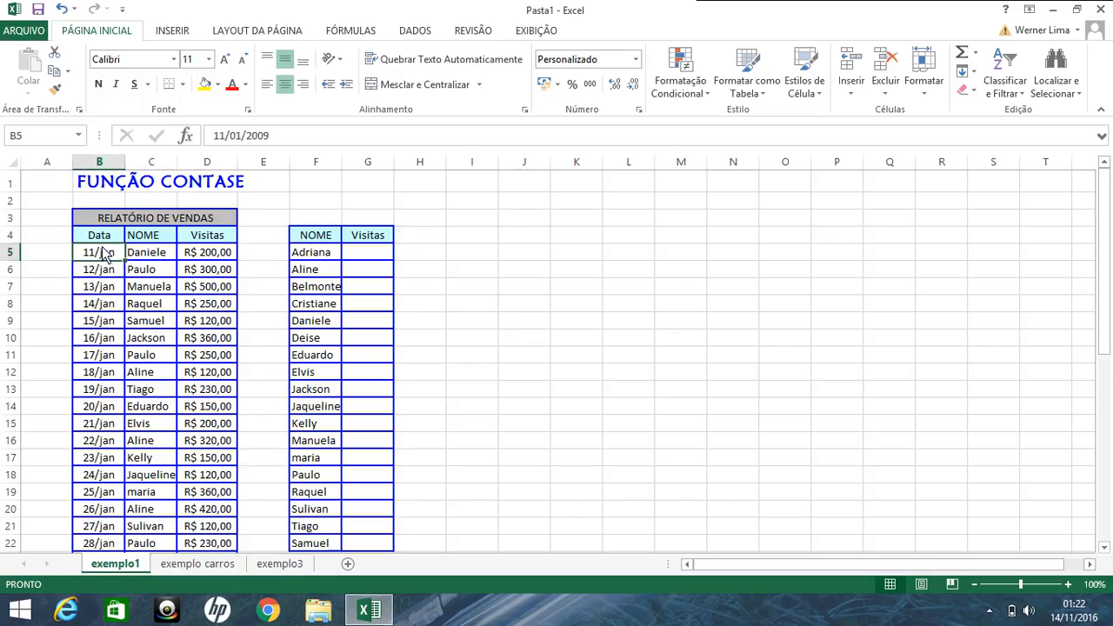
left_click(207, 255)
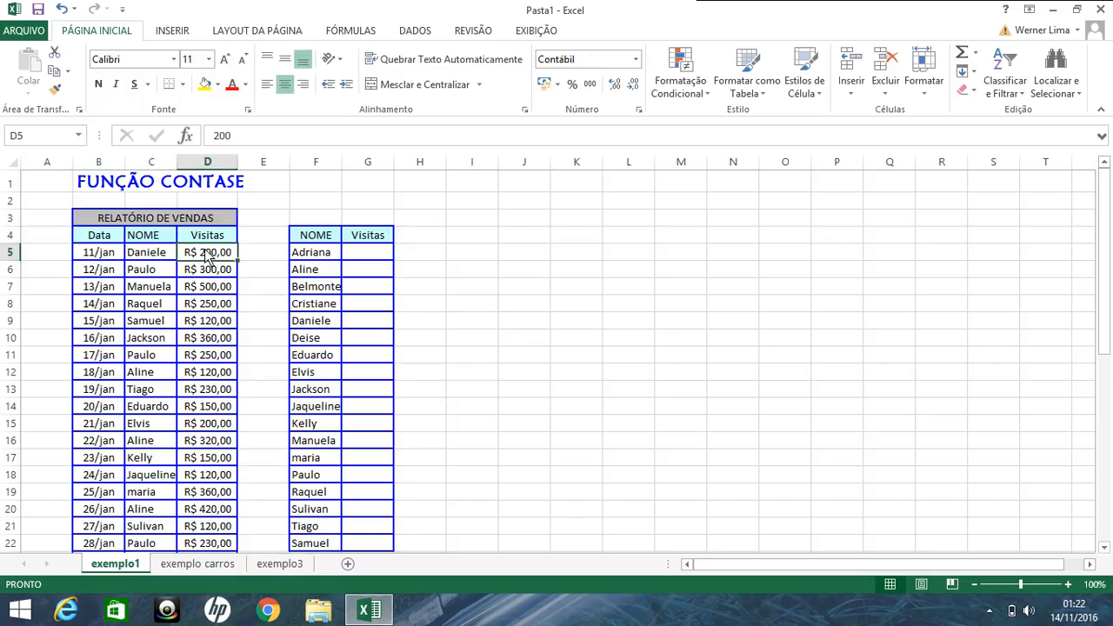
left_click(363, 262)
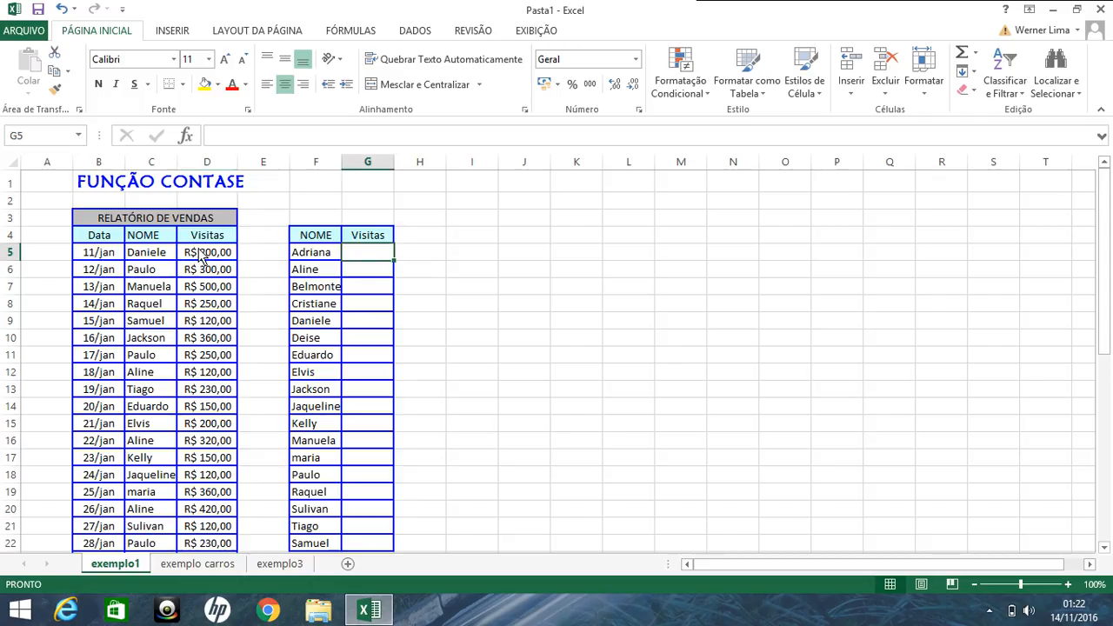
left_click(157, 271)
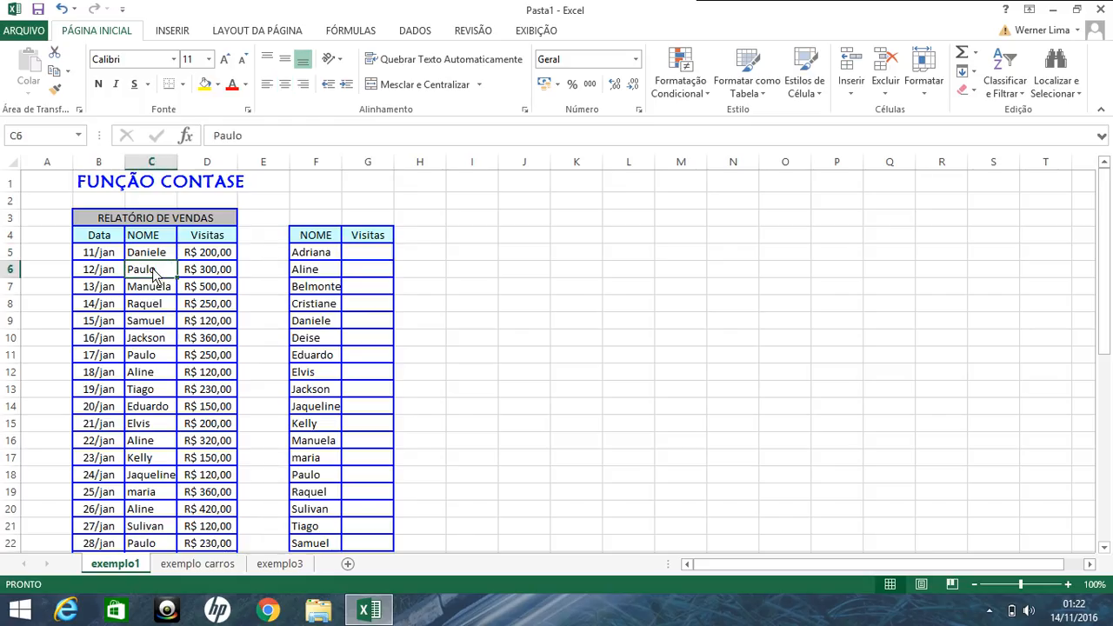
left_click(157, 357)
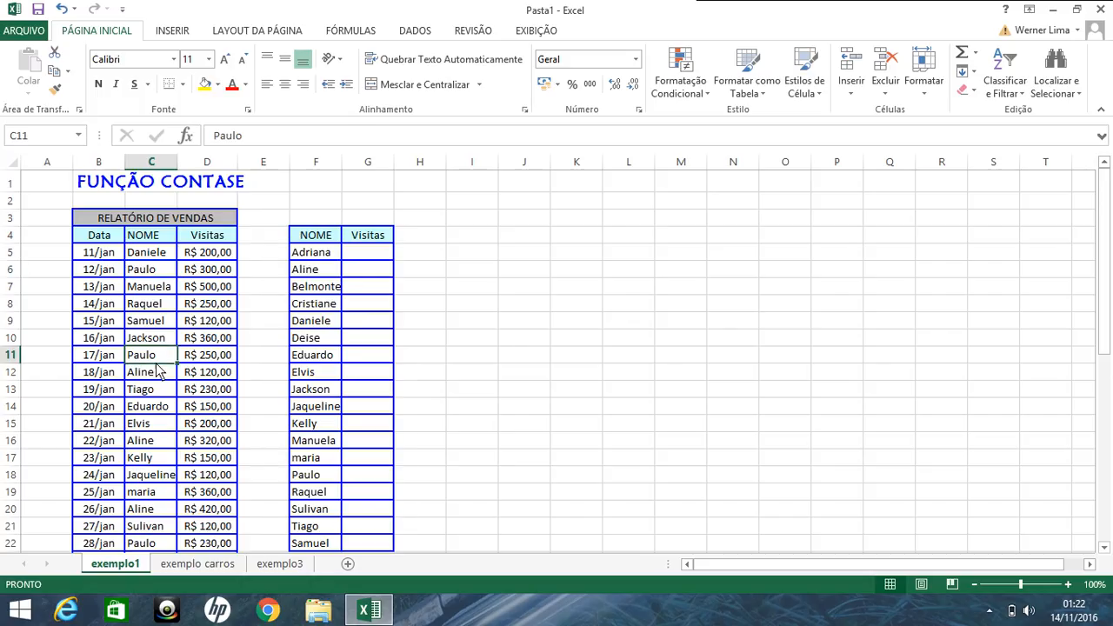
left_click(160, 545)
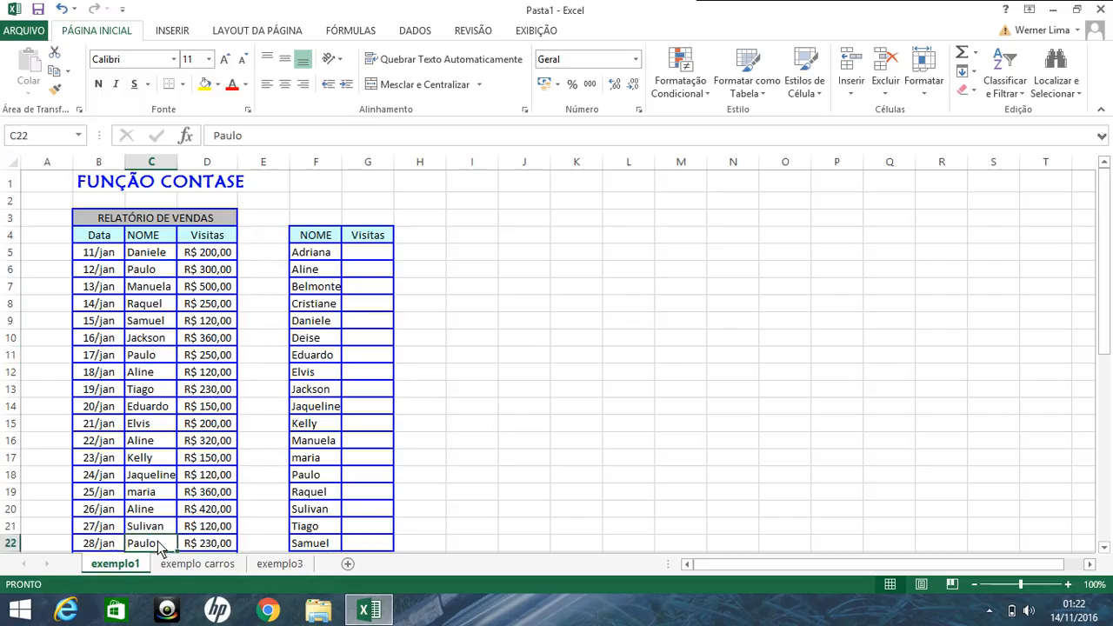
mouse_move(1101, 255)
left_mouse_down()
mouse_move(1102, 287)
mouse_move(1093, 241)
left_mouse_up()
Start a CONT.SE formula in G5, the first cell of the summary table's Visitas column
left_click(376, 254)
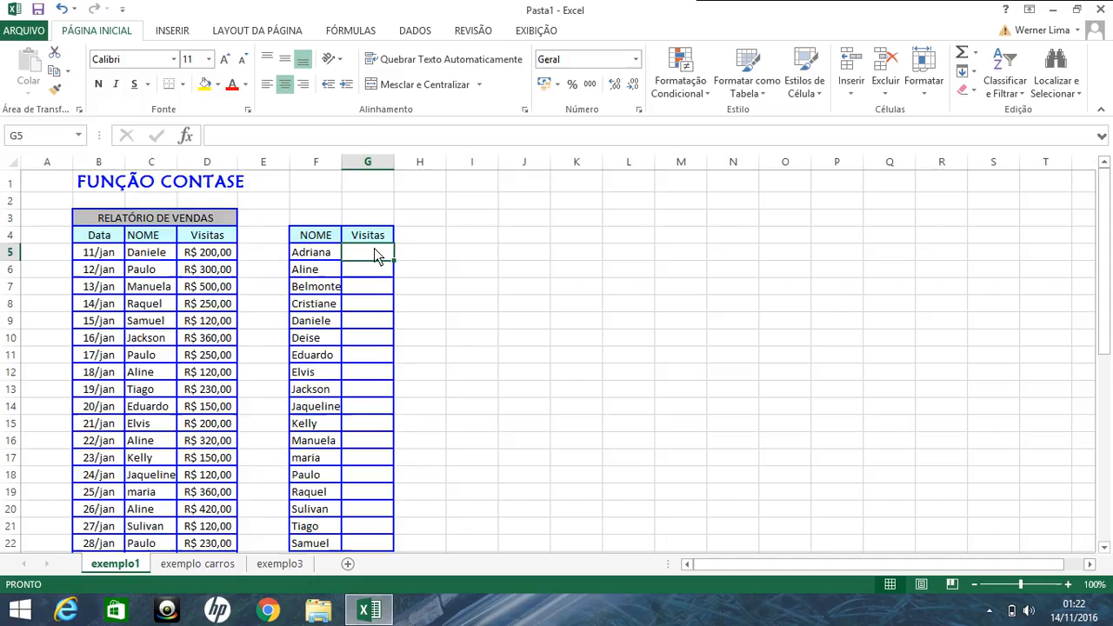
double_click(376, 256)
type("=cont")
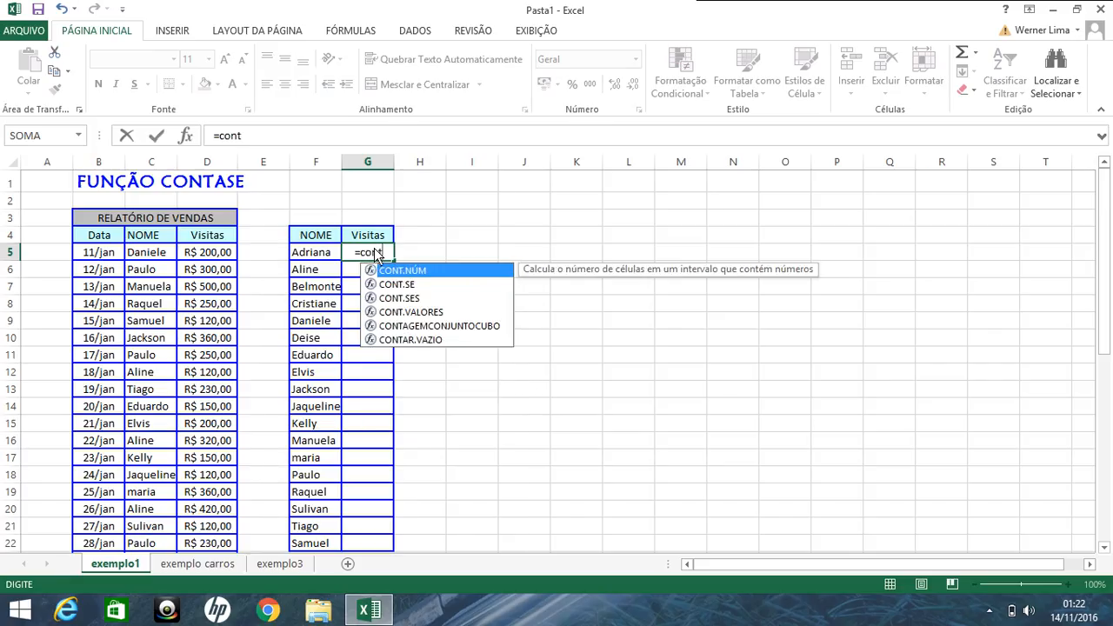
type(",")
key("BackSpace")
type(",s")
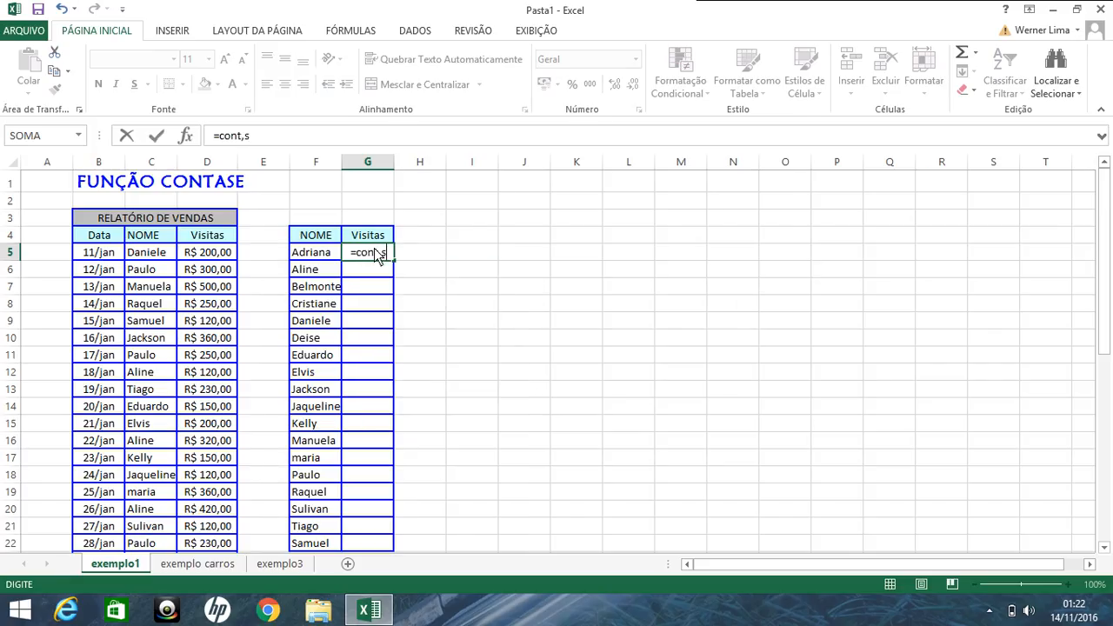
key("BackSpace")
key("BackSpace")
type(".se")
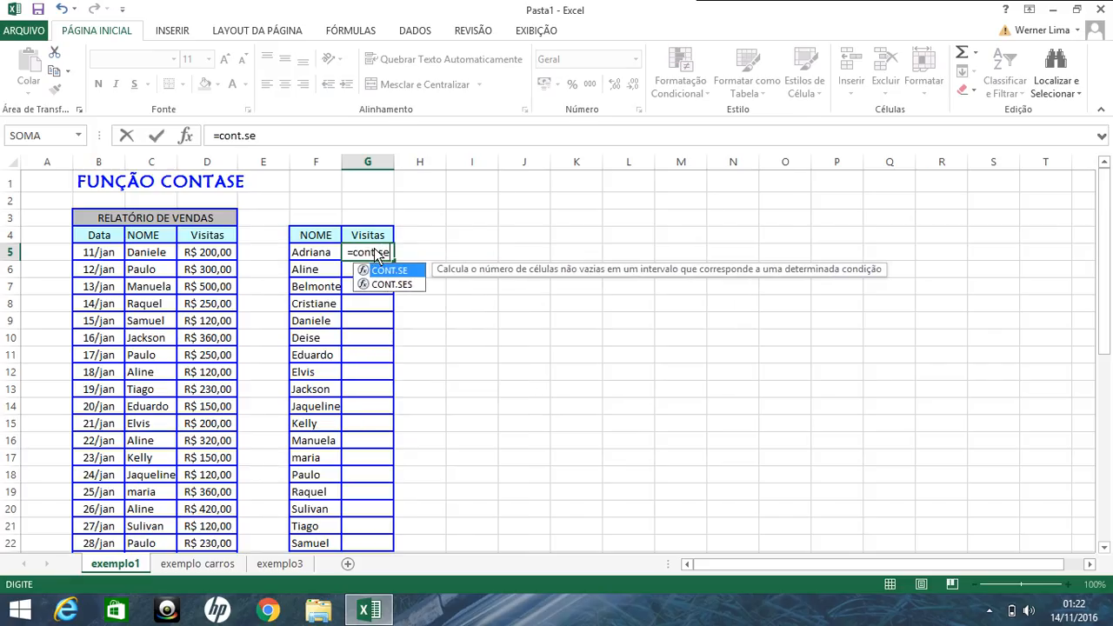
key("Tab")
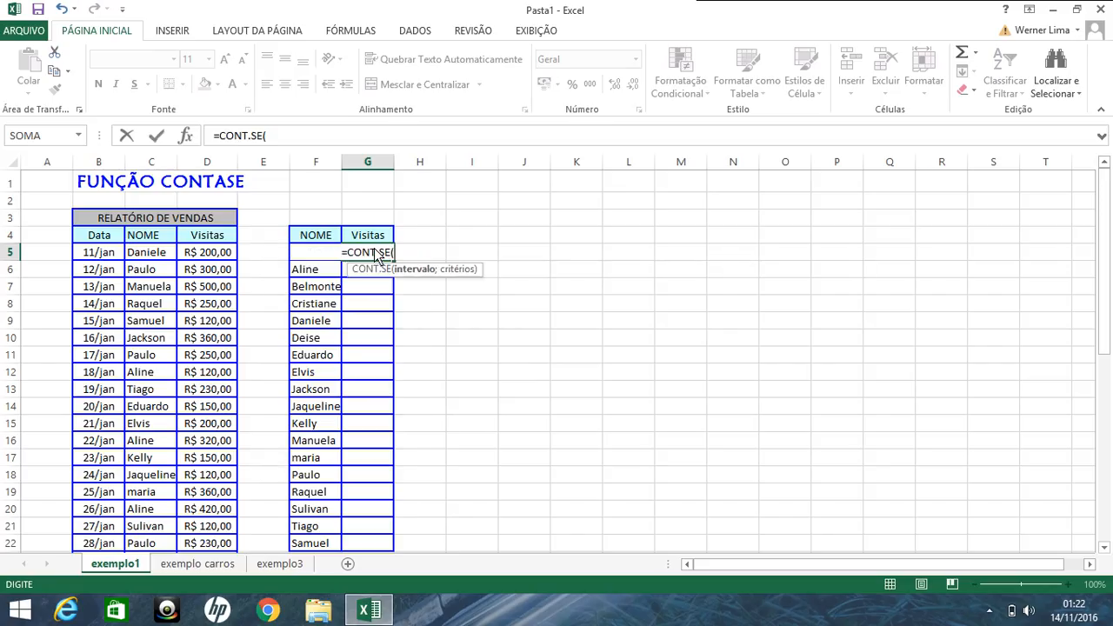
Set the formula's range to the report's NOME entries as the absolute reference $C$5:$C$44
left_click(170, 254)
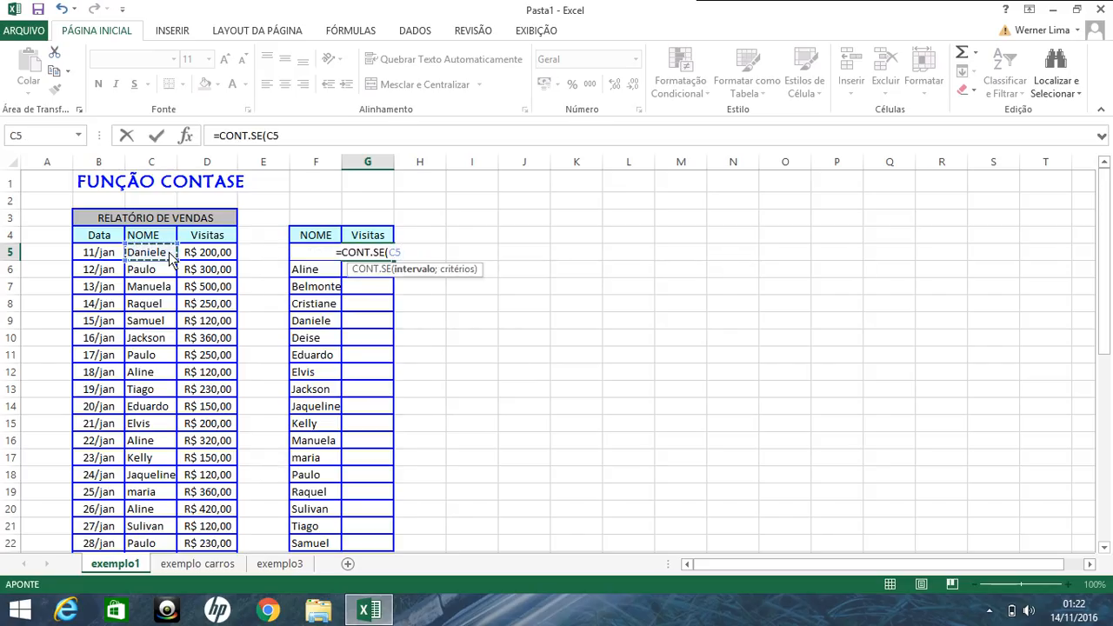
key("ctrl+shift+Down")
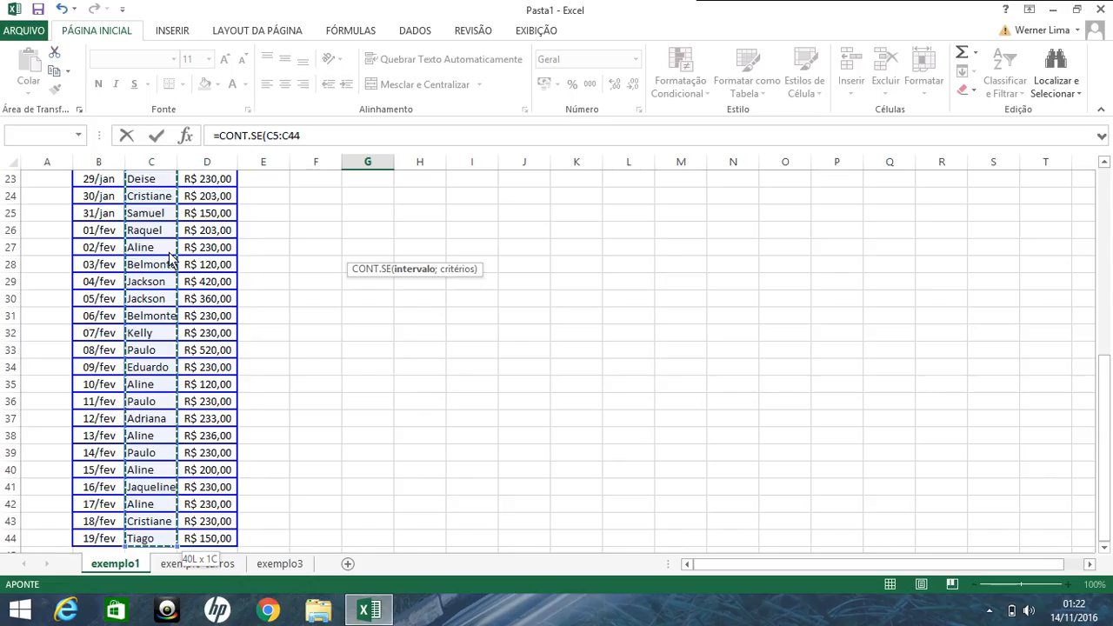
key("F4")
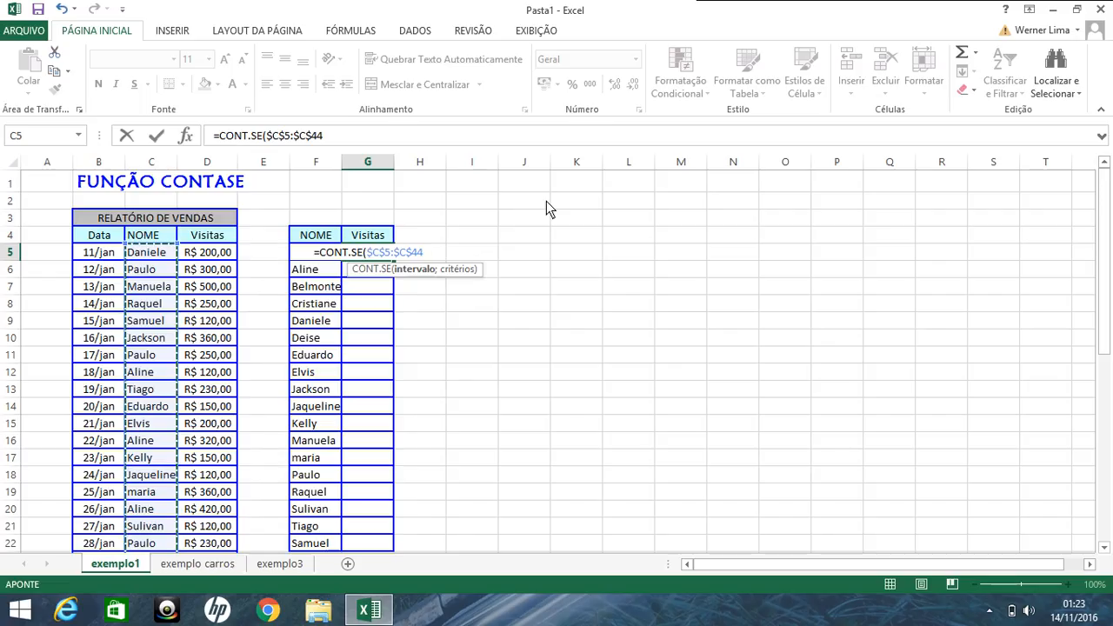
Use the name in F5 as the counting criterion and complete the G5 formula
type(";")
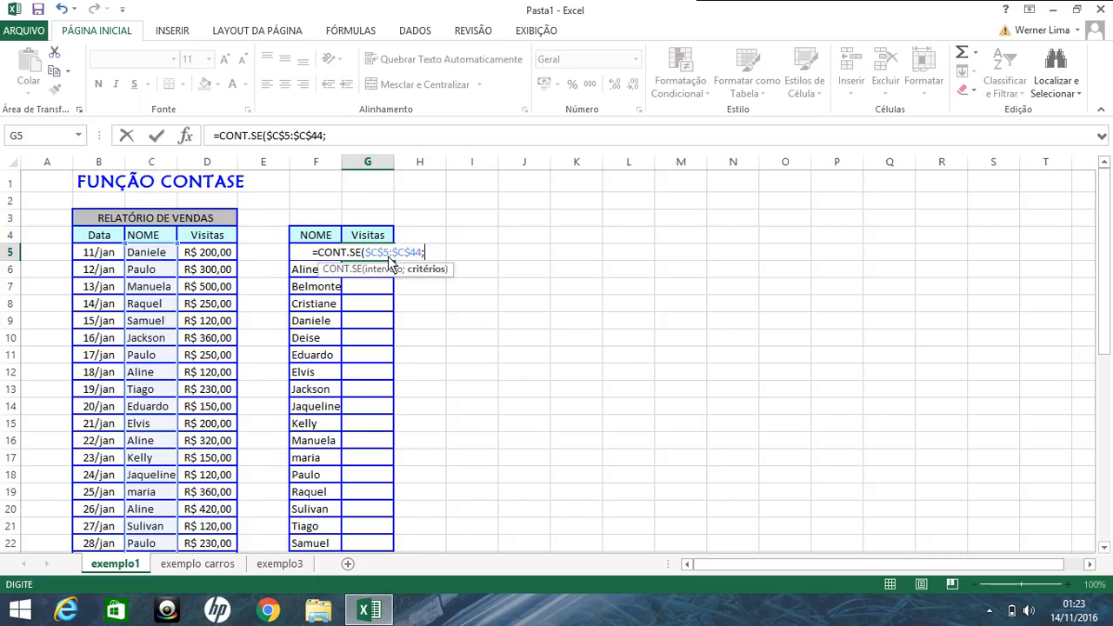
type("f")
key("BackSpace")
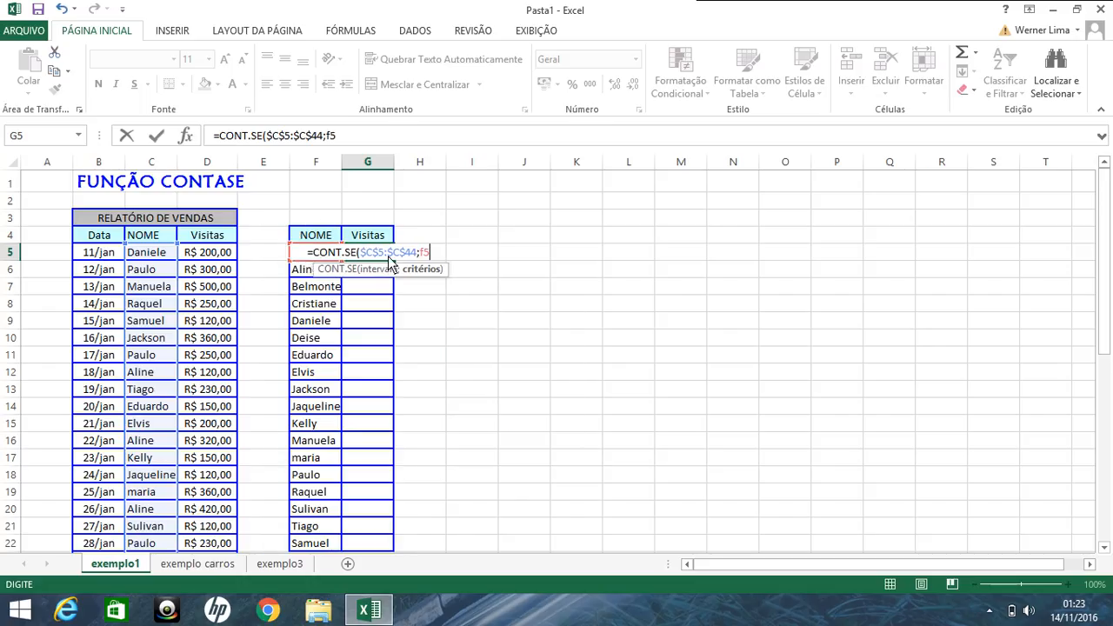
type("f")
key("BackSpace")
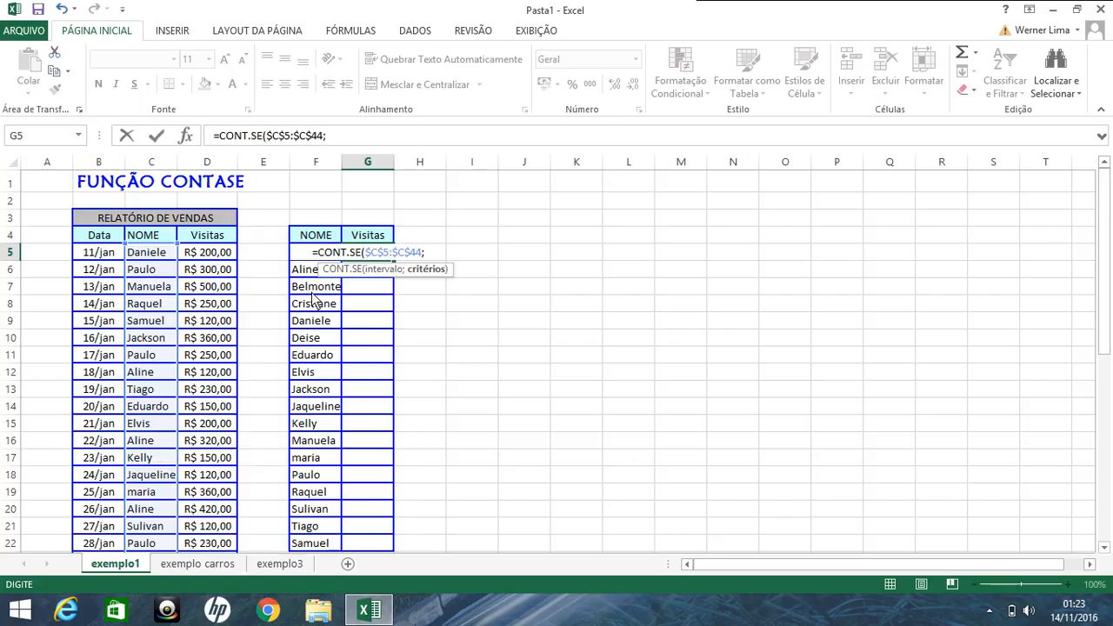
left_click(296, 271)
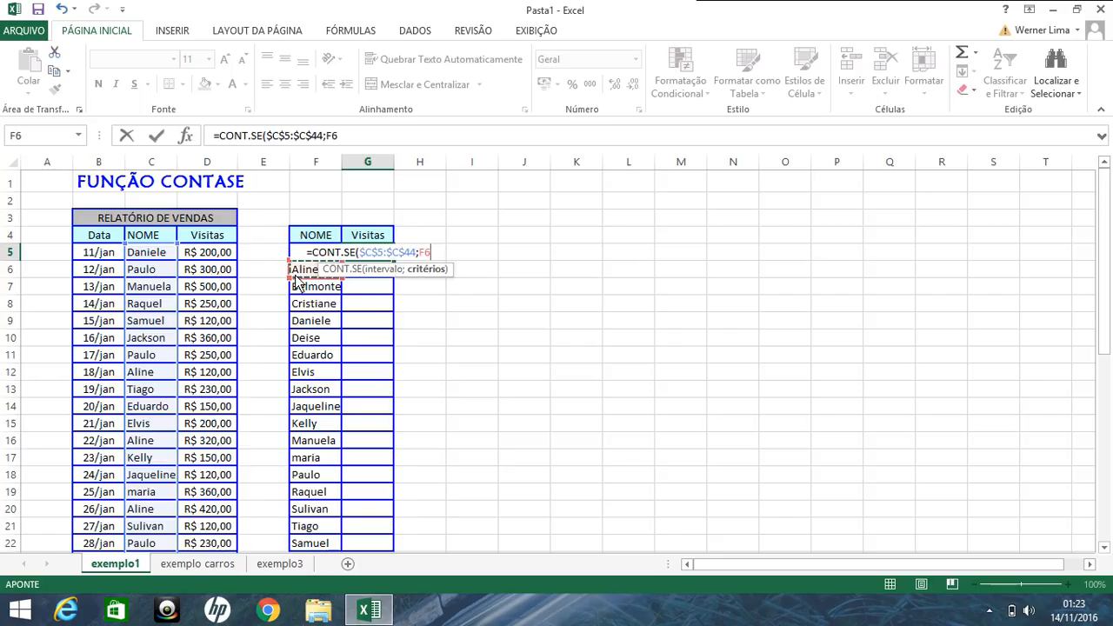
key("Up")
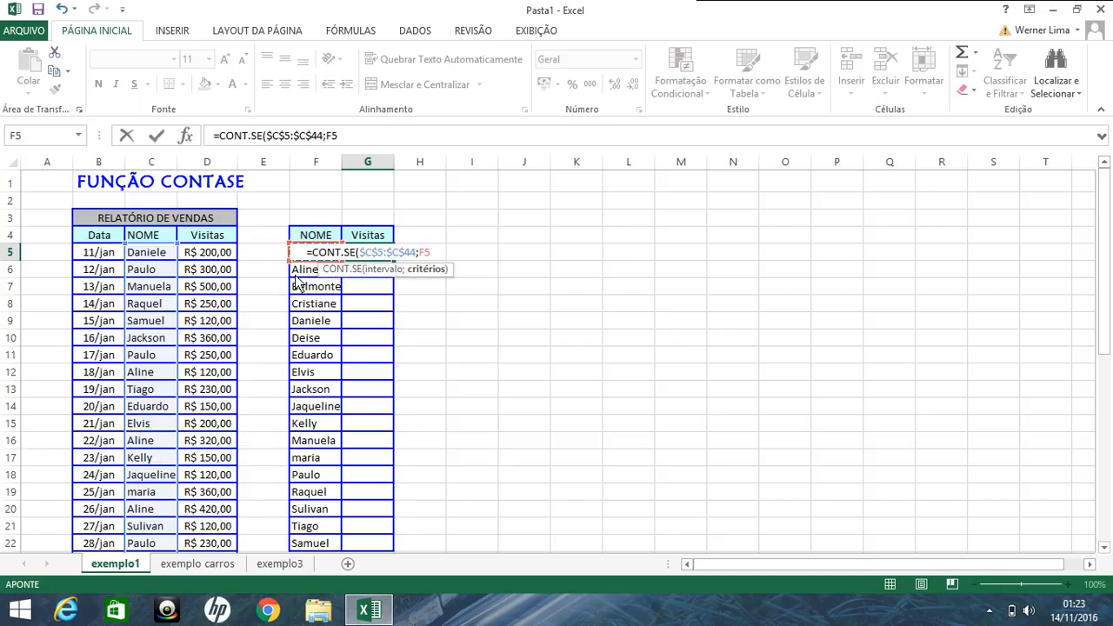
key("Return")
Fill the G5 formula down the Visitas column through G22
left_click(378, 254)
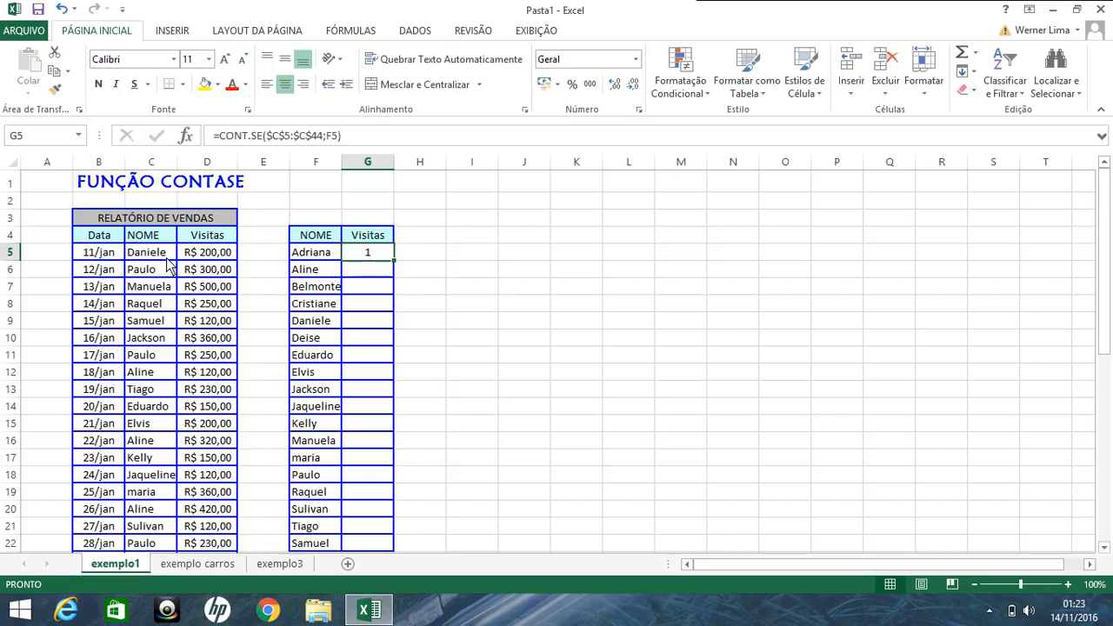
double_click(396, 269)
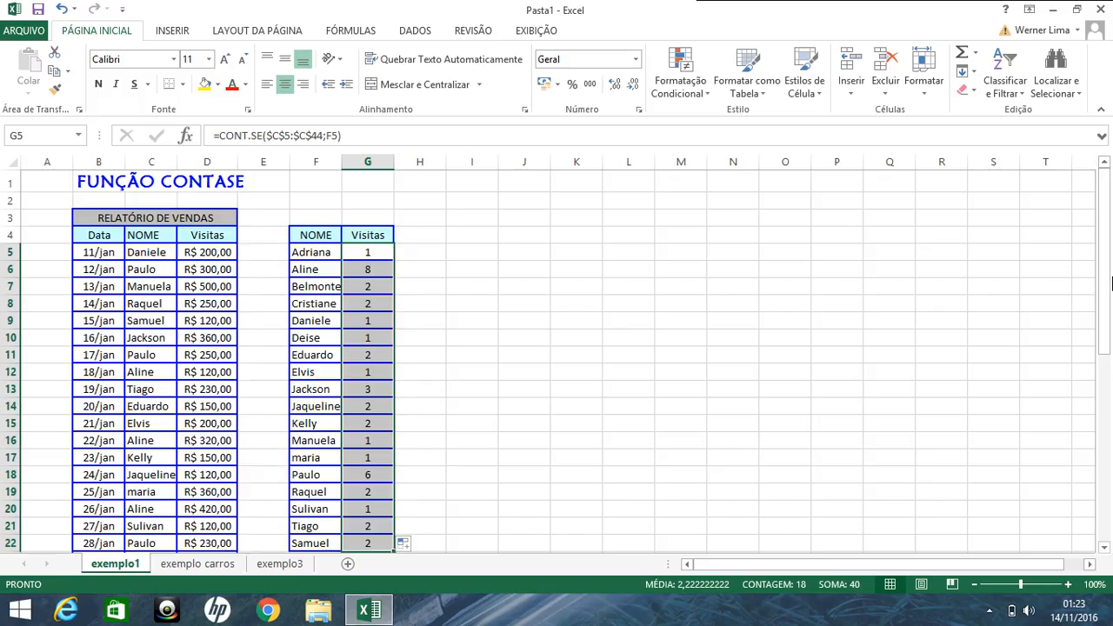
left_click_drag(1106, 265, 1109, 287)
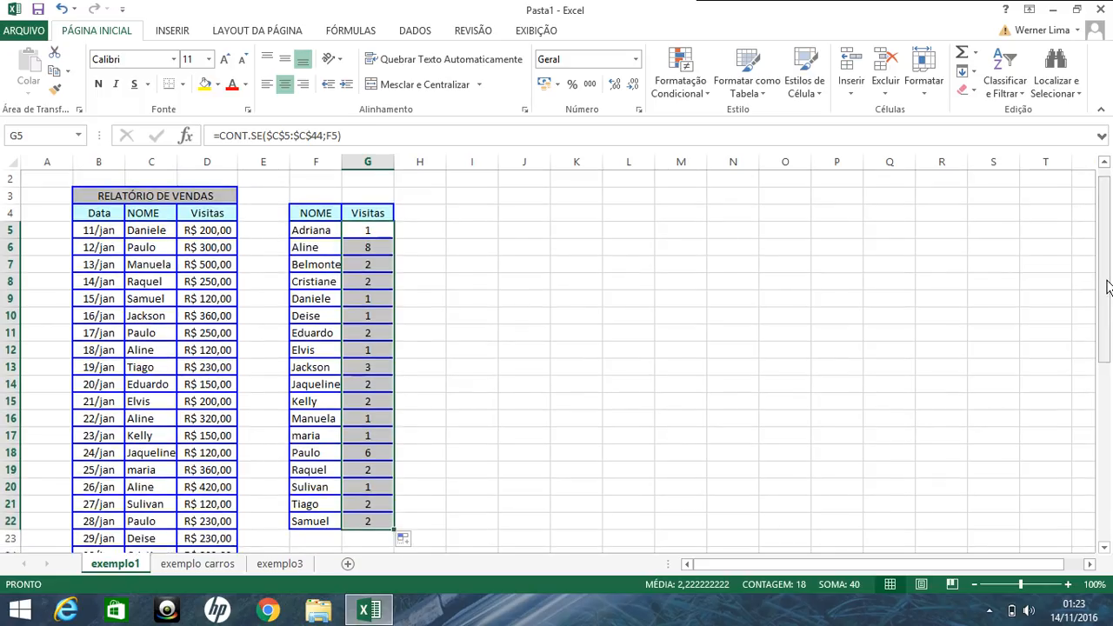
On the exemplo carros sheet, start a CONT.SE formula in D12 for the count of FIAT cars
left_click(209, 567)
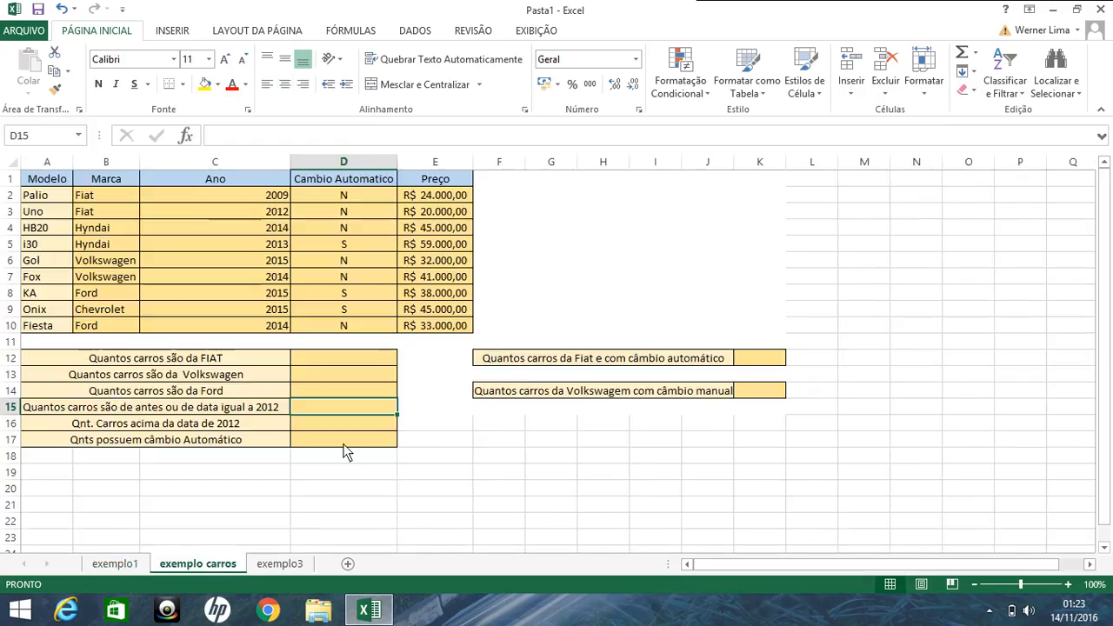
left_click(199, 360)
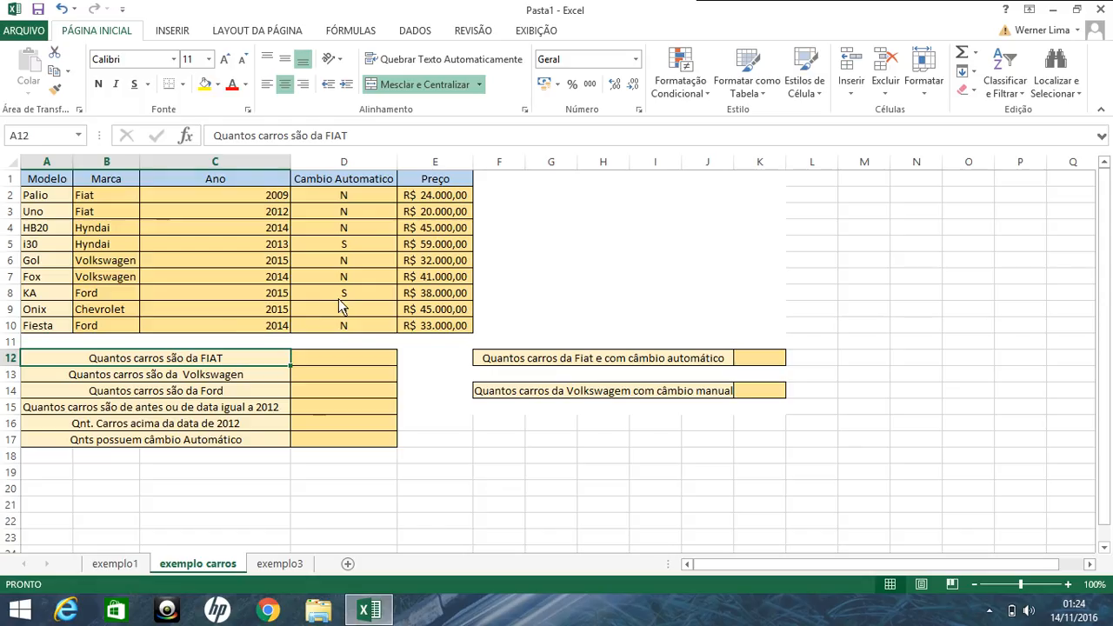
left_click(336, 359)
type("=")
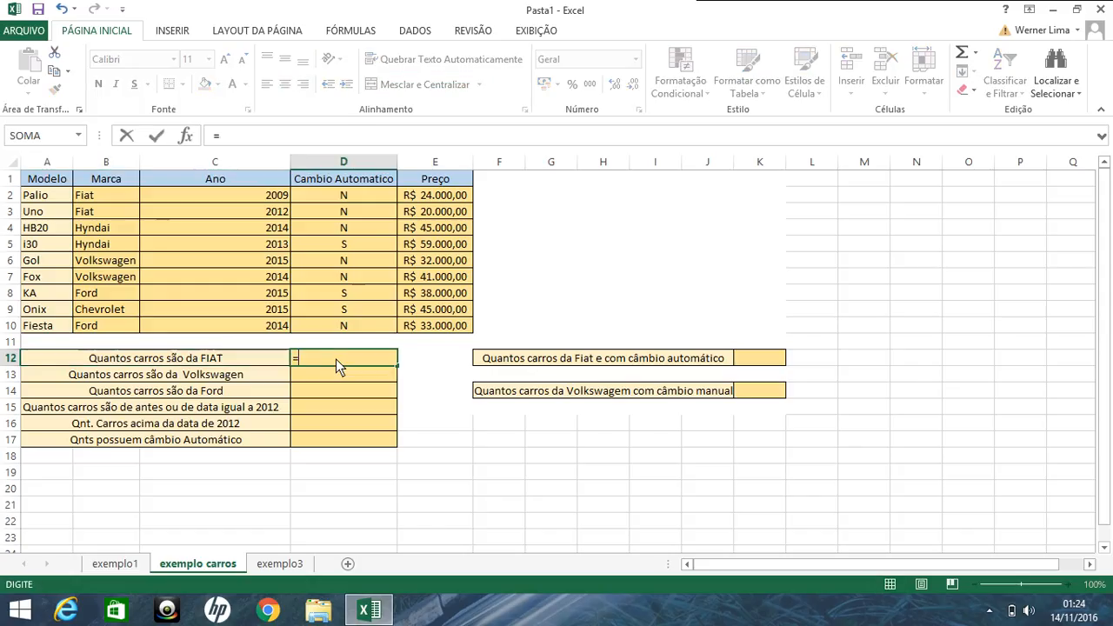
type("cont.s")
key("BackSpace")
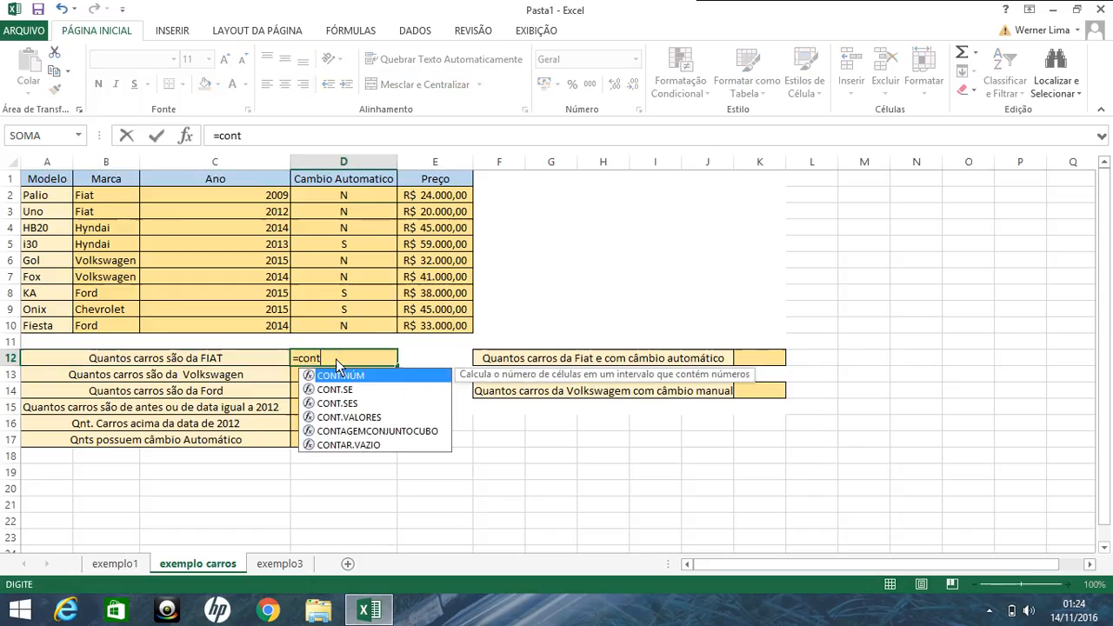
type(".se")
key("Tab")
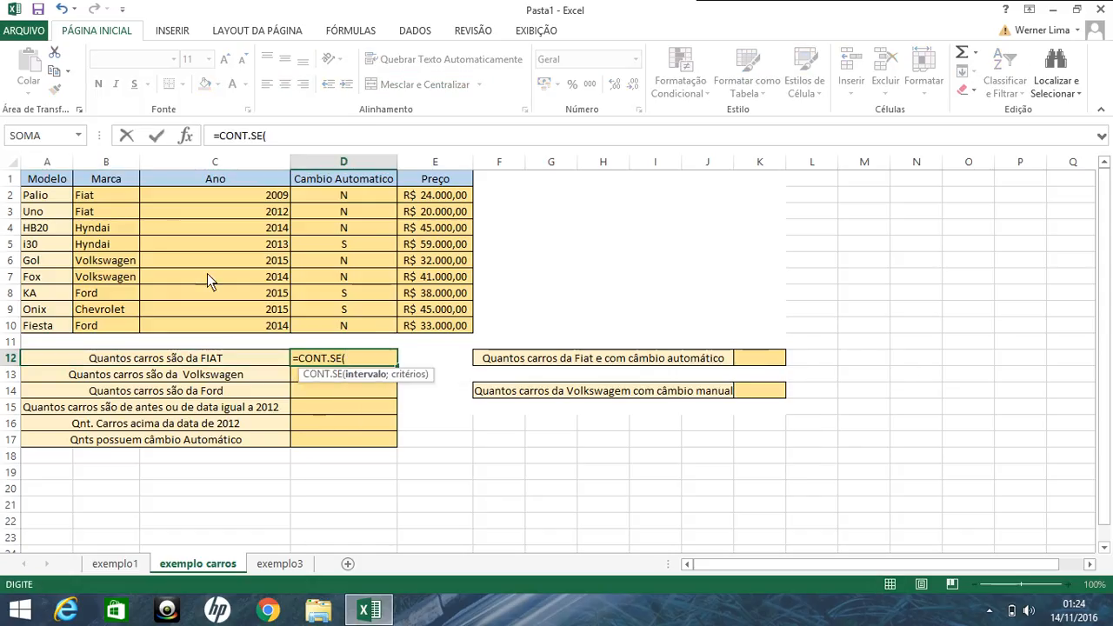
Set the D12 formula's range to the Marca entries as the absolute reference $B$2:$B$10
left_click(103, 200)
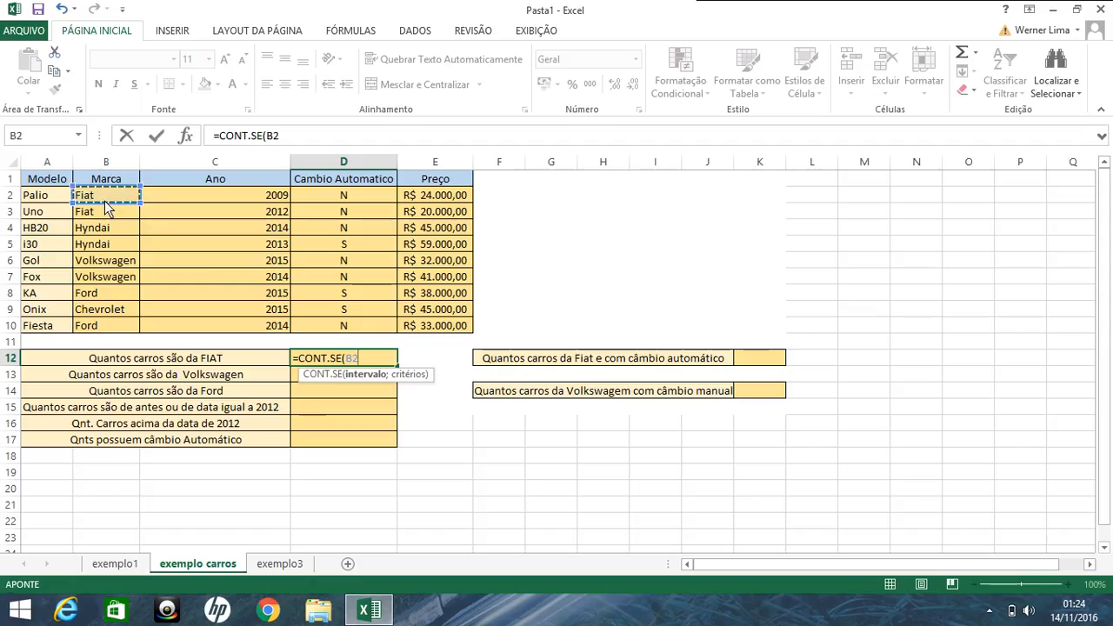
key("shift+Down")
key("shift+Down")
key("shift+Down")
key("shift+Down")
key("shift+Down")
key("shift+Down")
key("shift+Down")
key("shift+Down")
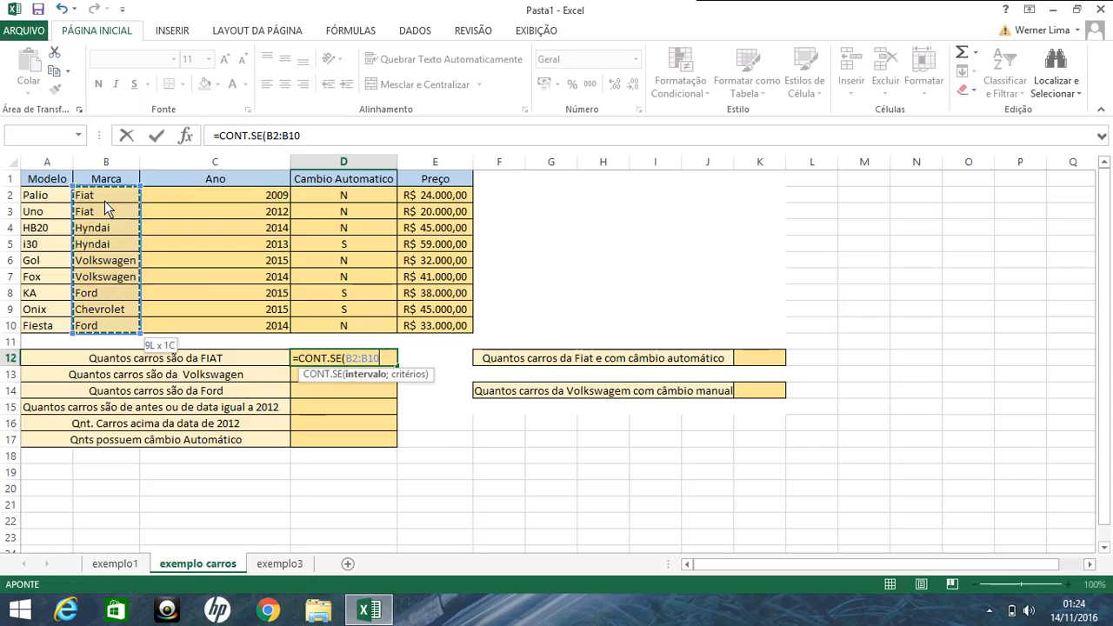
key("F4")
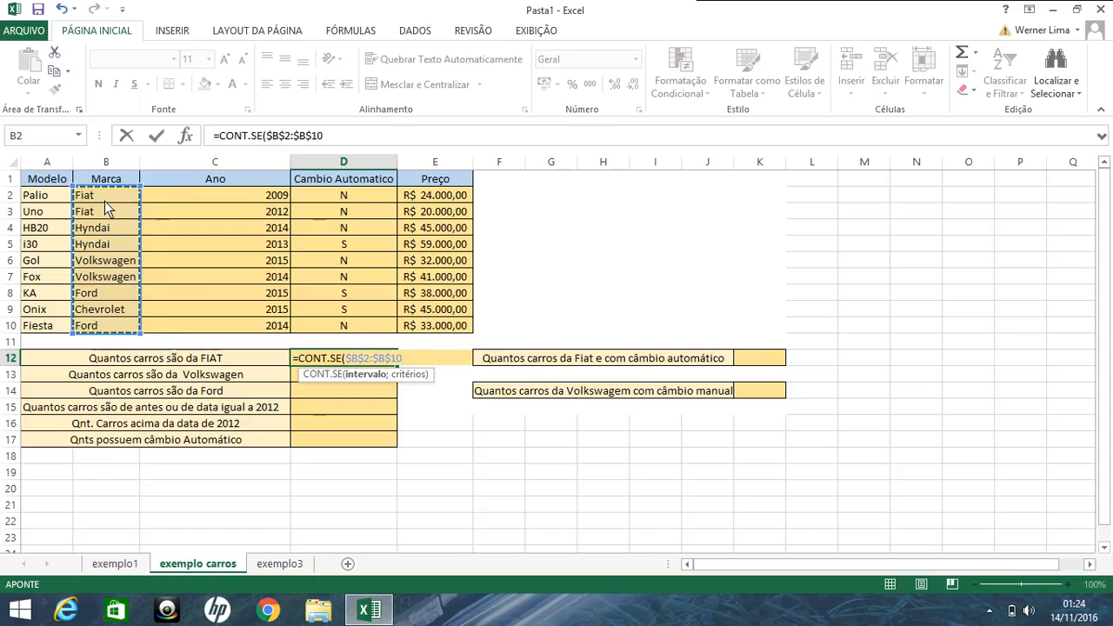
Add "fiat" as the criterion and complete the D12 formula
type(";")
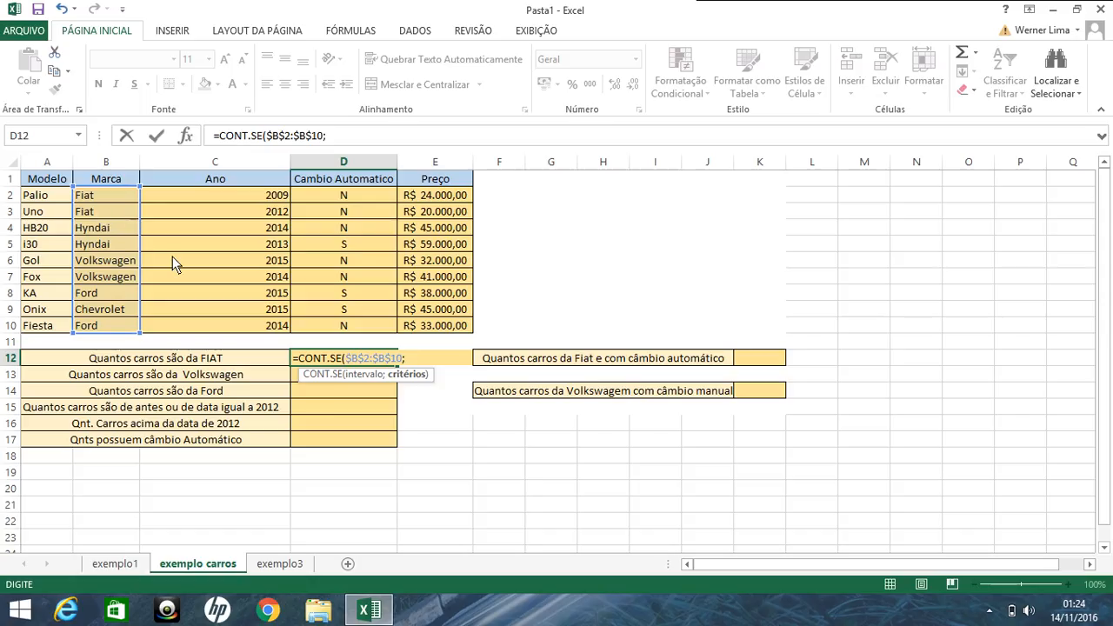
type("\"fiat\"")
key("Return")
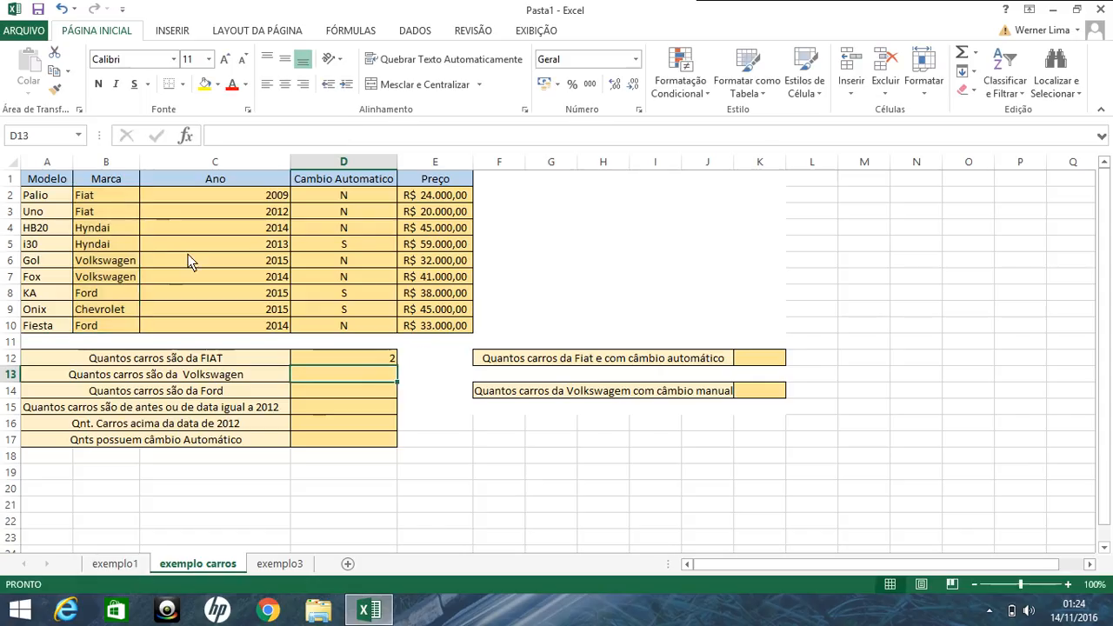
Start a CONT.SE formula in D13 for the Volkswagen count, with the Marca entries as the absolute range $B$2:$B$10
type("=")
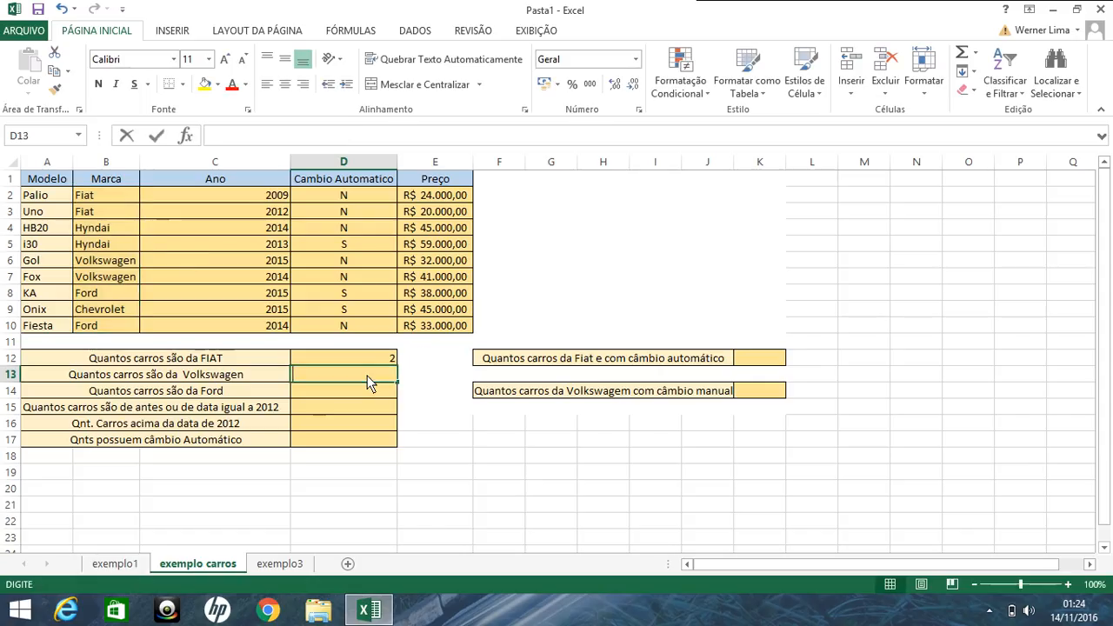
type("c")
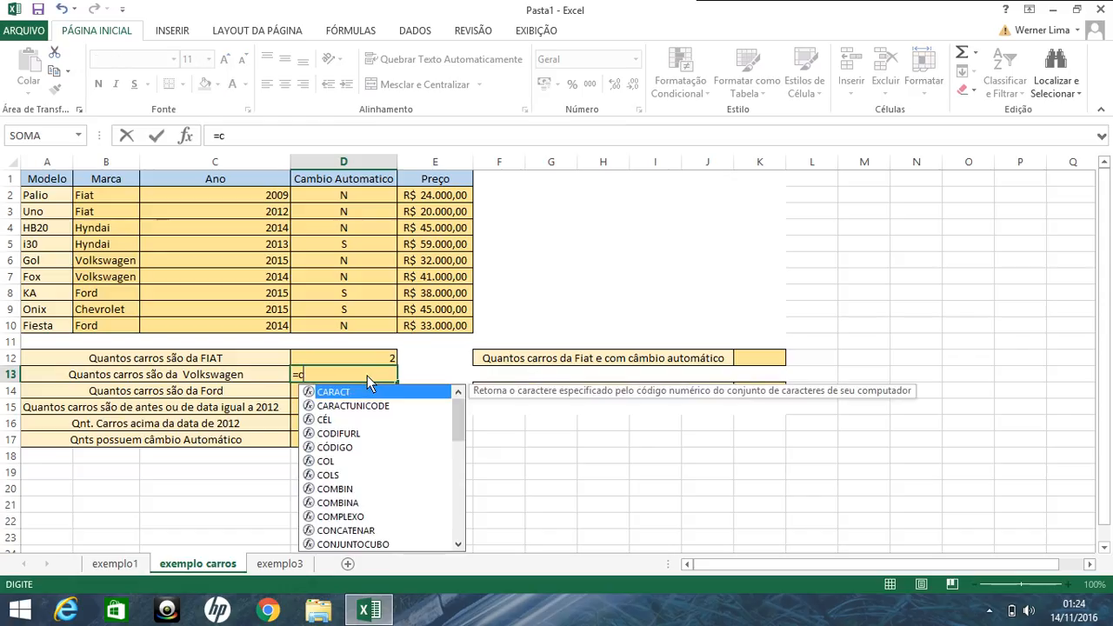
type("ont.se(")
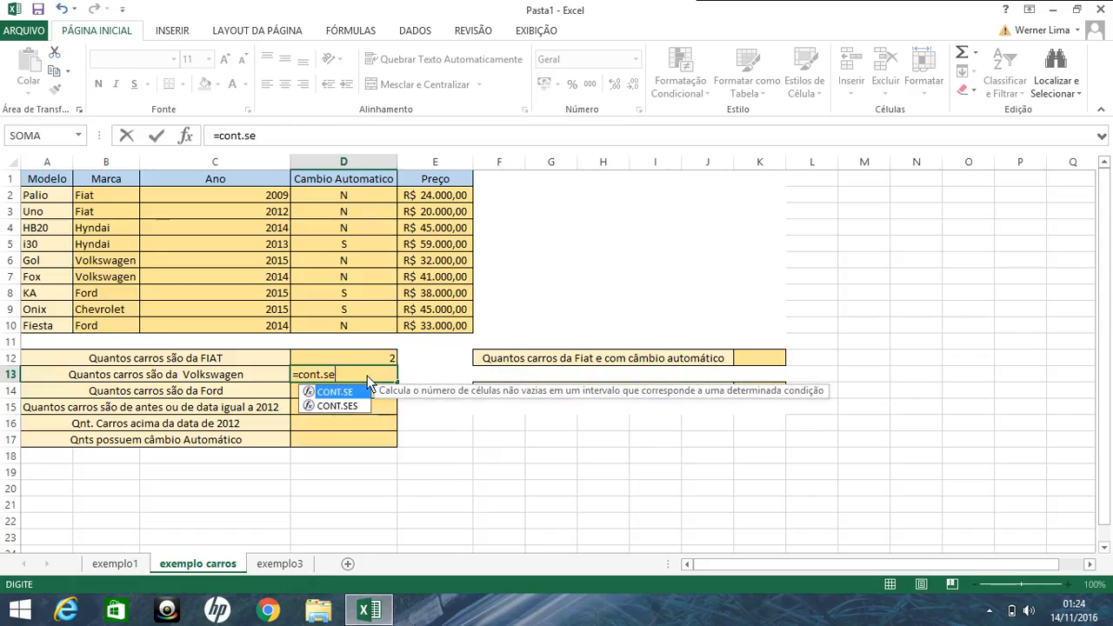
mouse_move(106, 195)
left_mouse_down()
mouse_move(104, 205)
mouse_move(107, 193)
left_mouse_up()
key("ctrl+shift+Down")
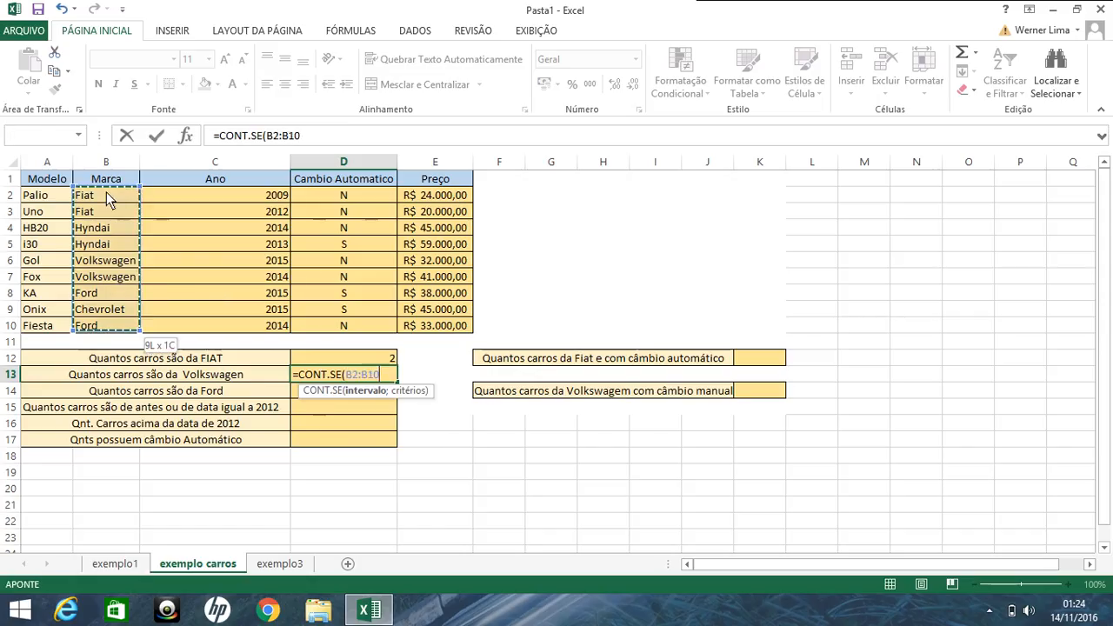
key("F4")
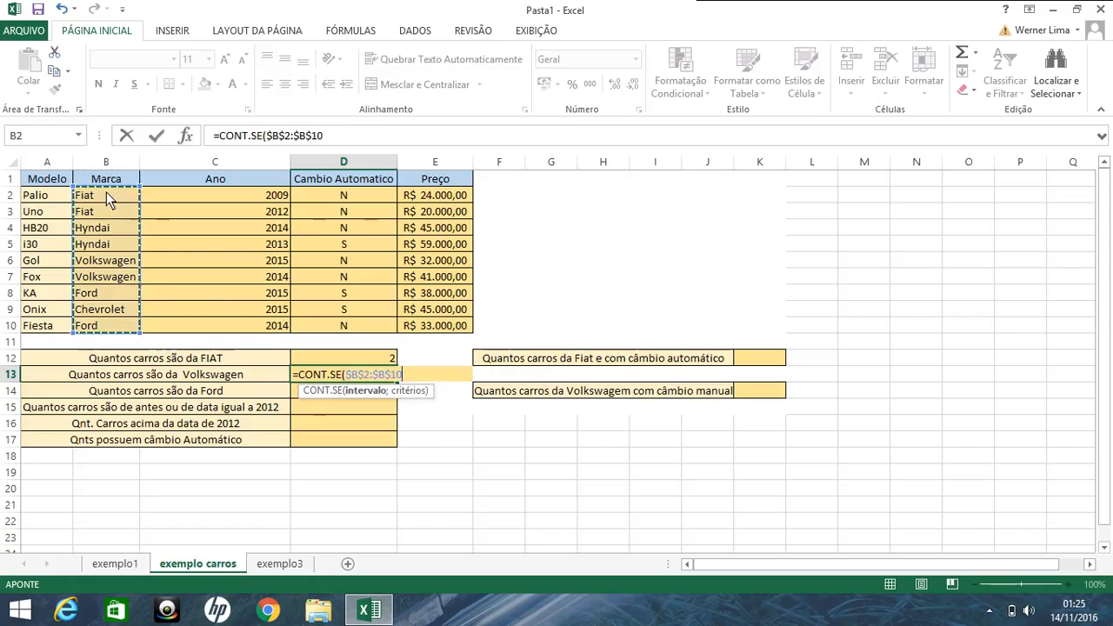
Add "volkswagen" as the criterion and complete the D13 formula
type(";")
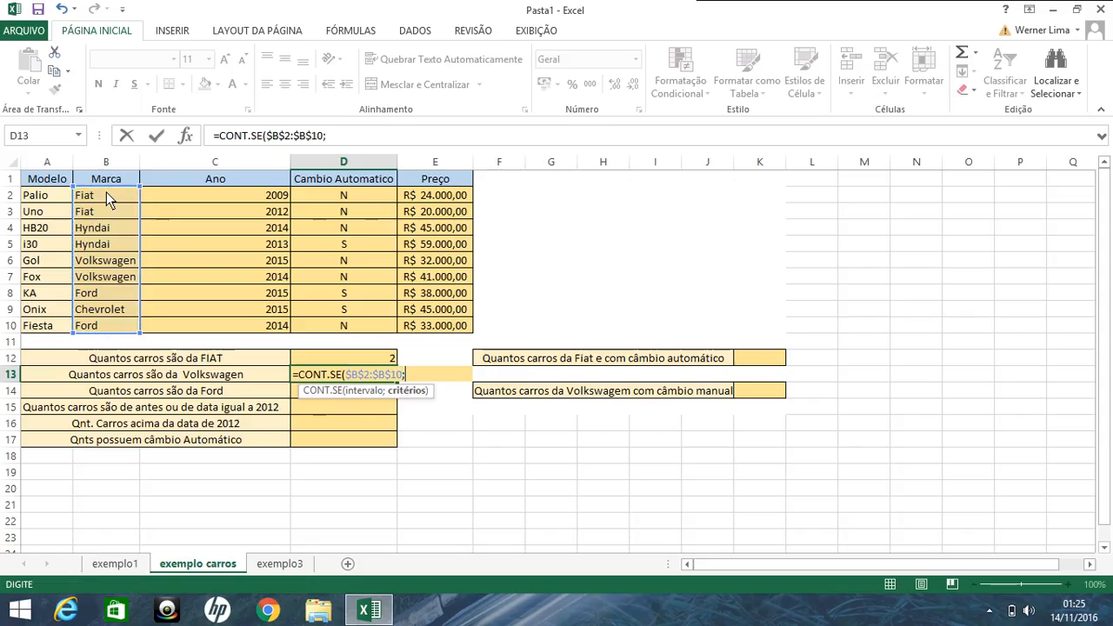
type("\"")
type("volkswagen\"")
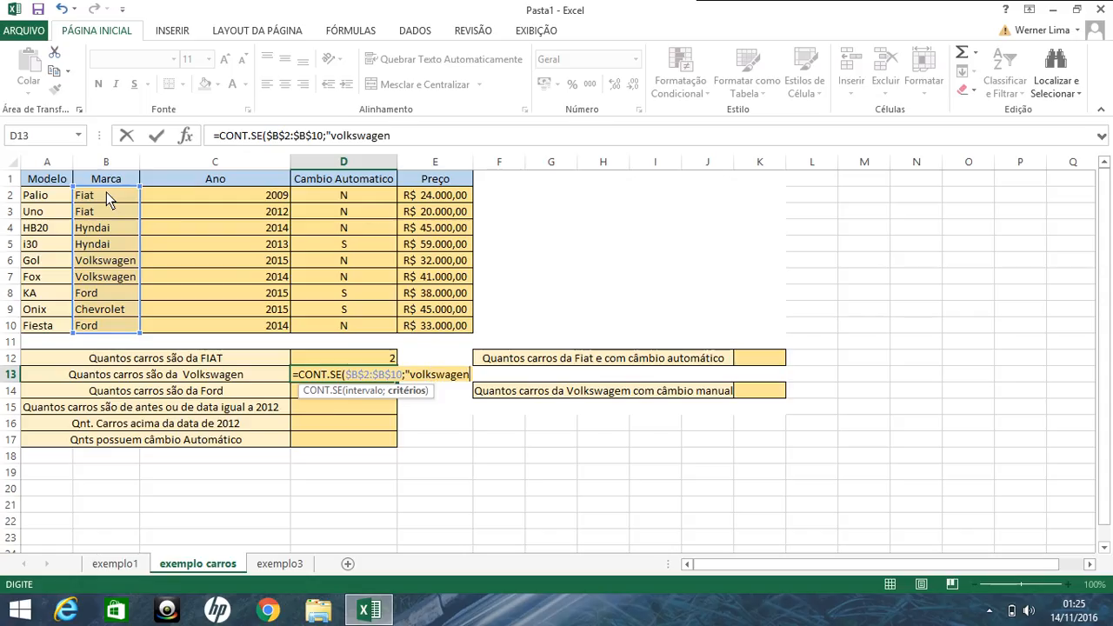
type(")")
key("Return")
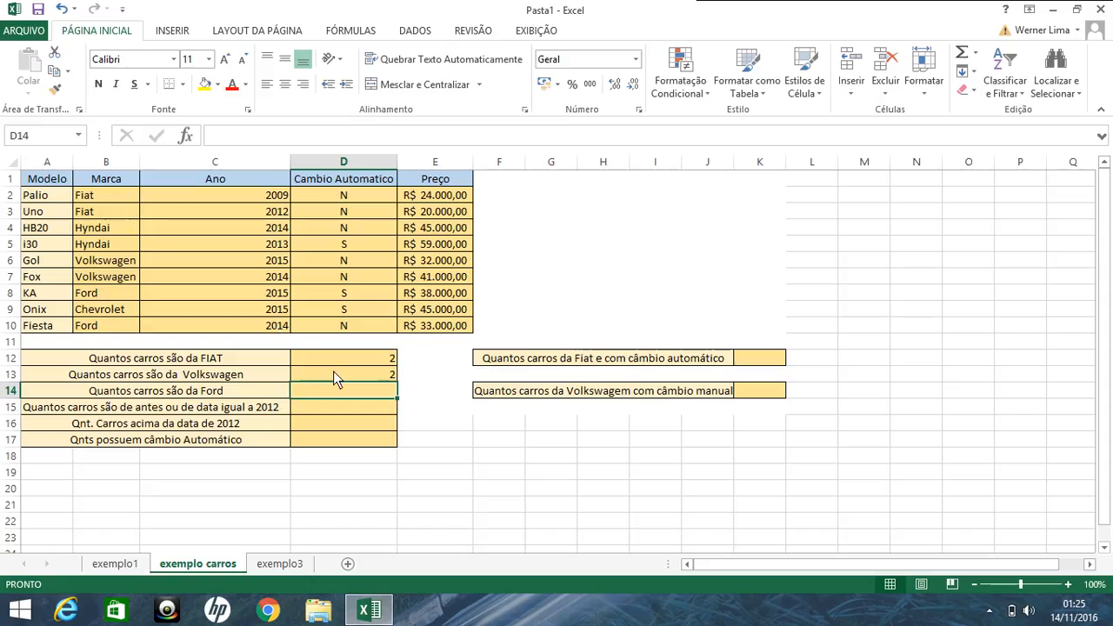
Enter a CONT.SE formula in D14 that counts "ford" in the absolute Marca range $B$2:$B$10
type("=cont")
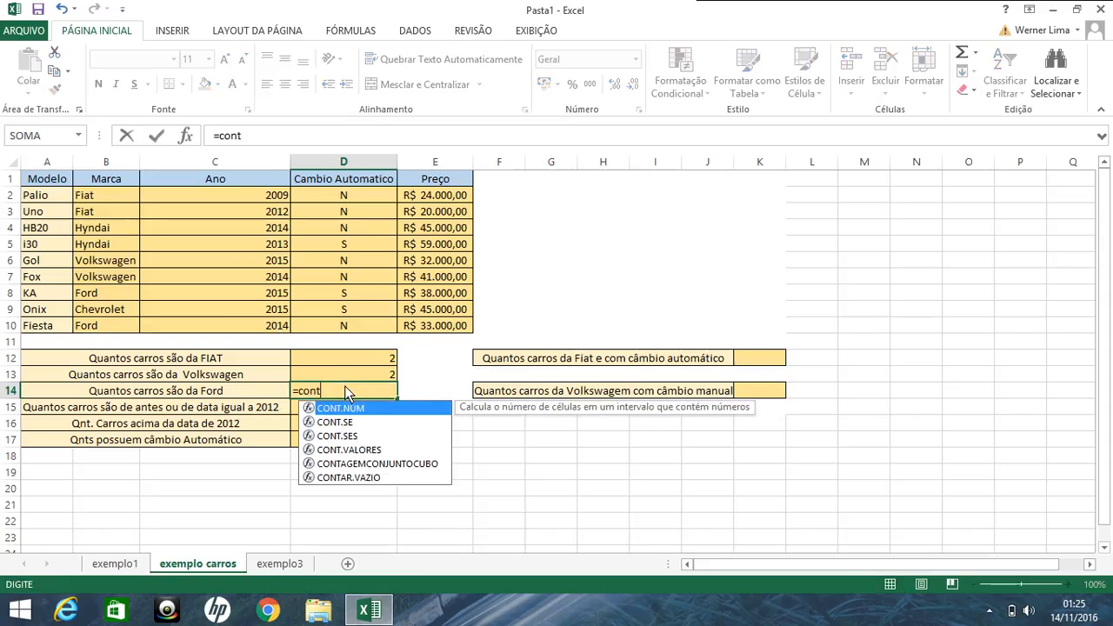
type(".se")
key("Tab")
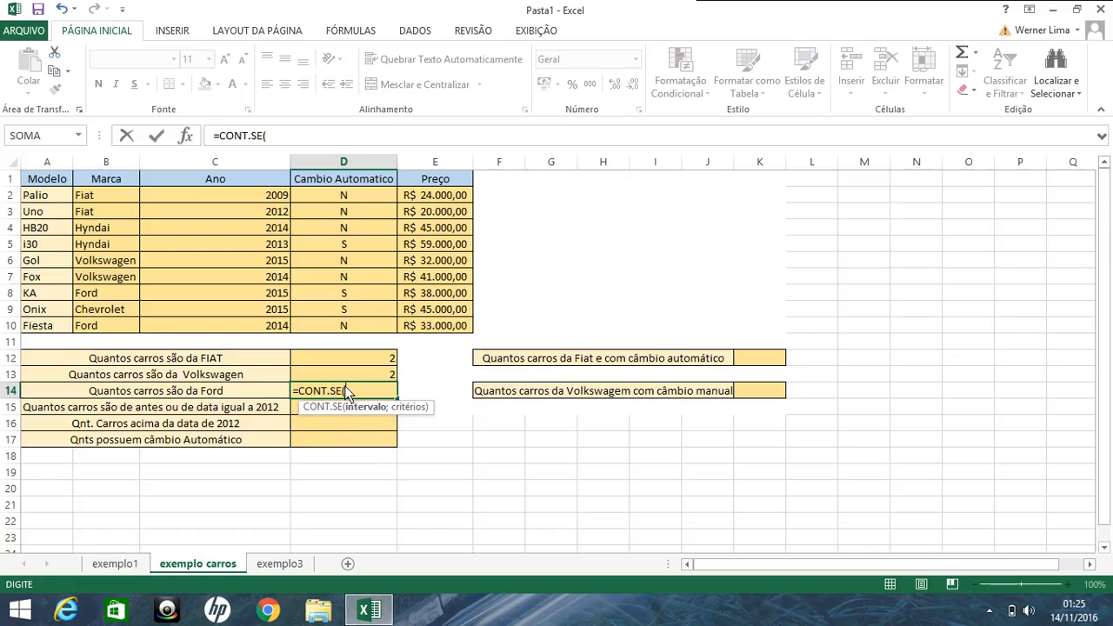
left_click(96, 197)
key("ctrl+shift+Down")
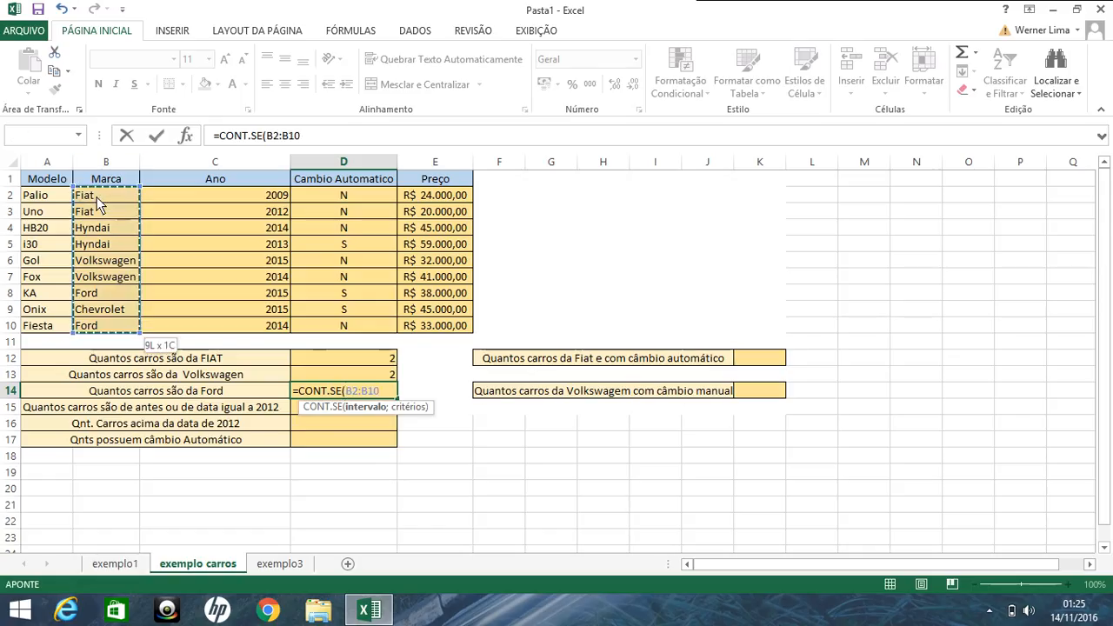
key("F4")
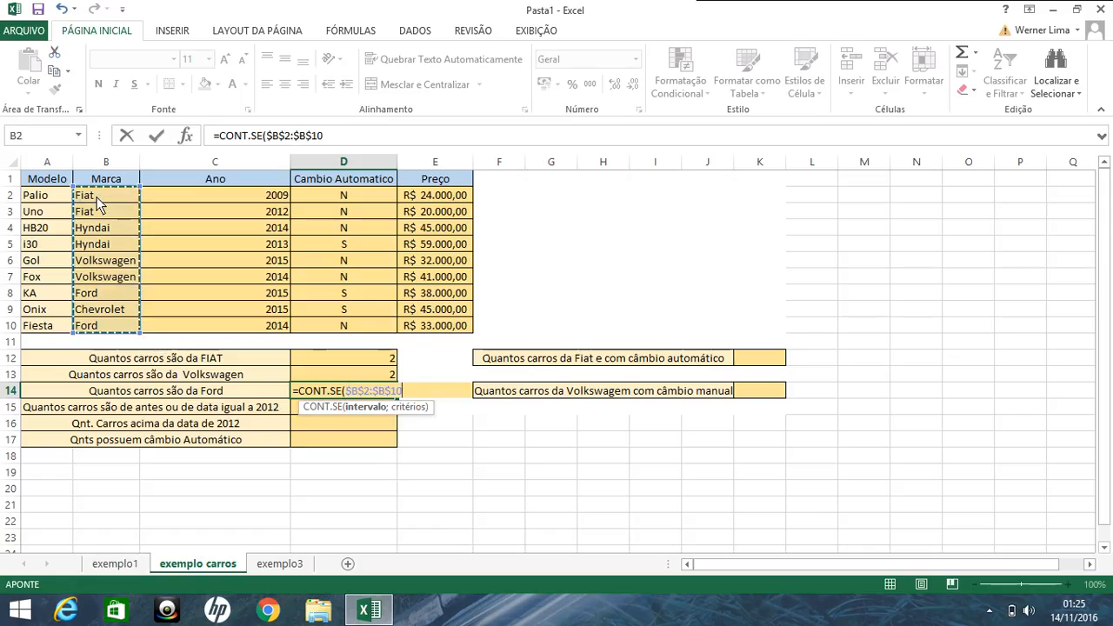
type(";")
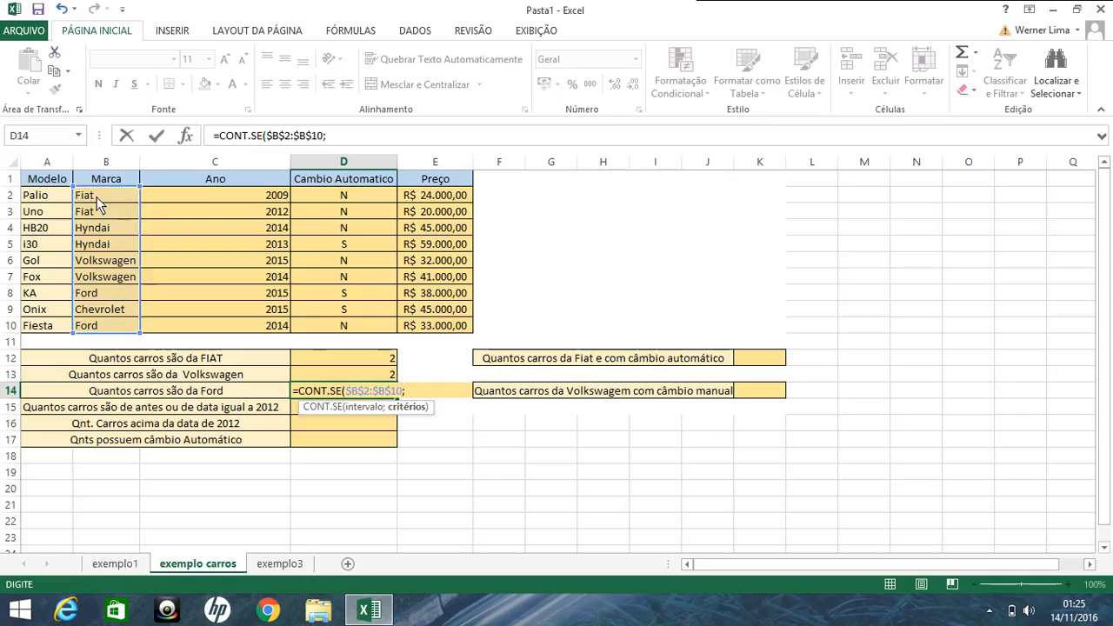
type("\"ford\")")
key("Return")
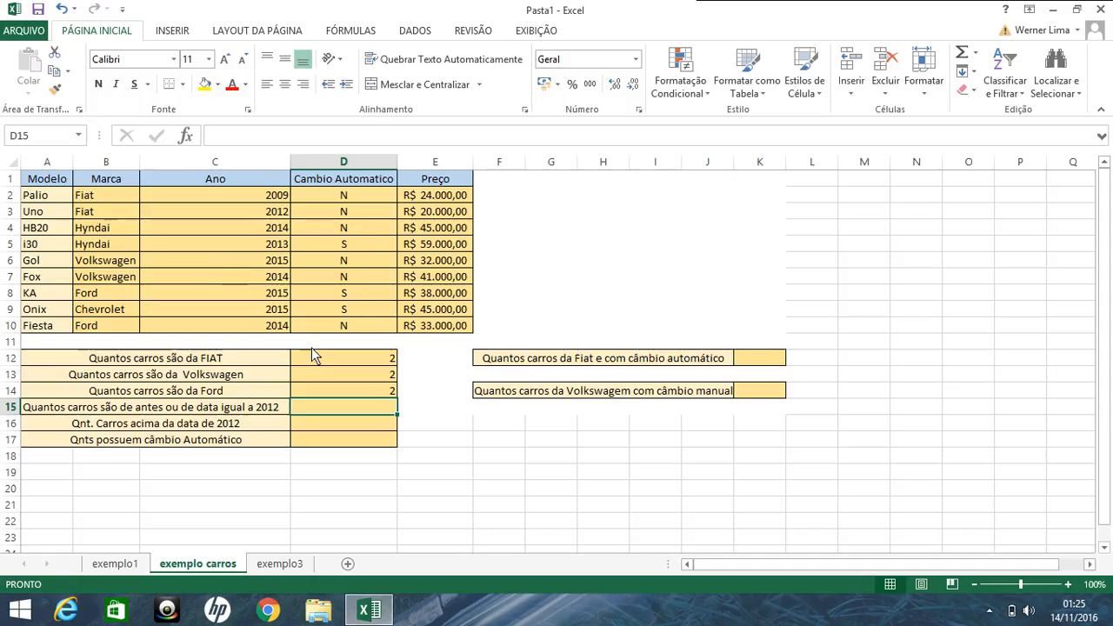
Start a CONT.SE formula in D15 for cars from 2012 or earlier, with the Ano entries as the absolute range $C$2:$C$10
double_click(318, 410)
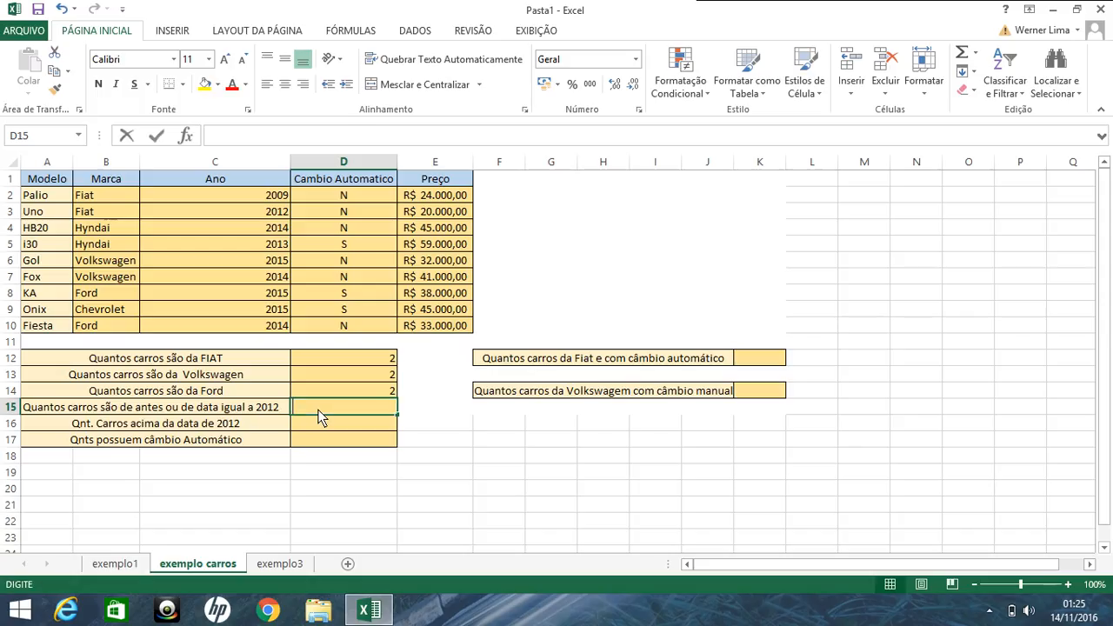
type("=con")
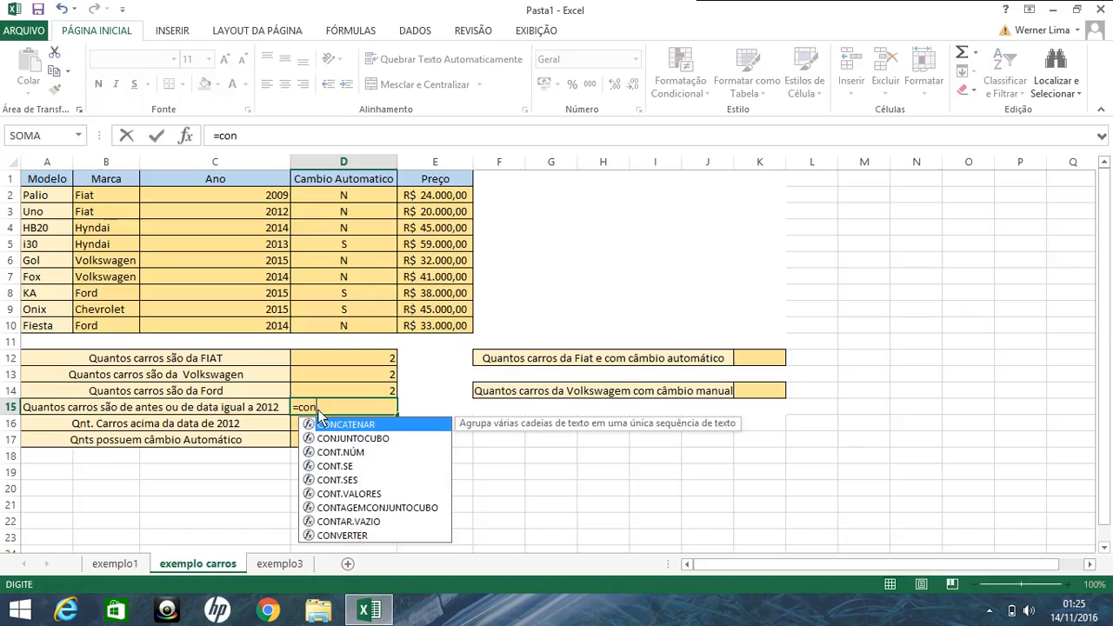
type("t.se")
key("Tab")
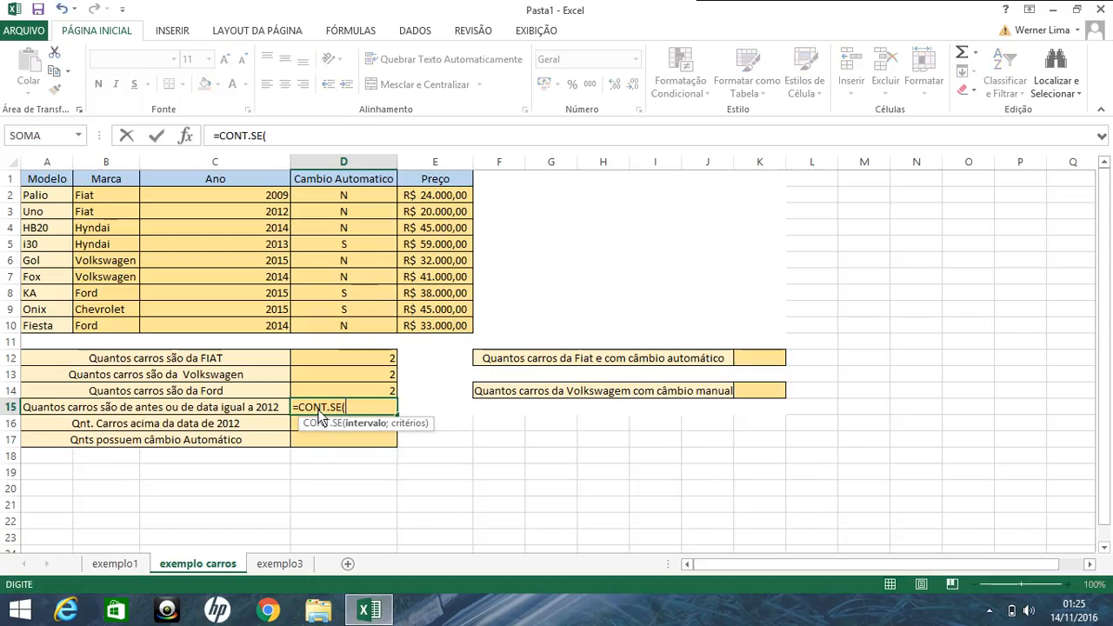
left_click(277, 202)
key("ctrl+shift+Down")
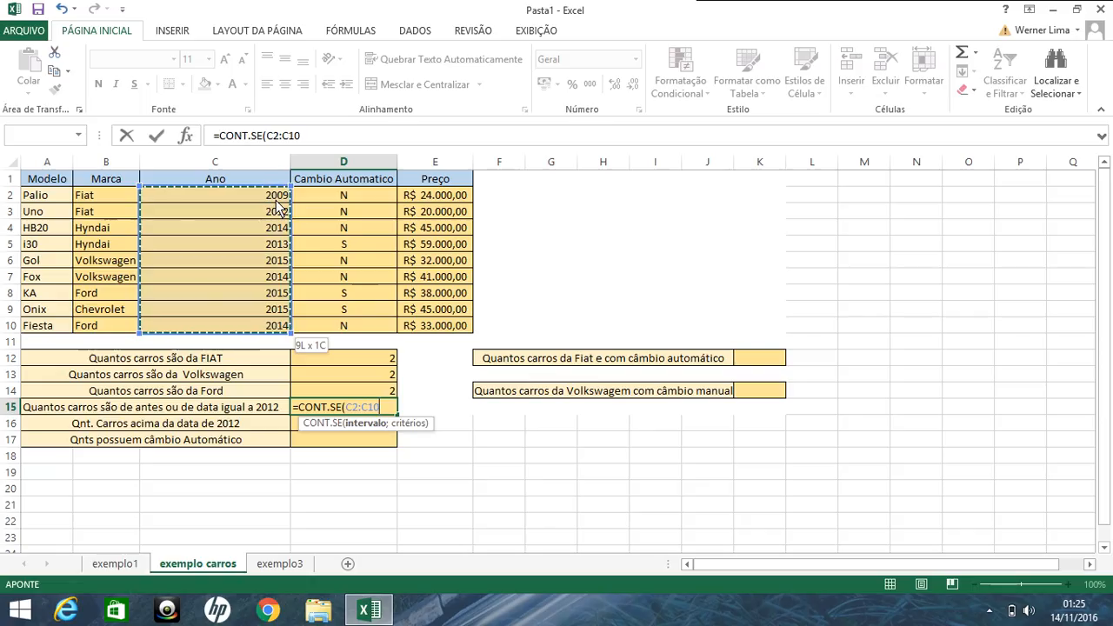
key("F4")
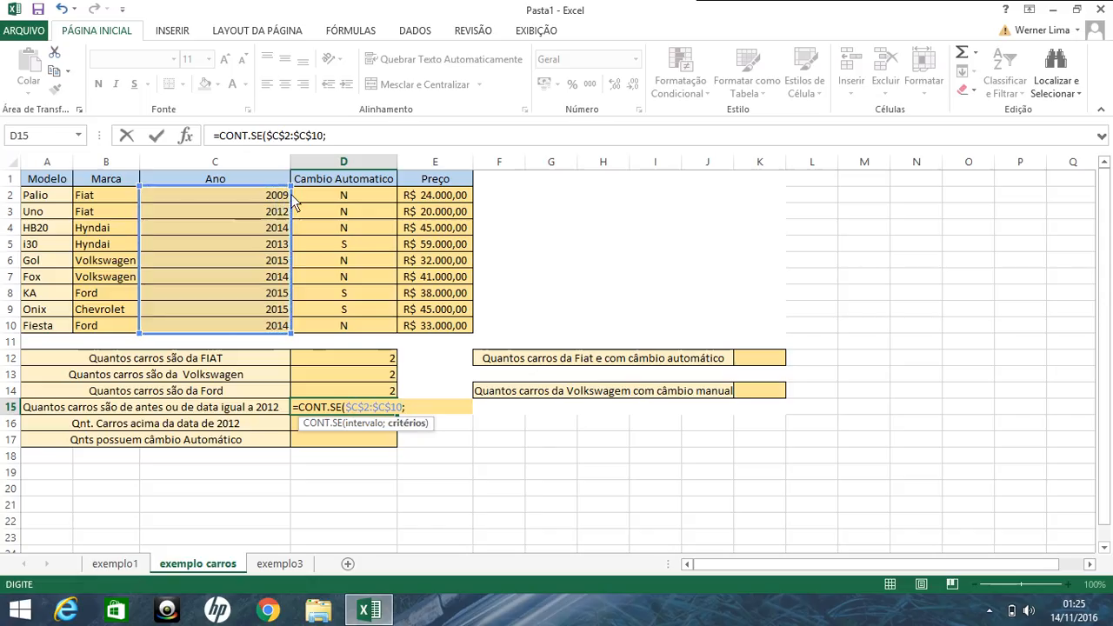
Add "<=2012" as the criterion and complete the D15 formula
type(";")
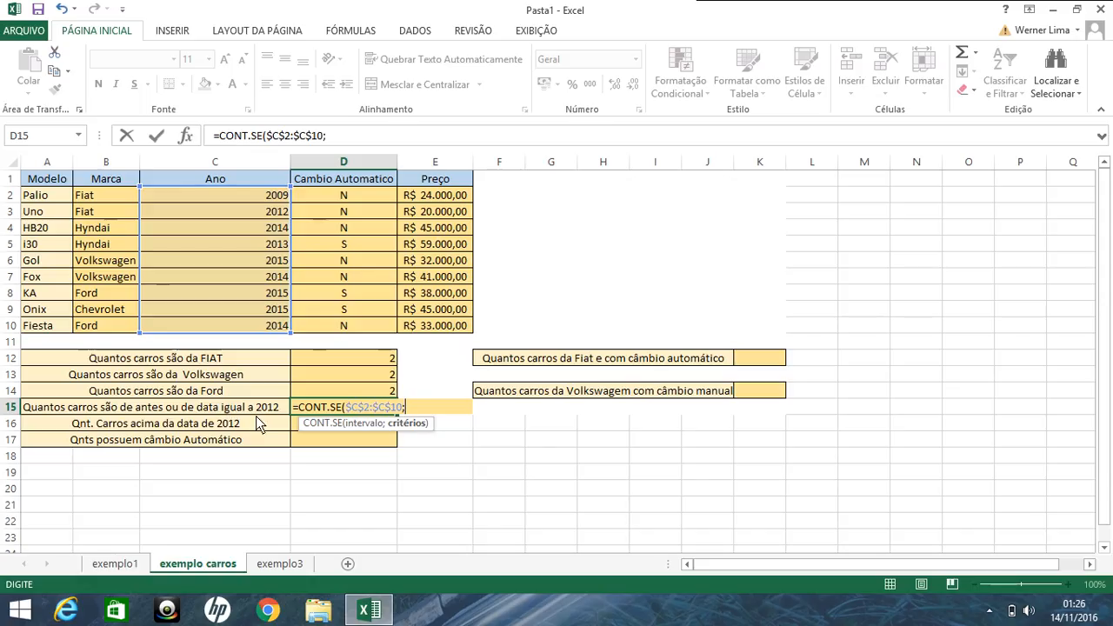
type("\",=")
key("BackSpace")
key("BackSpace")
type("<=2012\"")
key("Return")
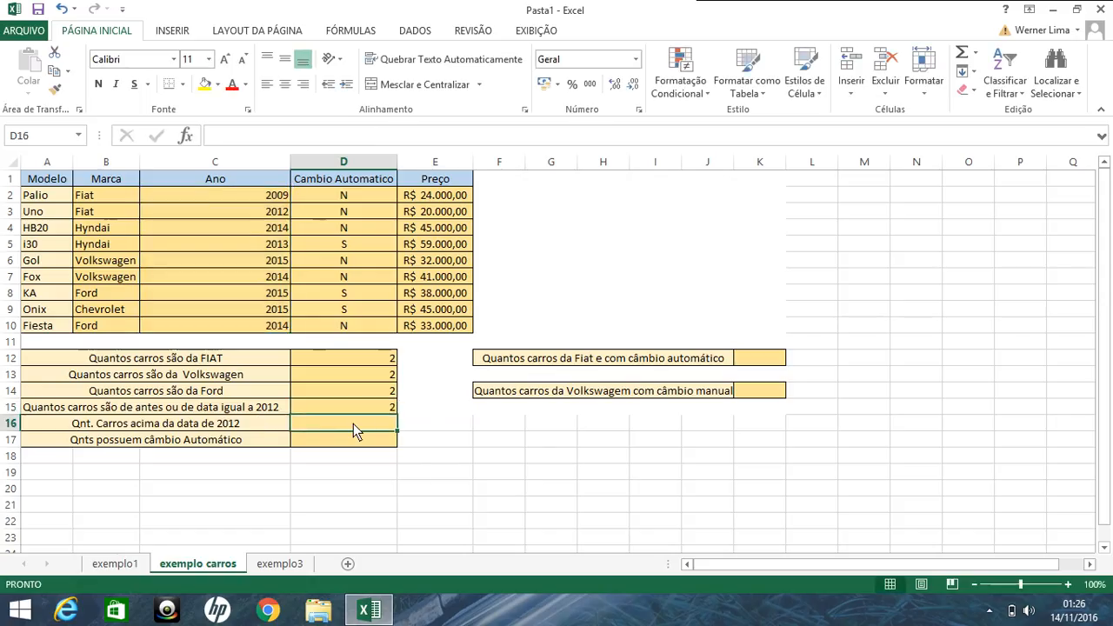
Start a CONT.SE formula in D16 for cars newer than 2012, with the Ano entries as the absolute range $C$2:$C$10
type("=")
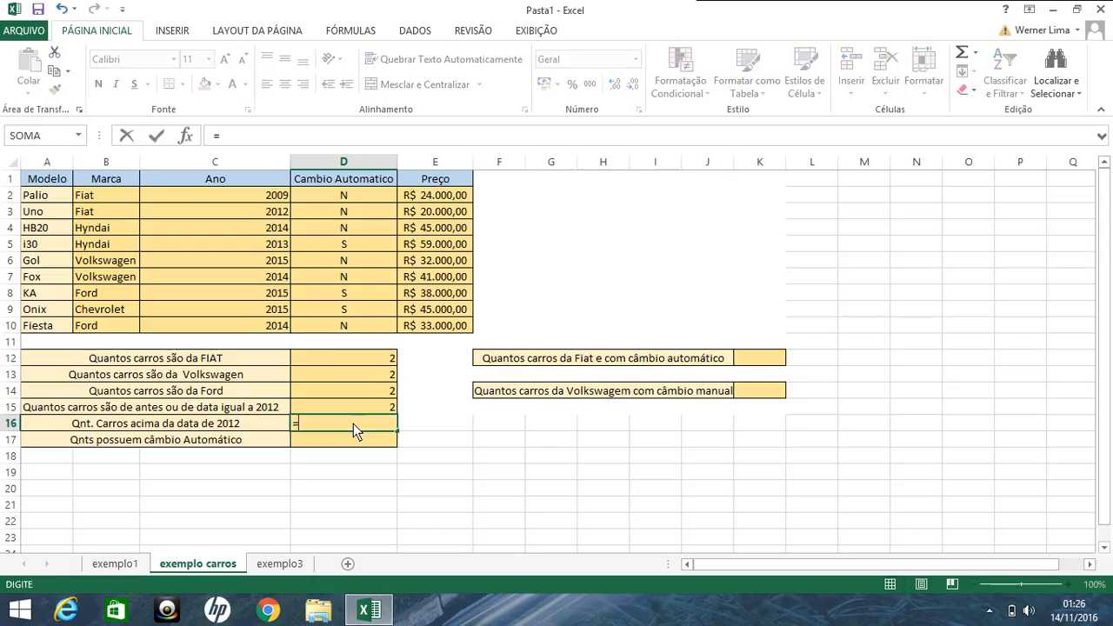
type("cont.se")
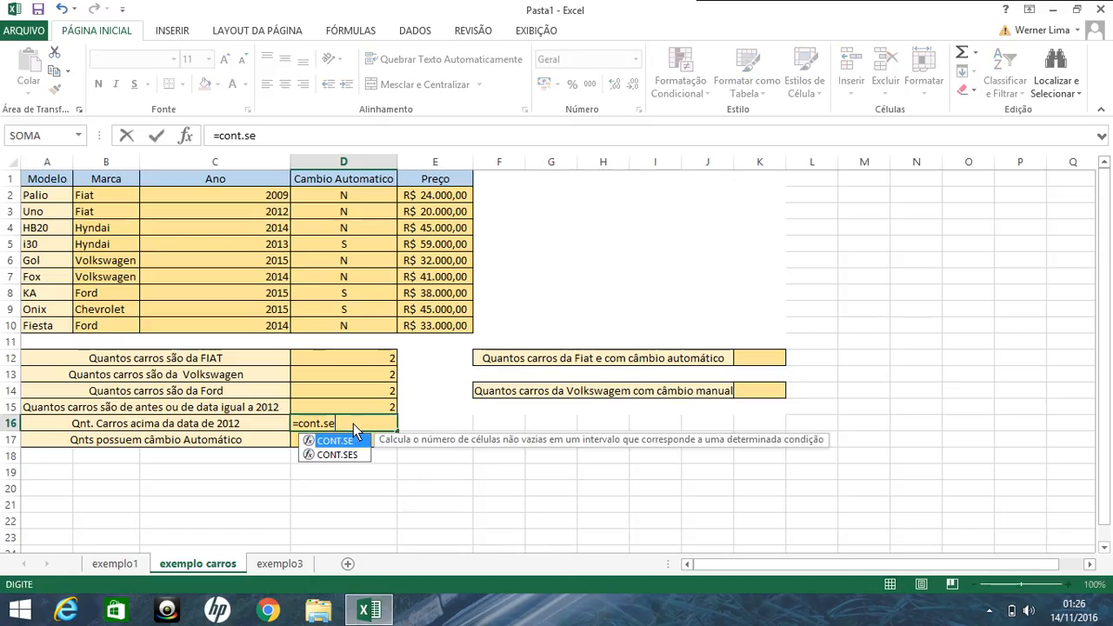
key("Tab")
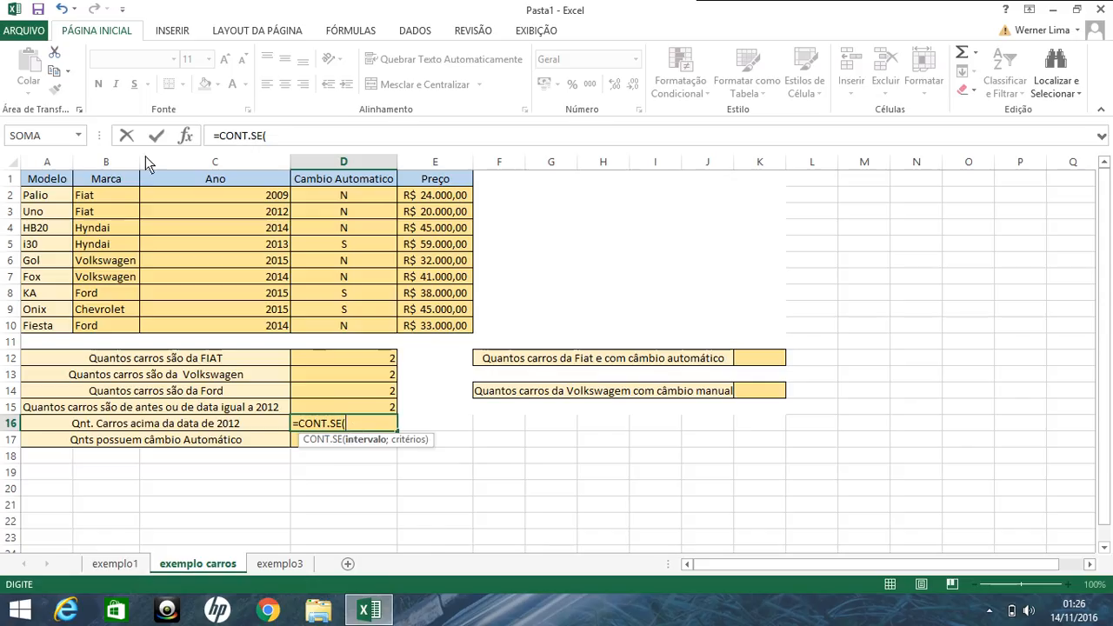
left_click(198, 195)
key("ctrl+shift+Down")
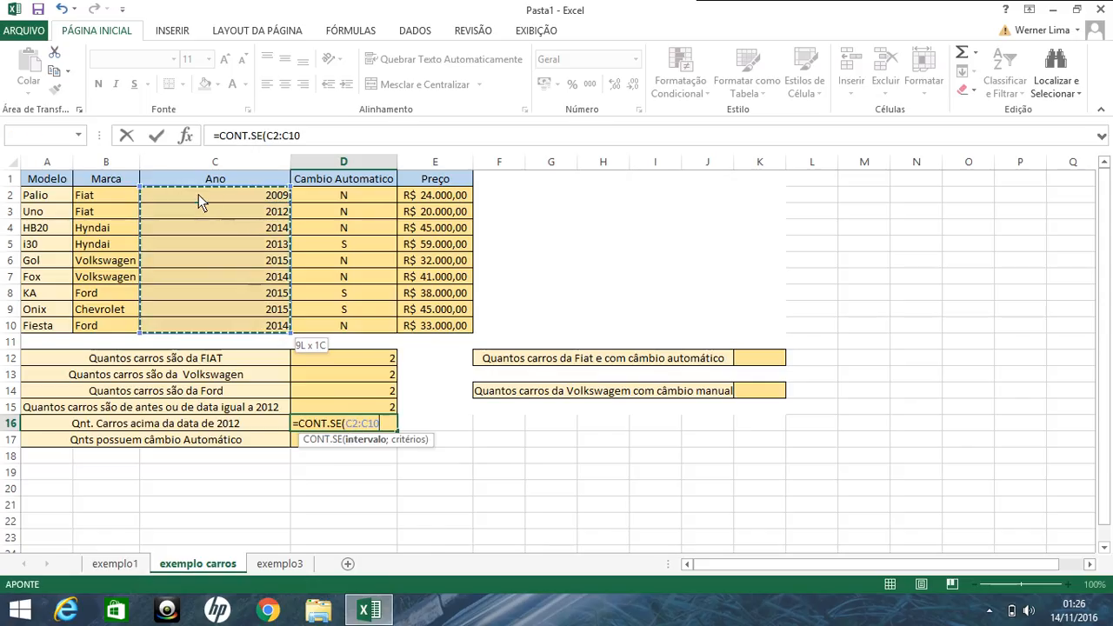
key("F4")
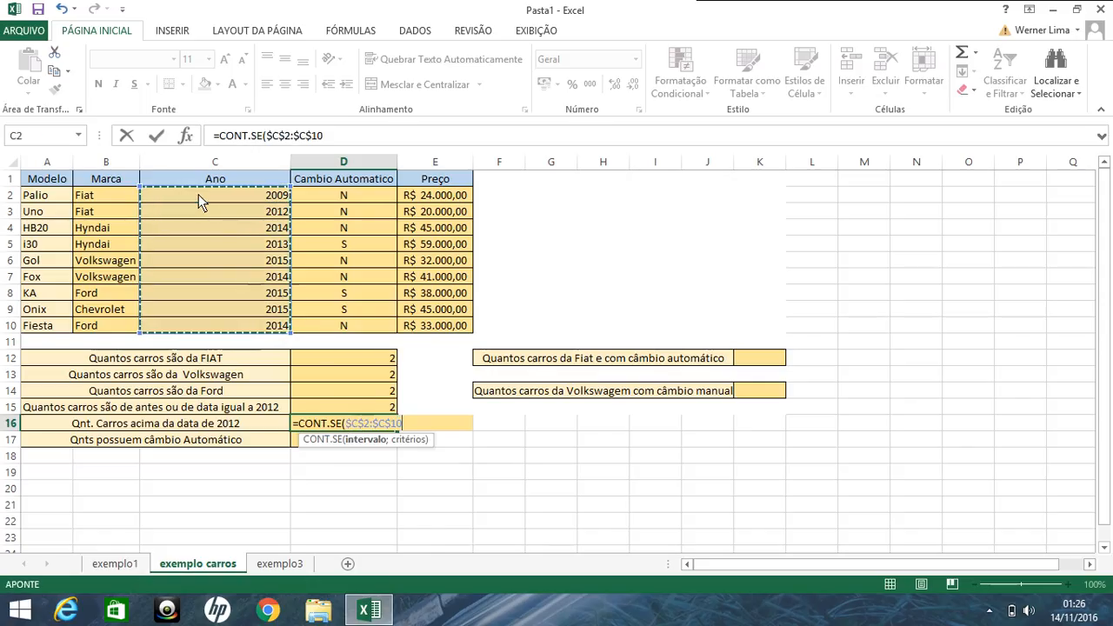
Add ">2012" as the criterion and complete the D16 formula
type(";\"")
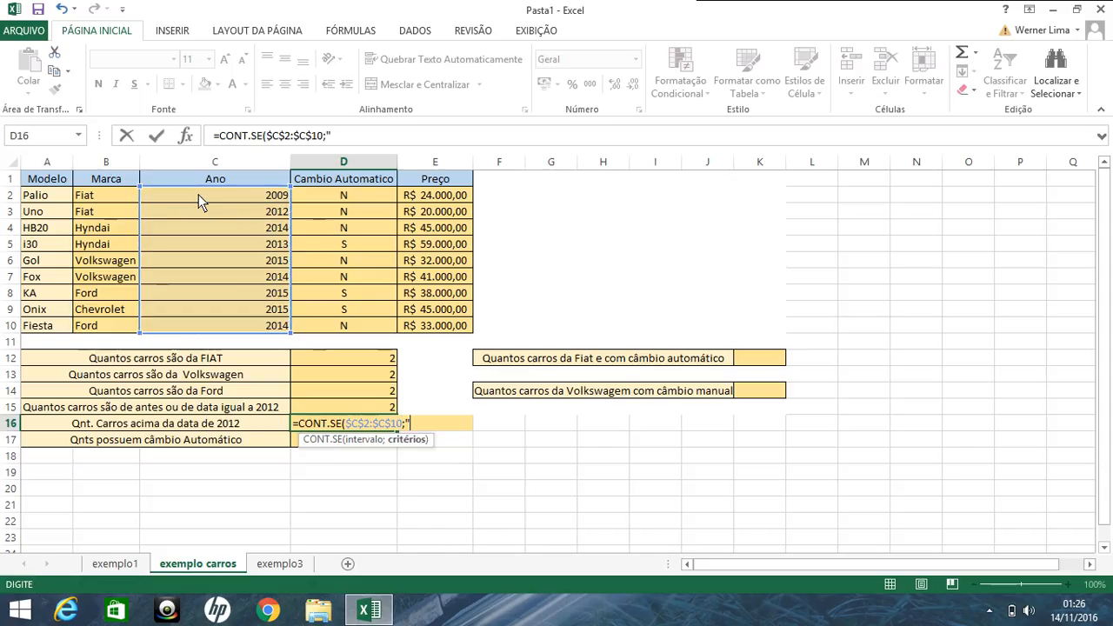
type("\\.")
key("BackSpace")
type(">2012\"")
key("Return")
left_click(345, 408)
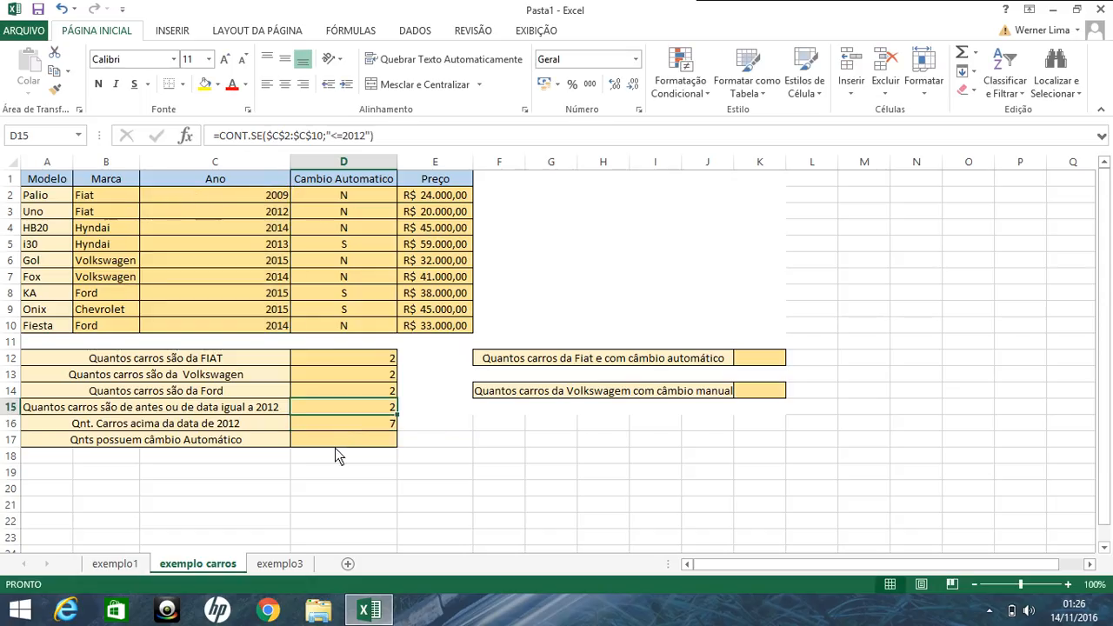
Start a CONT.SE formula in D17 for cars with automatic transmission, with the Cambio Automatico entries as the absolute range $D$2:$D$10
double_click(301, 441)
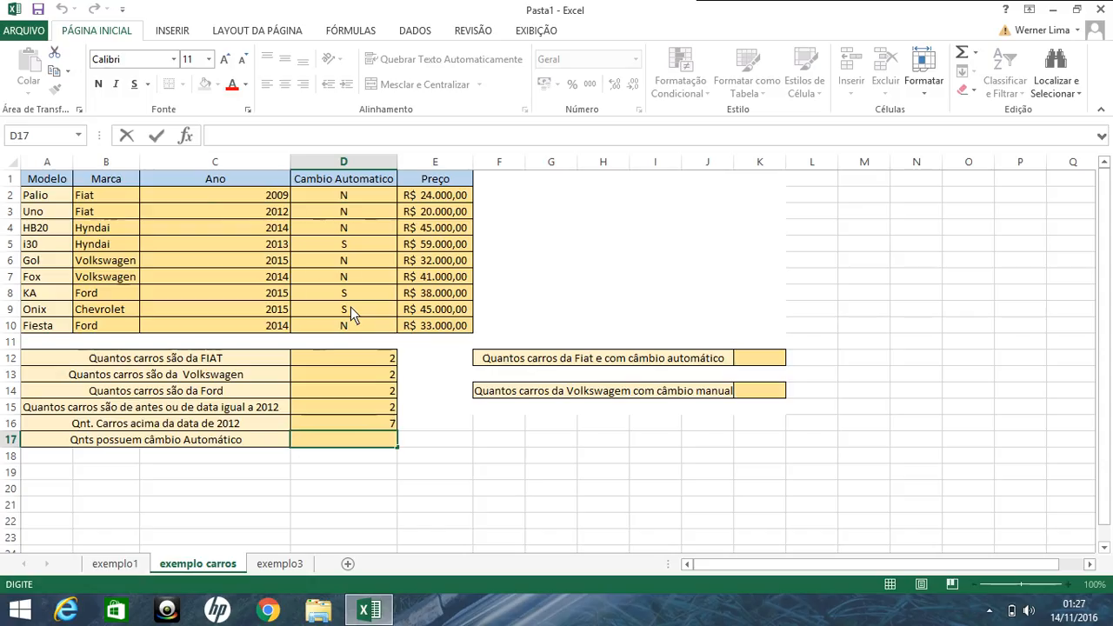
type("=cont")
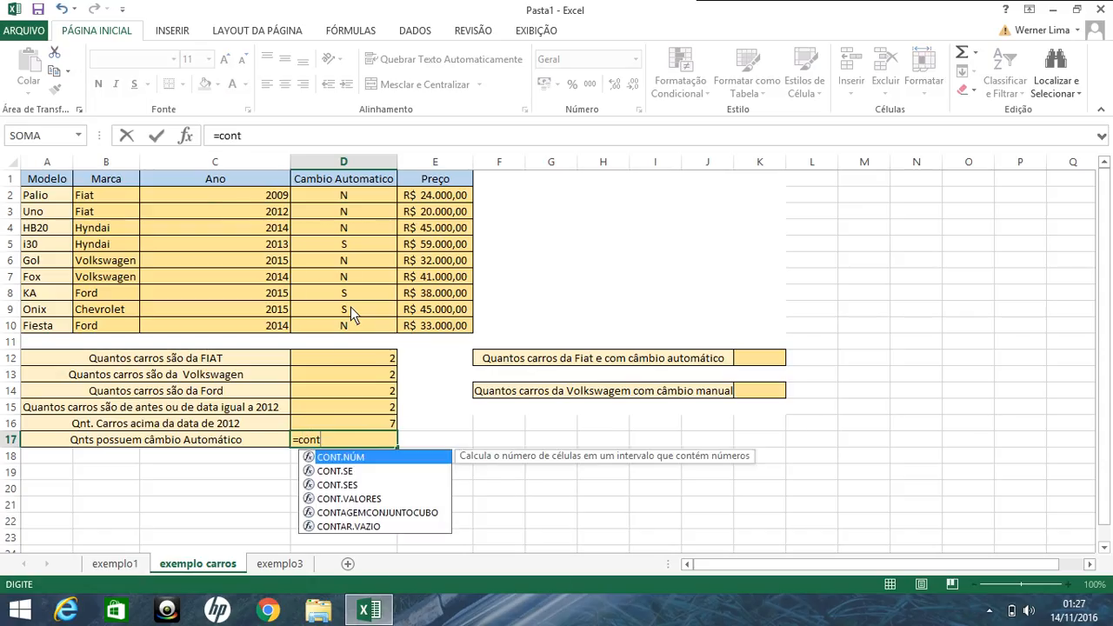
type(".se(")
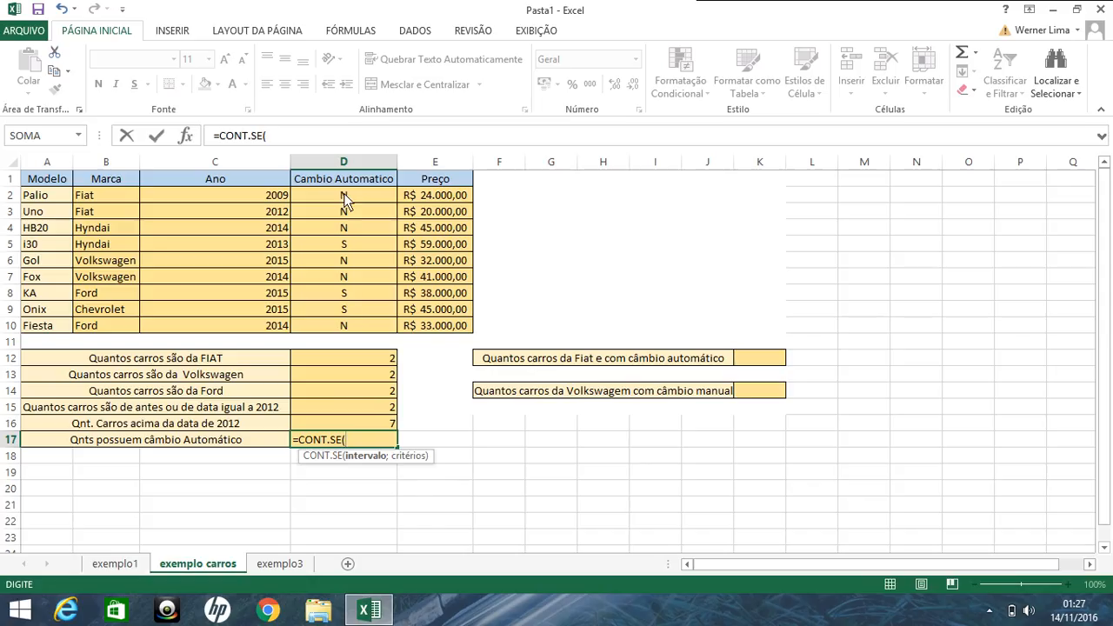
left_click(344, 195)
key("ctrl+shift+Down")
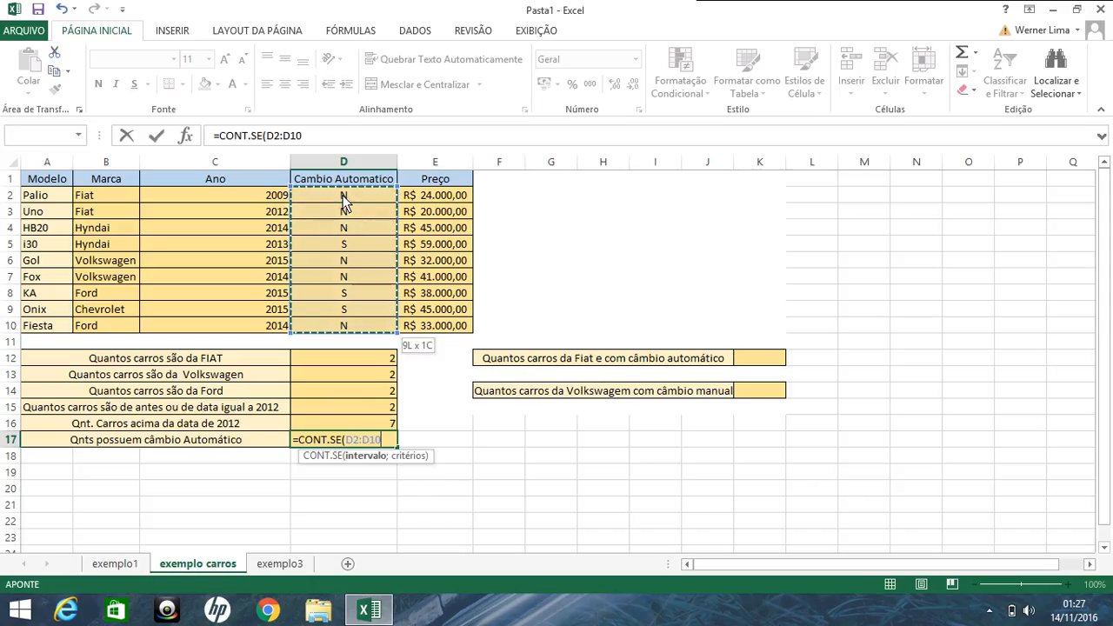
key("F4")
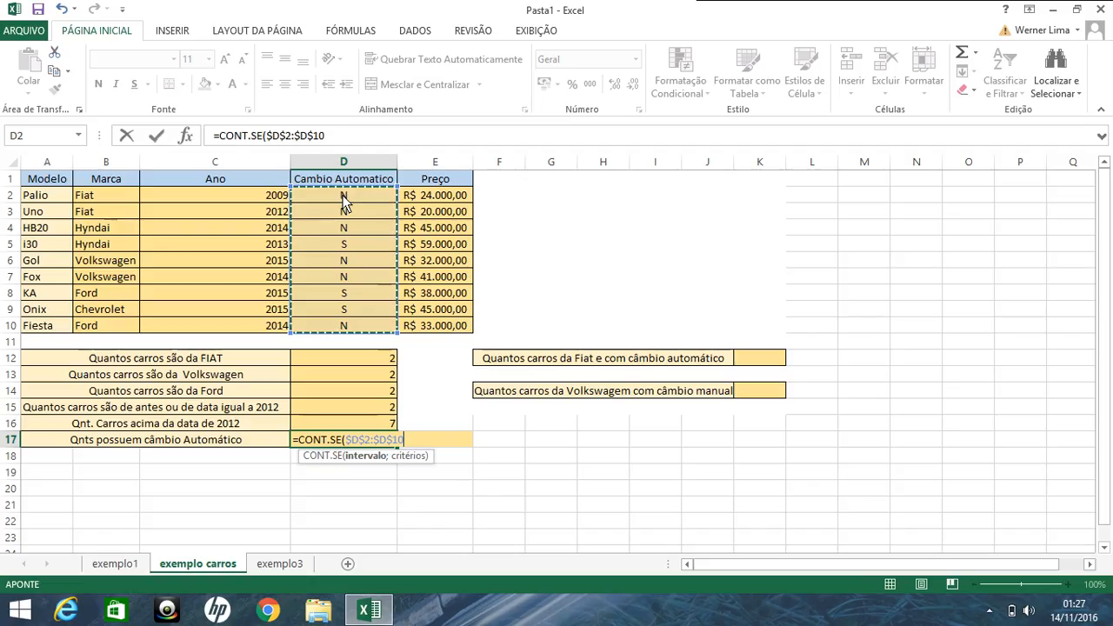
type(";")
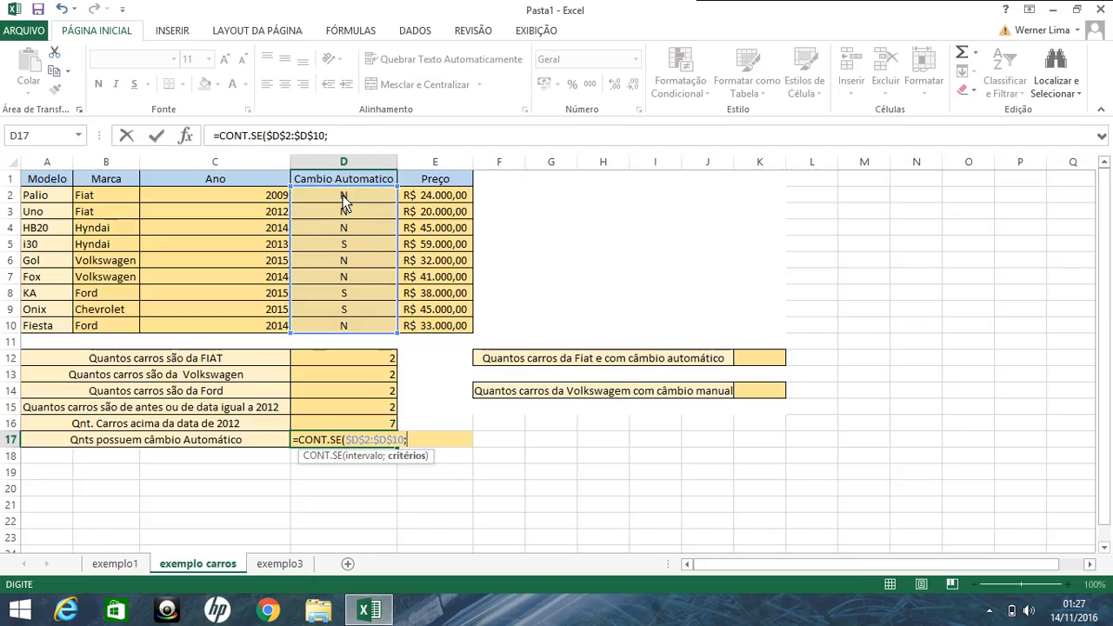
Add "S" as the criterion, complete the D17 formula and check it against the S entries in the Cambio Automatico column
type("\"s")
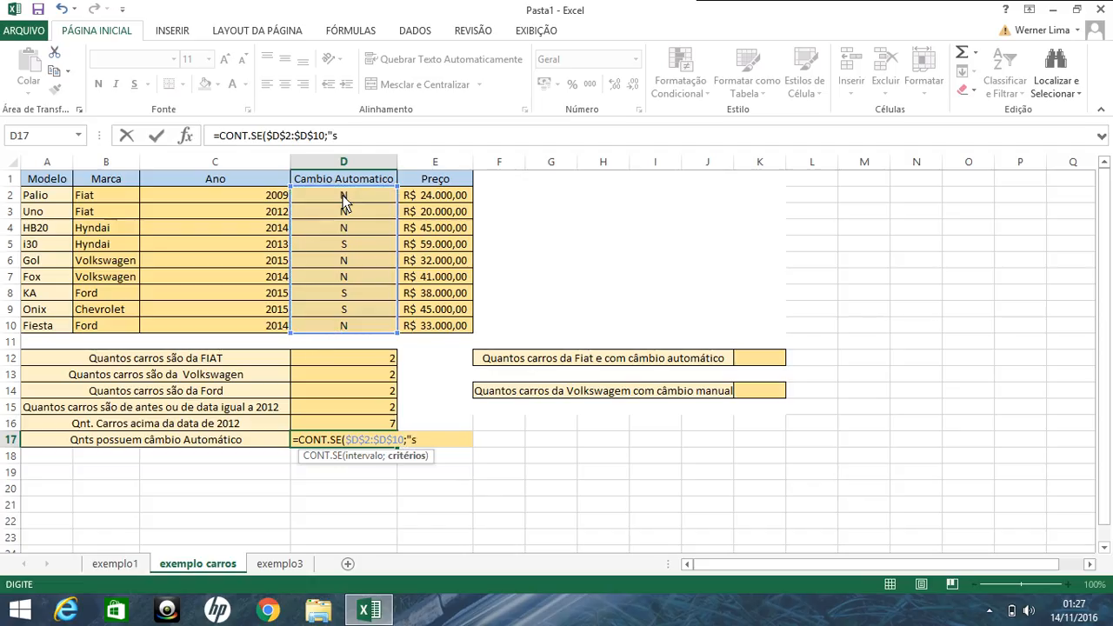
key("BackSpace")
type("S")
type("\"")
key("Return")
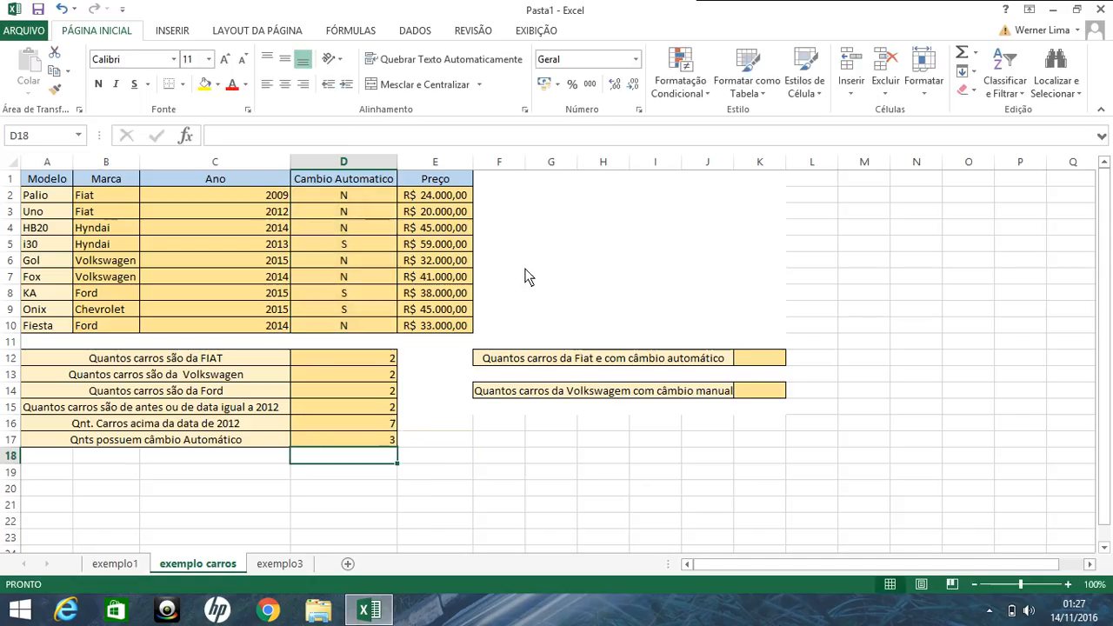
left_click(362, 299)
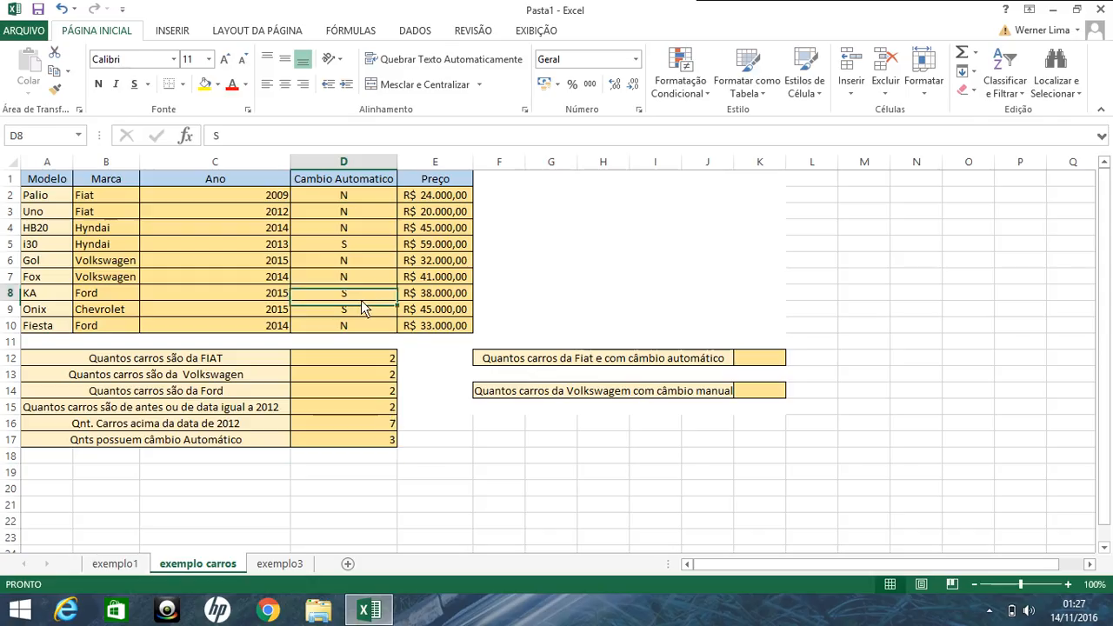
left_click(361, 303)
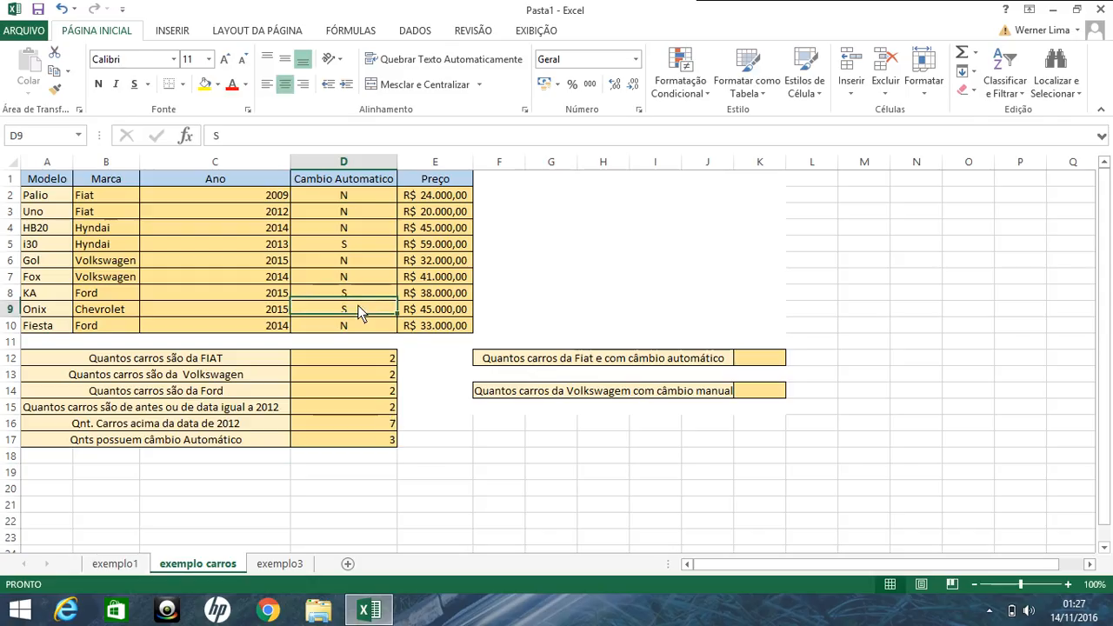
left_click(351, 242)
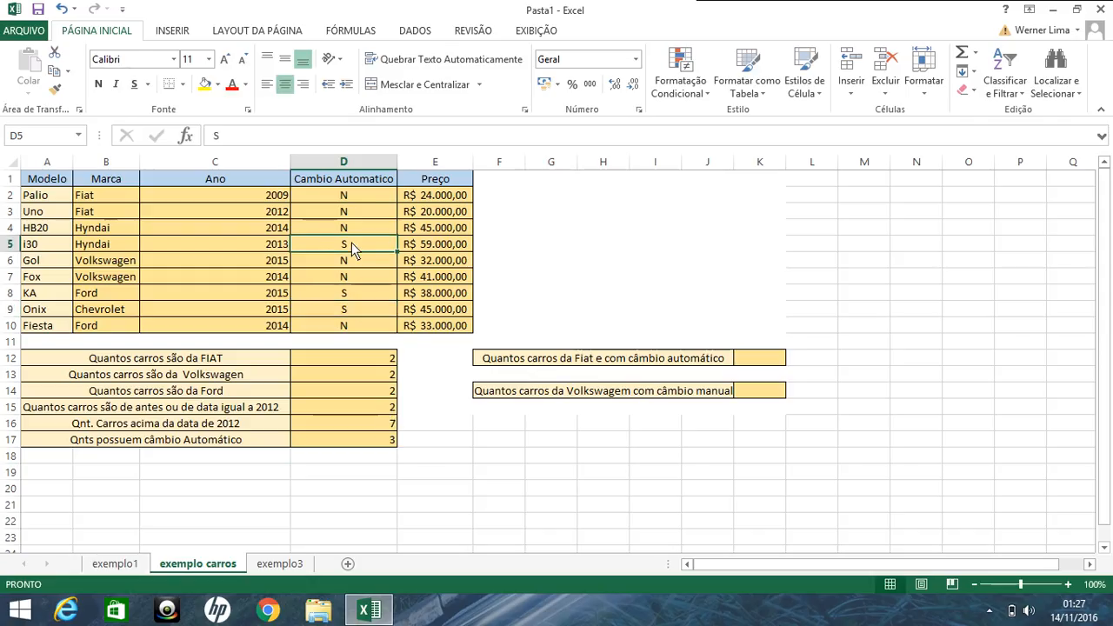
Start a CONT.SES formula in K12 with the Marca entries as the absolute range $B$2:$B$10 and "FIAT" as the first criterion
left_click(756, 353)
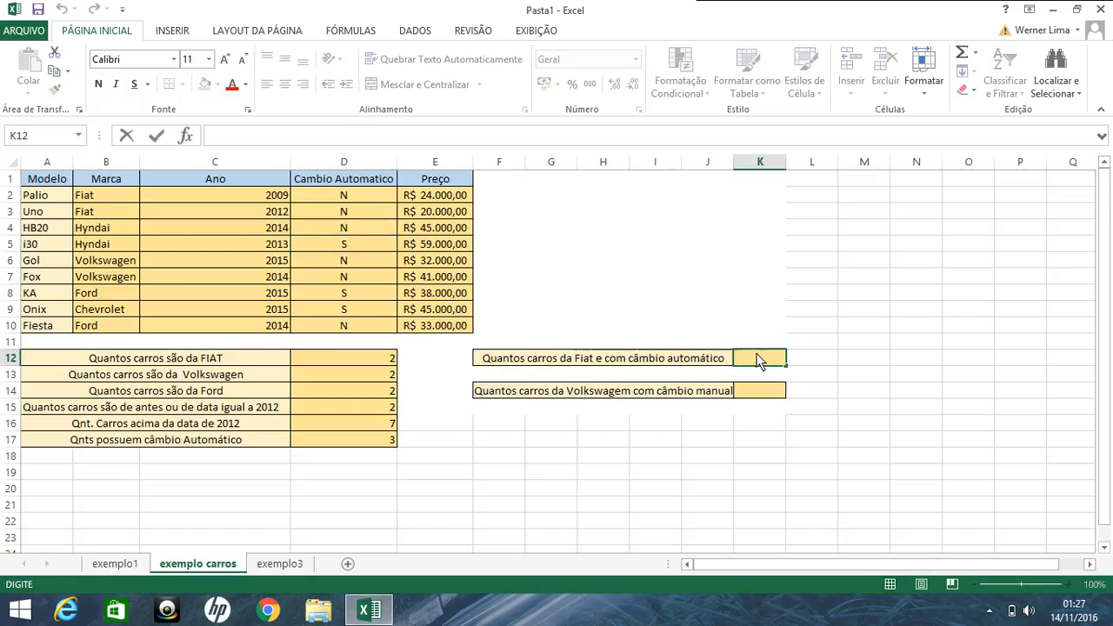
type("=CONT")
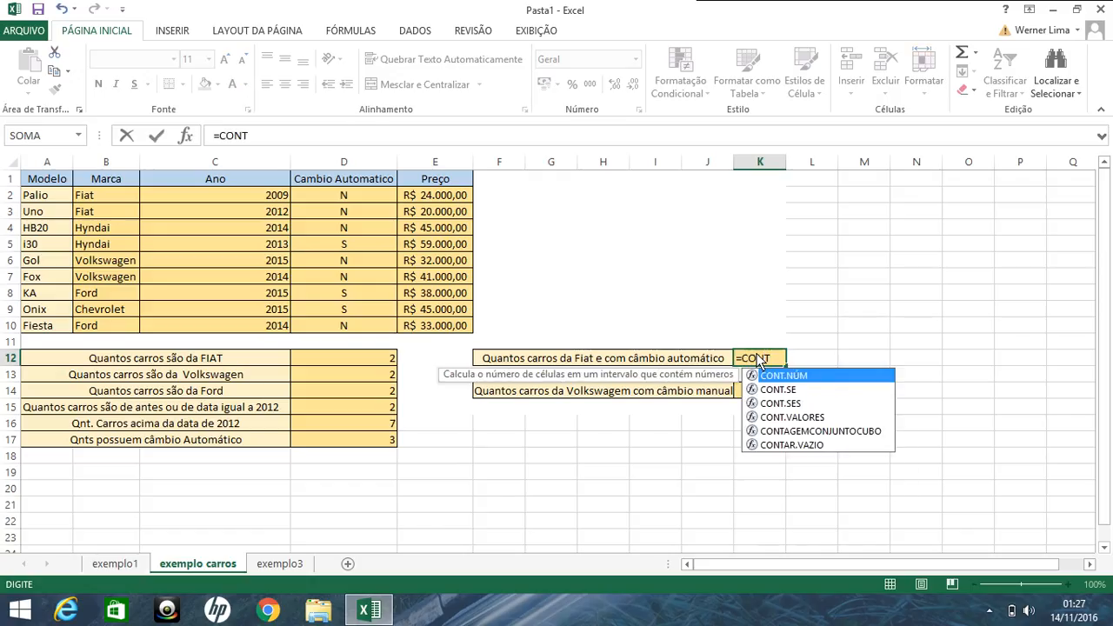
type(".SES(")
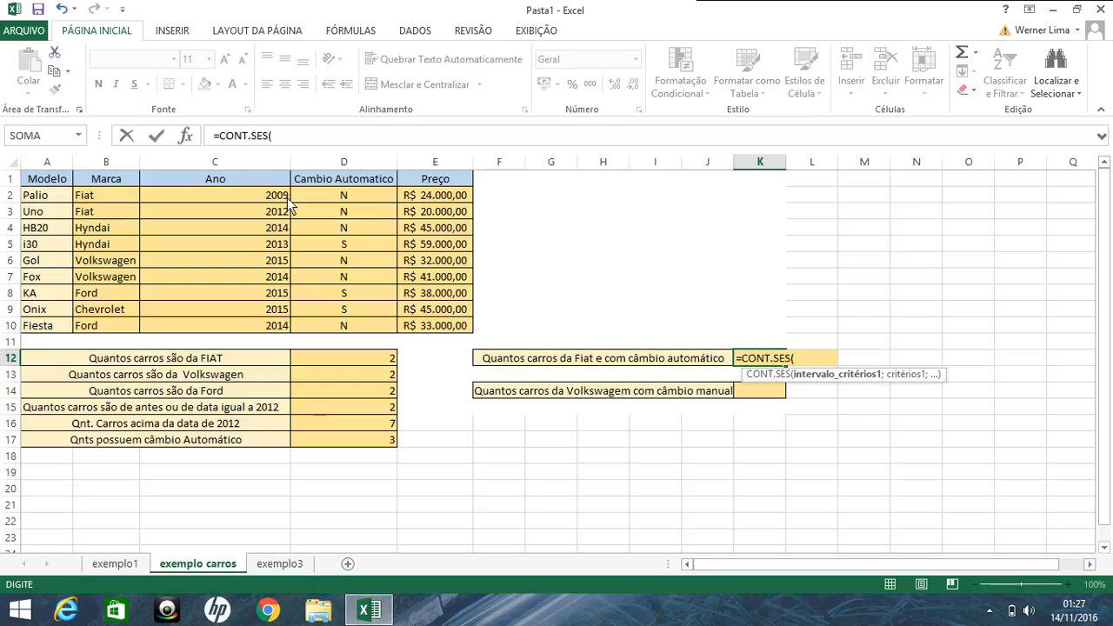
left_click(94, 195)
key("ctrl+shift+Down")
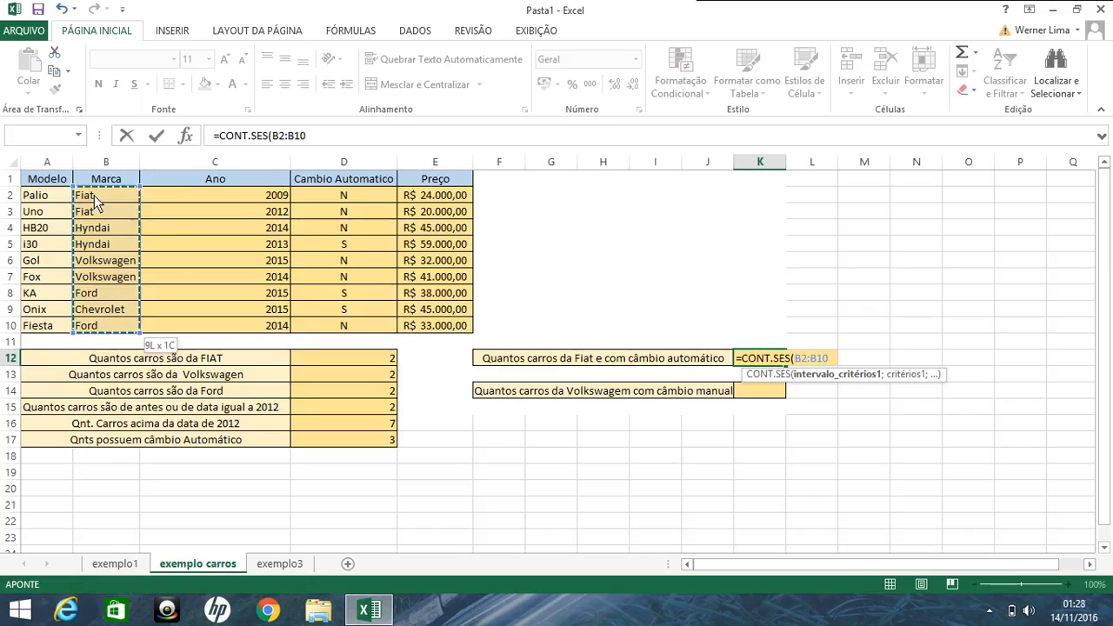
key("F4")
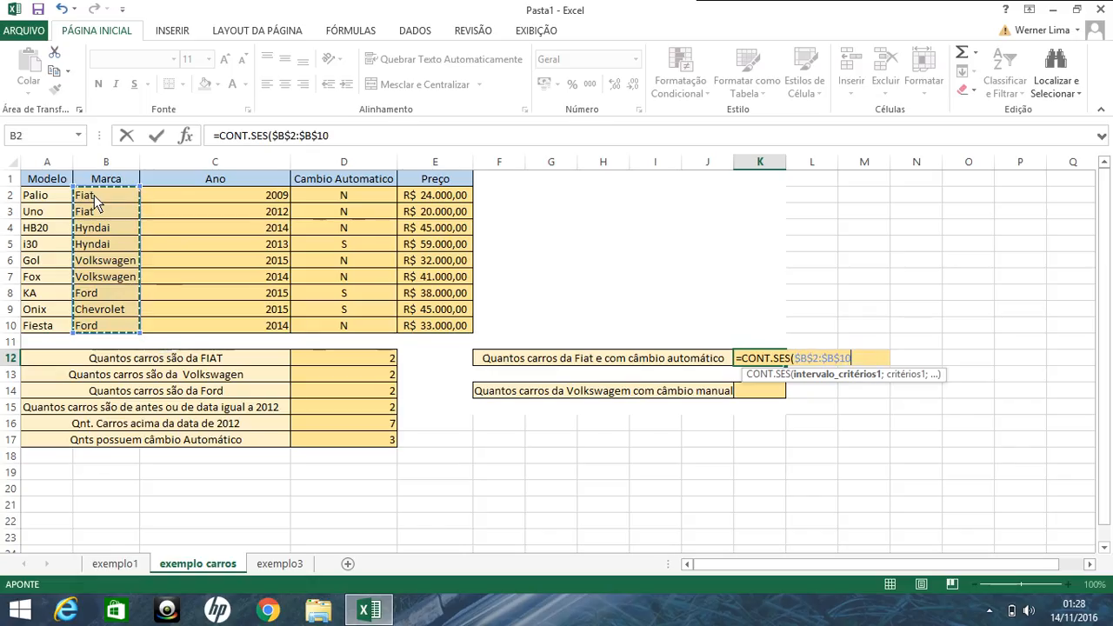
type(";")
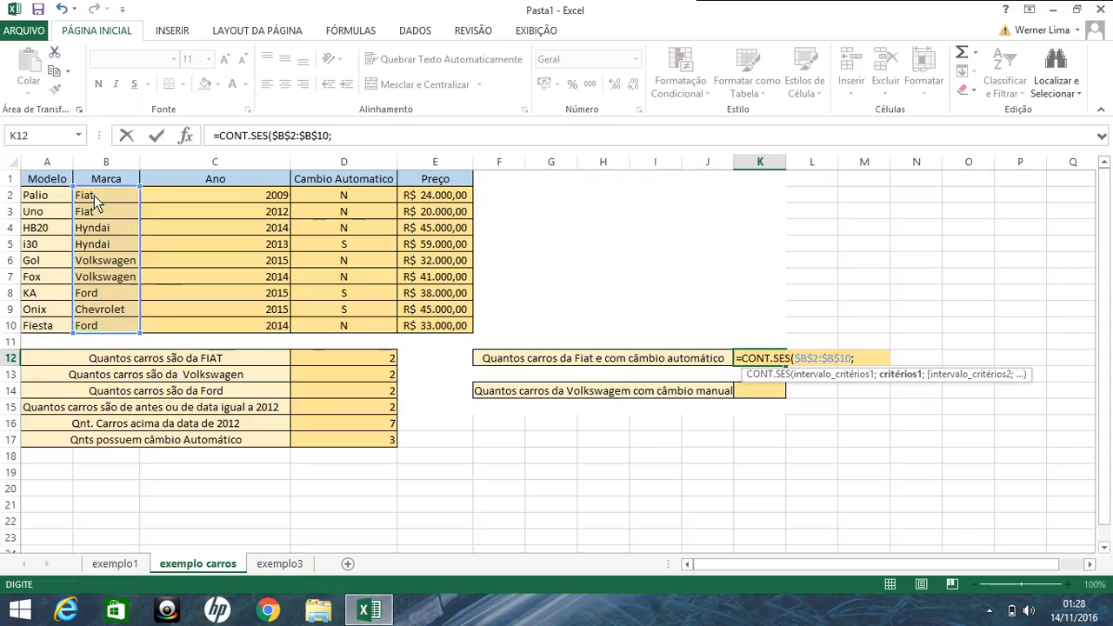
type("\"FIAT\";")
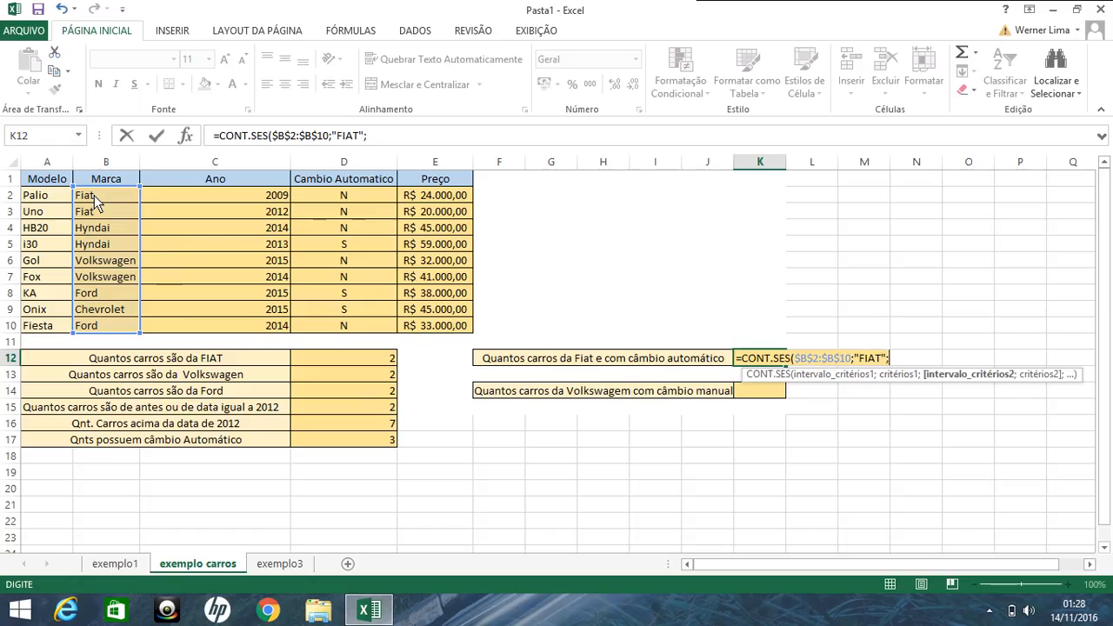
Add the Cambio Automatico range $D$2:$D$10 with the criterion "S", complete the K12 formula and review it
left_click(343, 199)
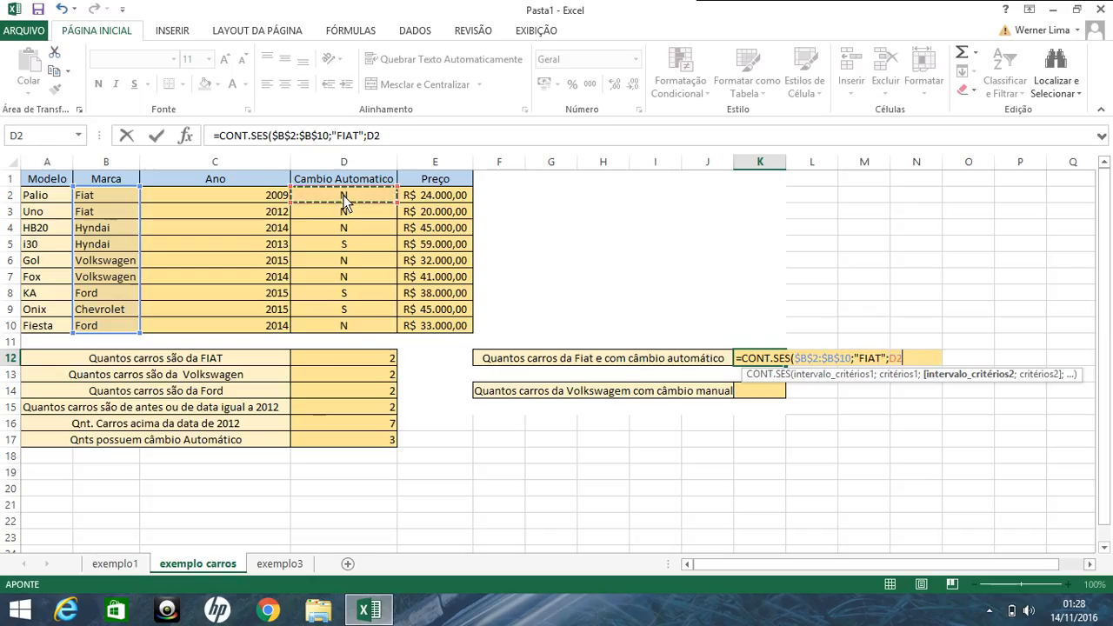
key("ctrl+shift+Down")
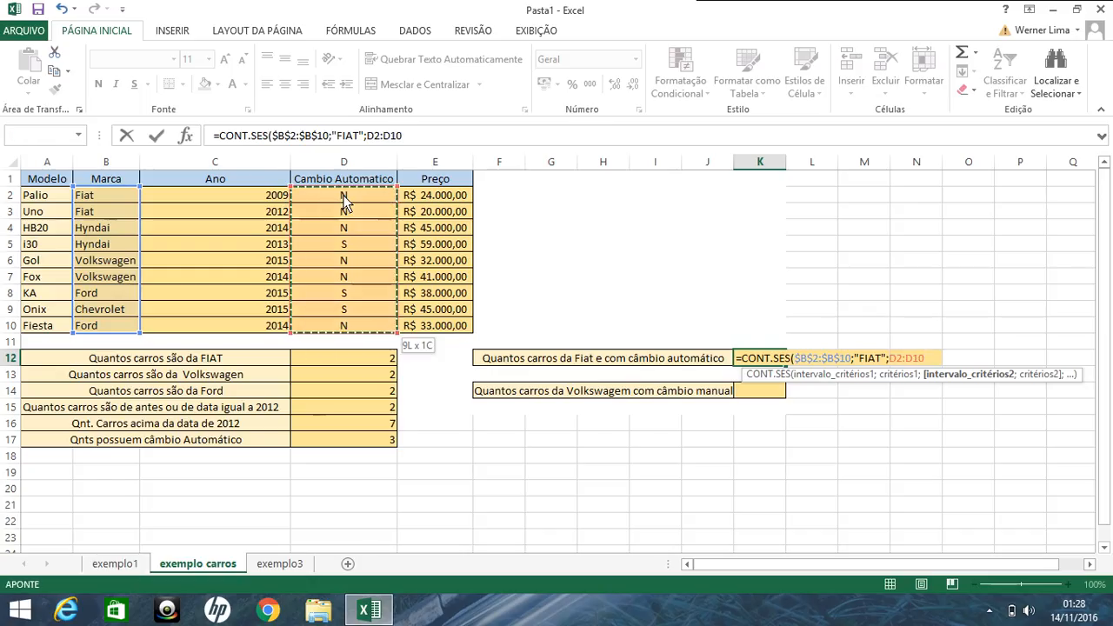
key("F4")
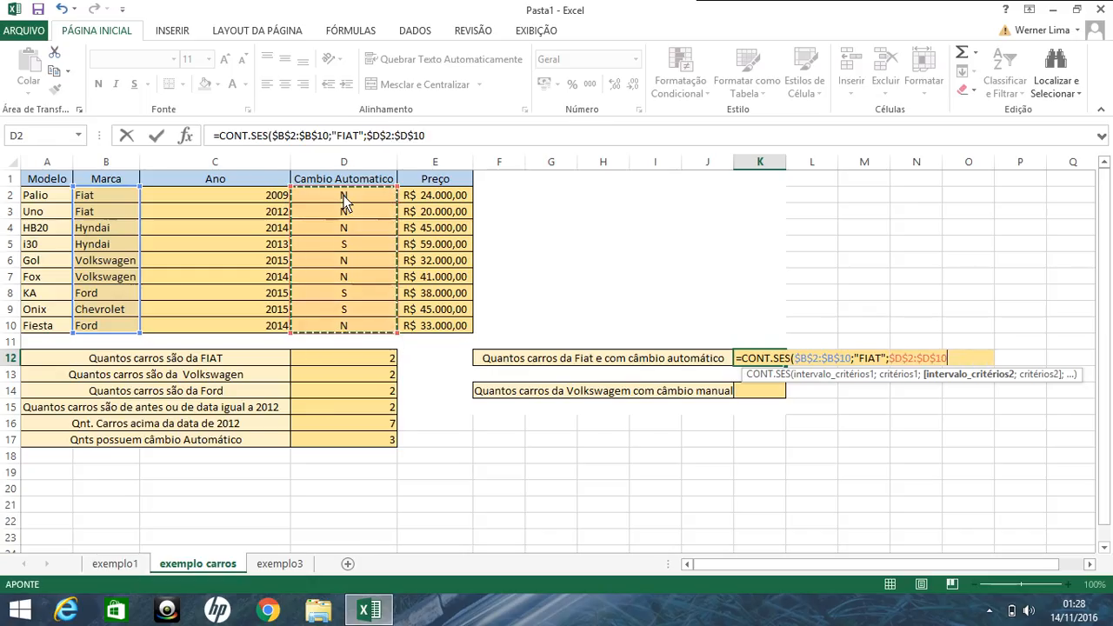
type(";")
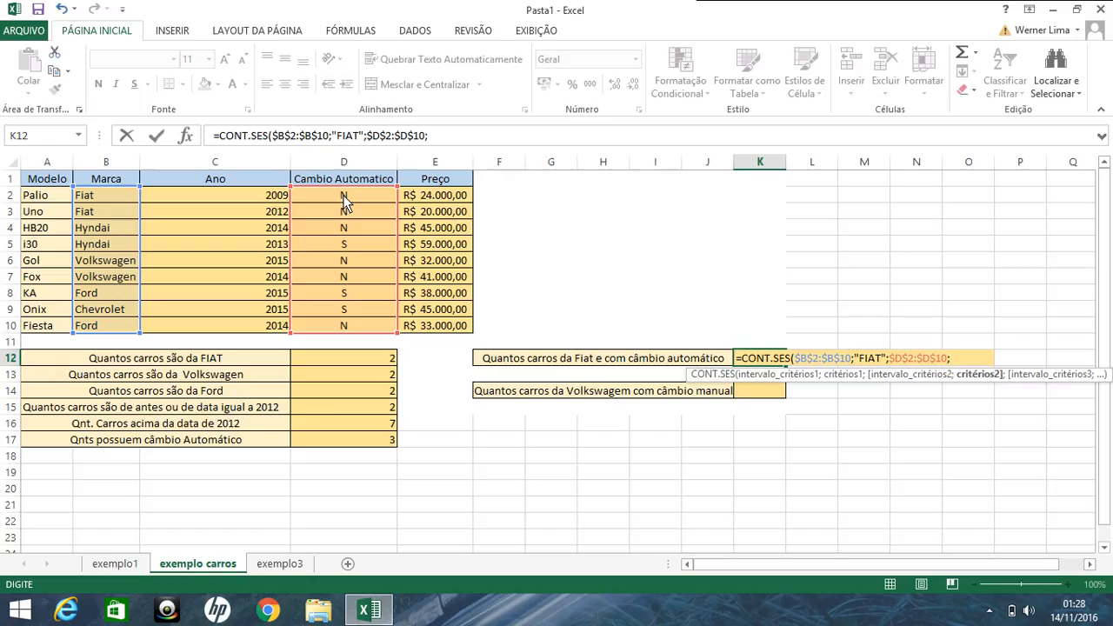
type("S")
key("Return")
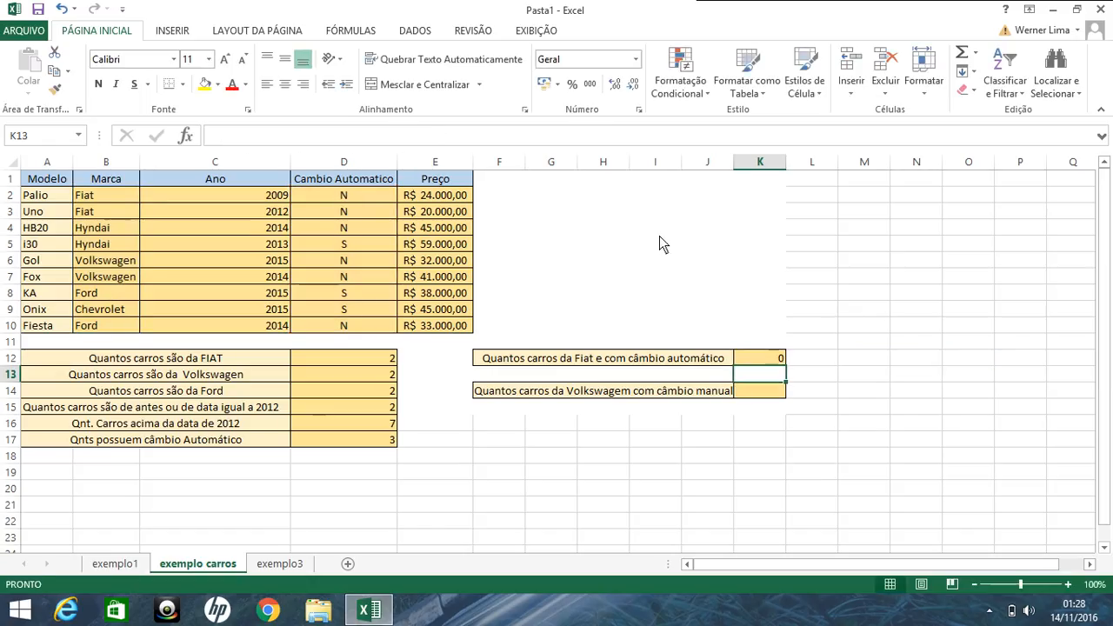
left_click(755, 367)
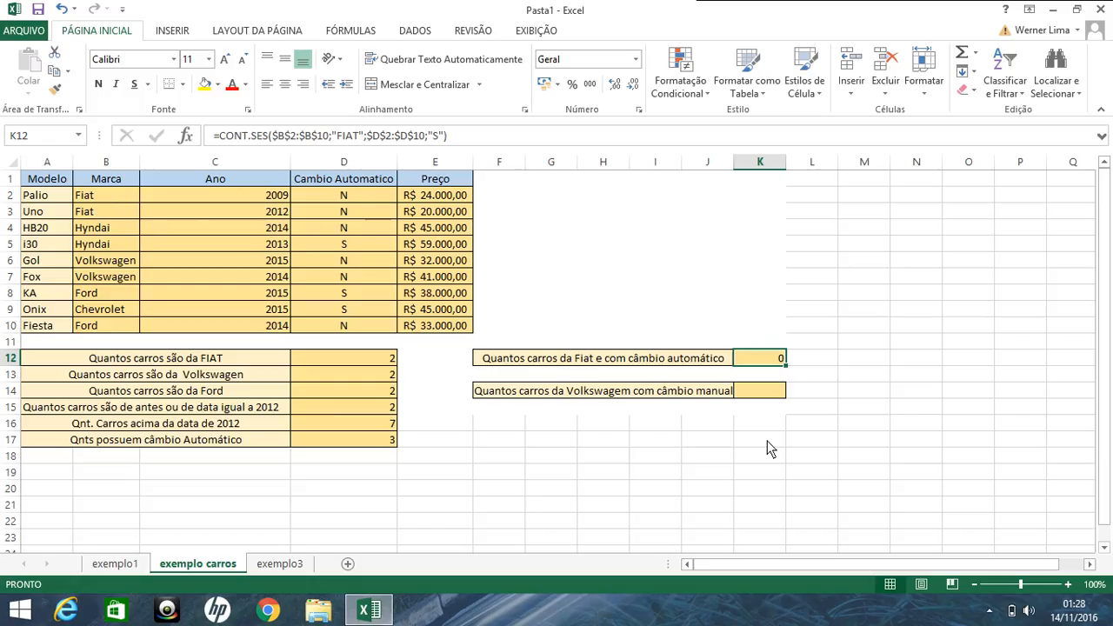
Start a CONT.SES formula in K14 with the Marca entries as the absolute range $B$2:$B$10 and "VOLKSWAGEN" as the first criterion
left_click(752, 395)
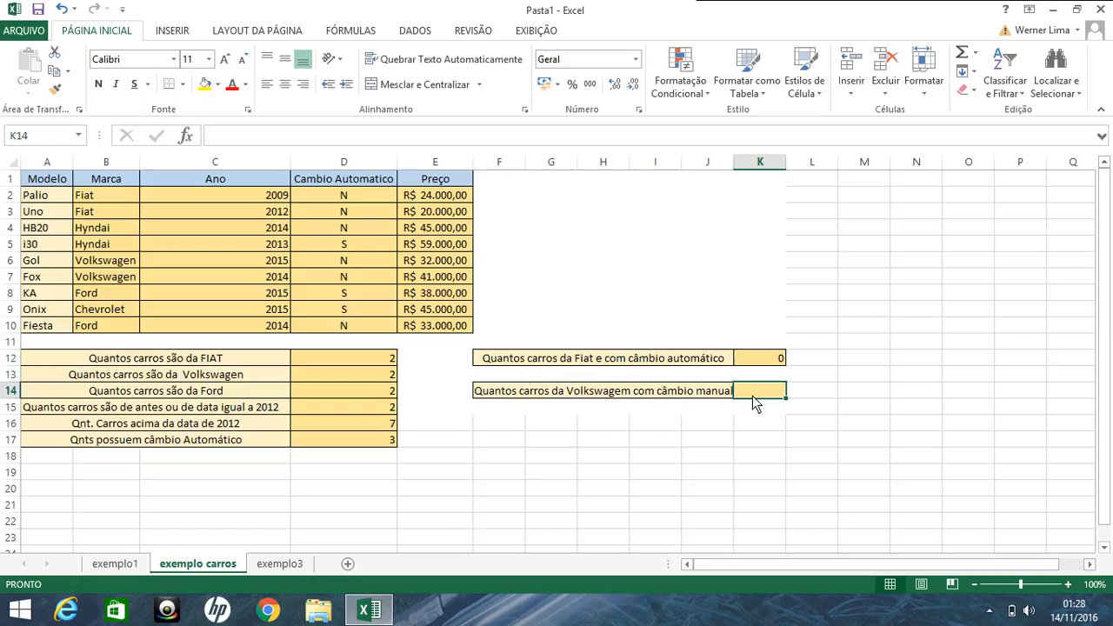
type("=")
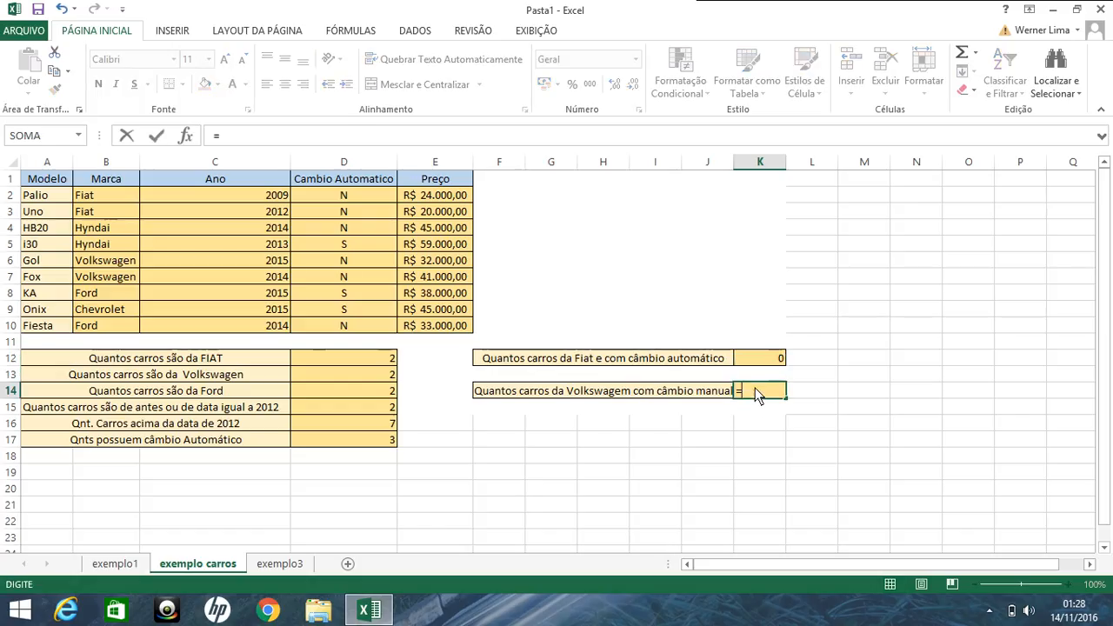
type("CONT")
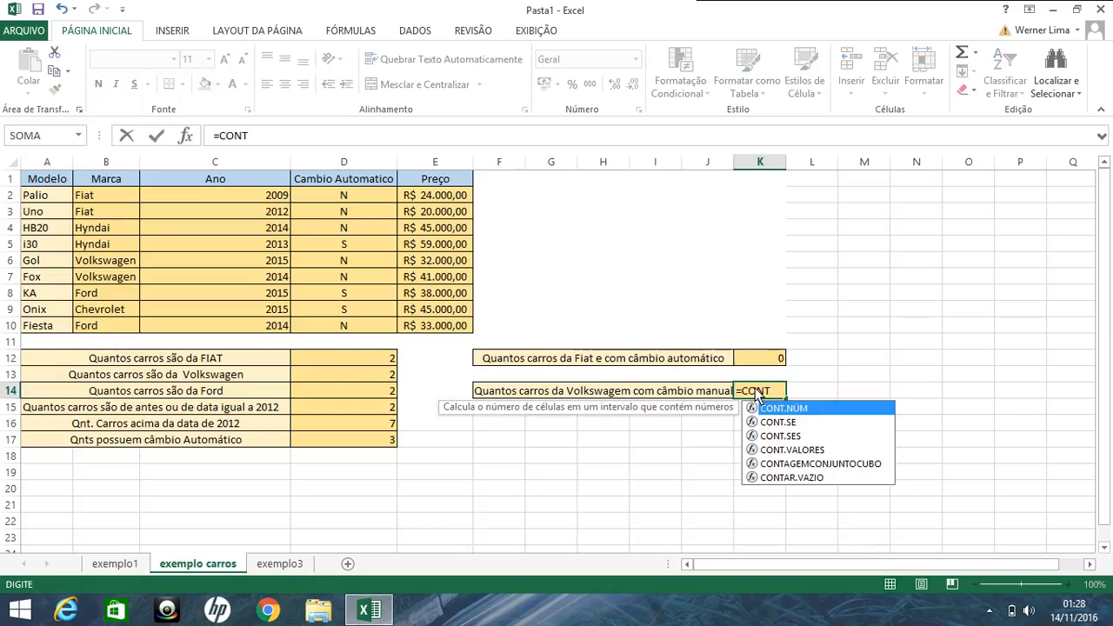
type(".SES(")
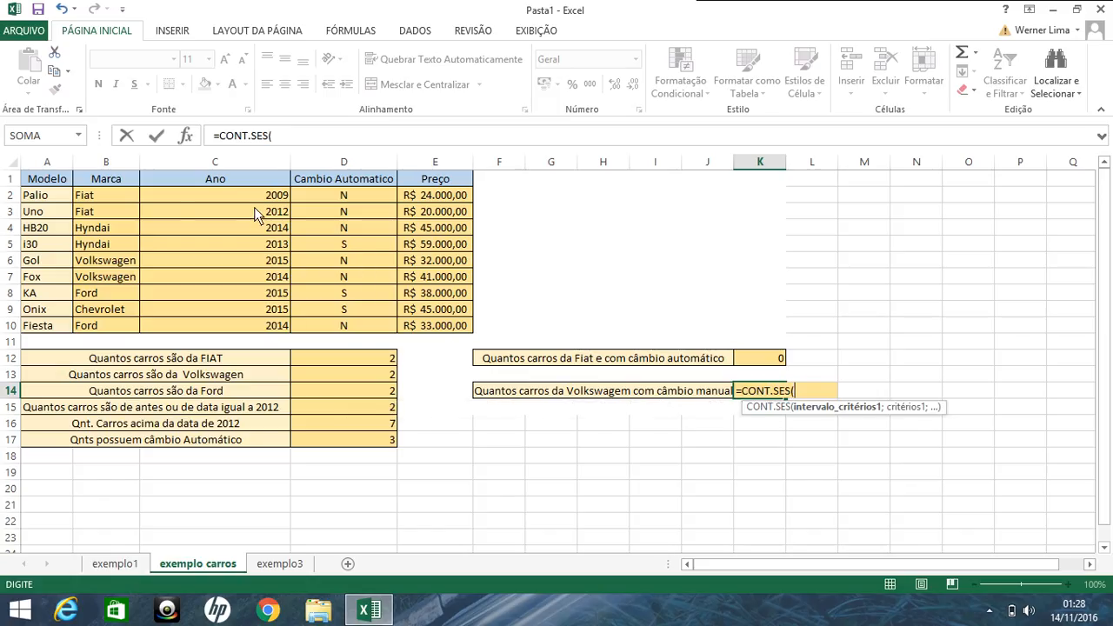
left_click(122, 202)
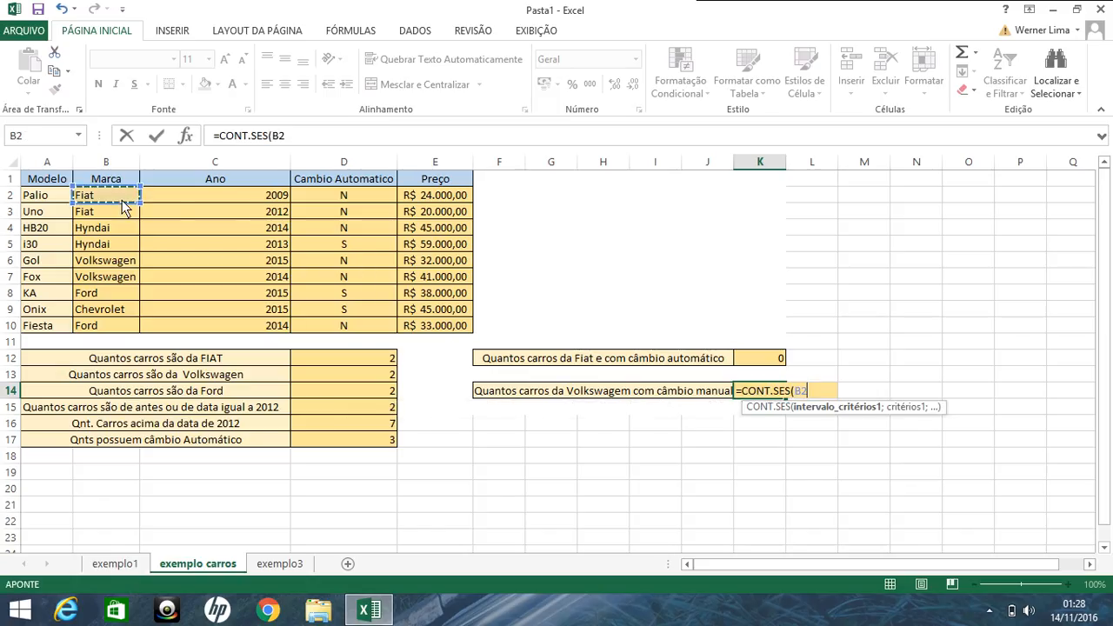
key("ctrl+shift+Down")
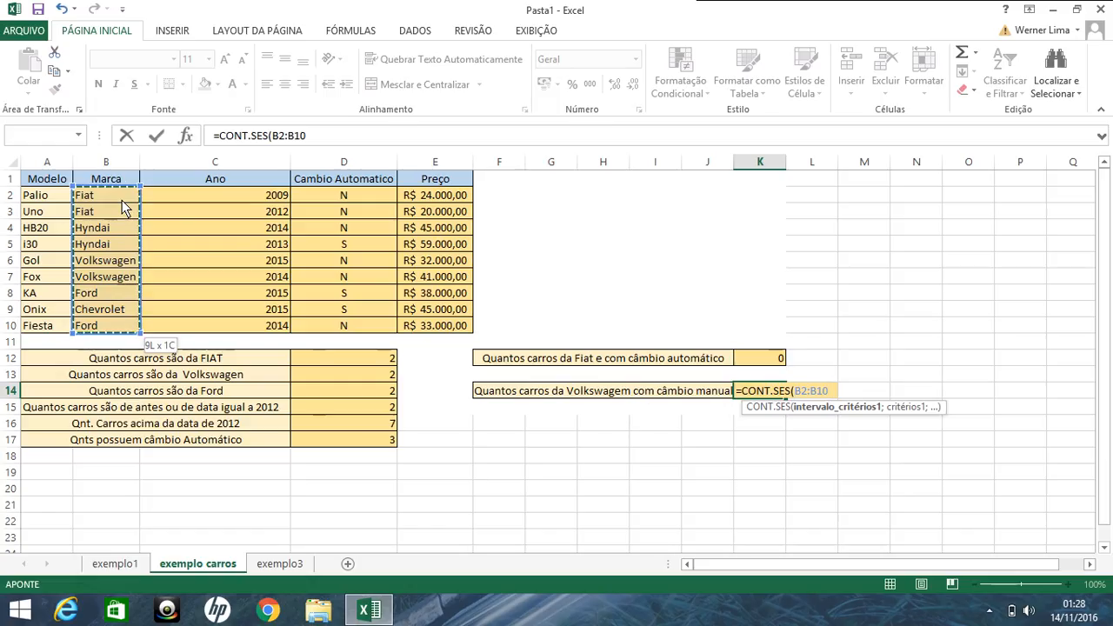
key("F4")
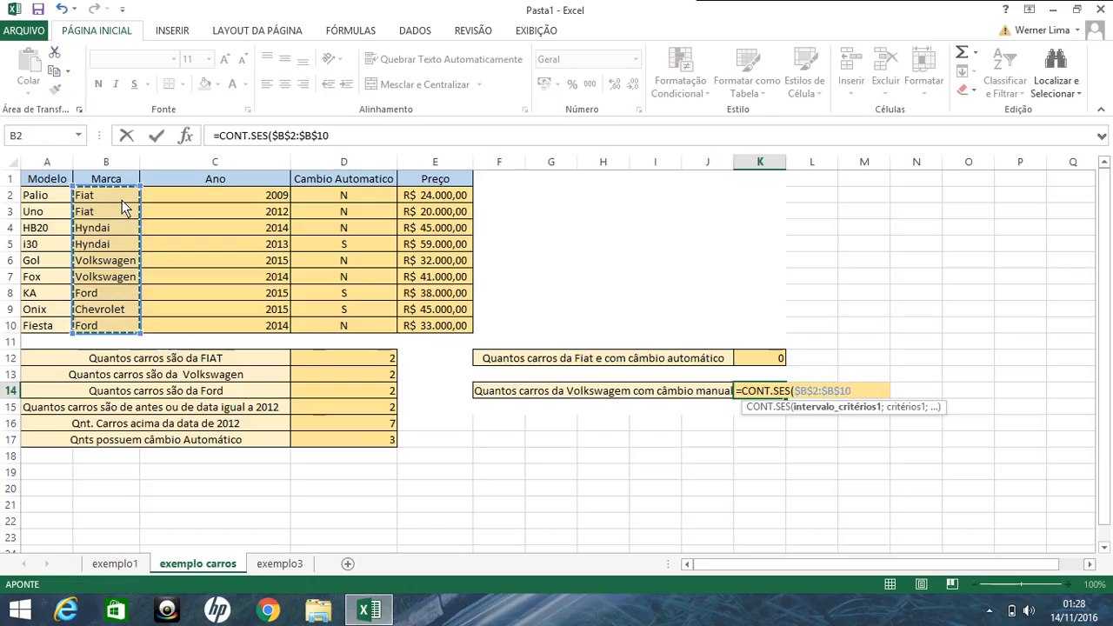
type(";")
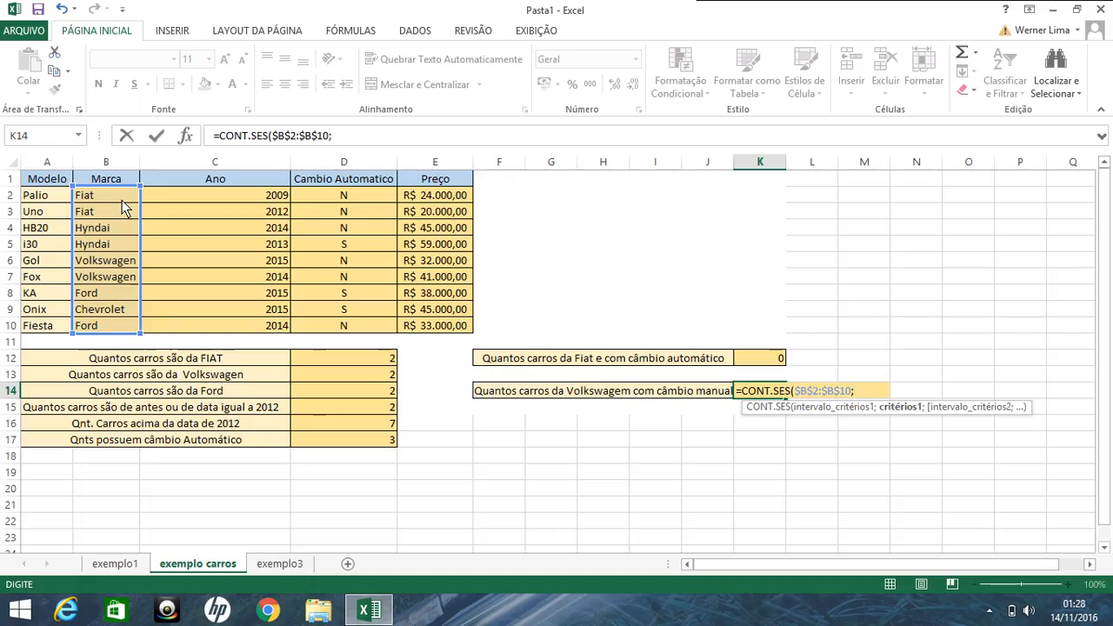
type("\"VOLKSWAGEN\"")
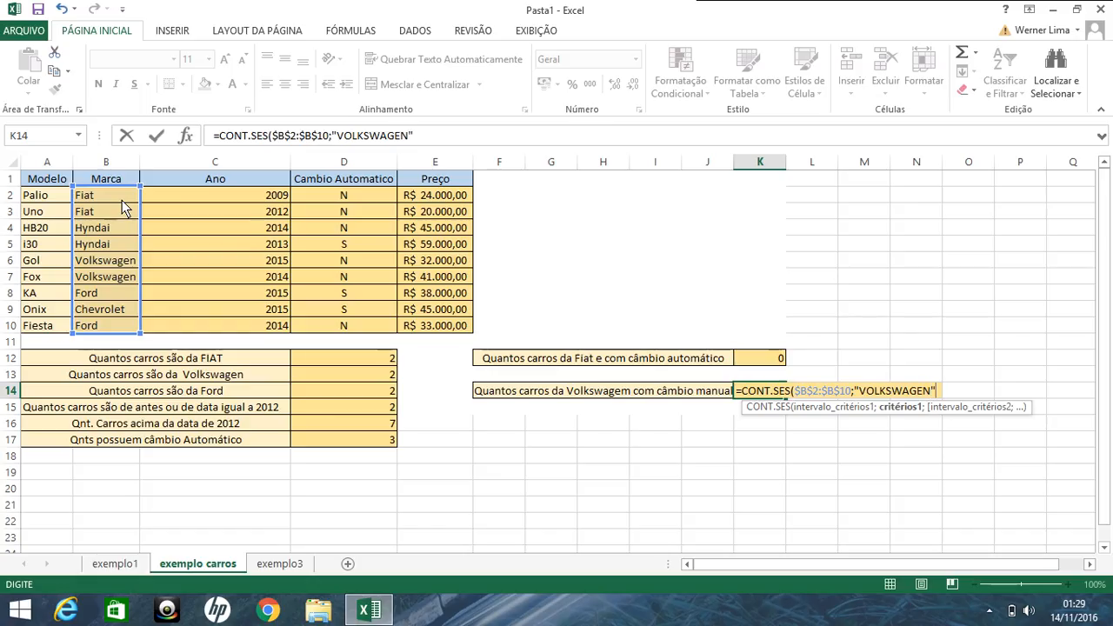
type(";")
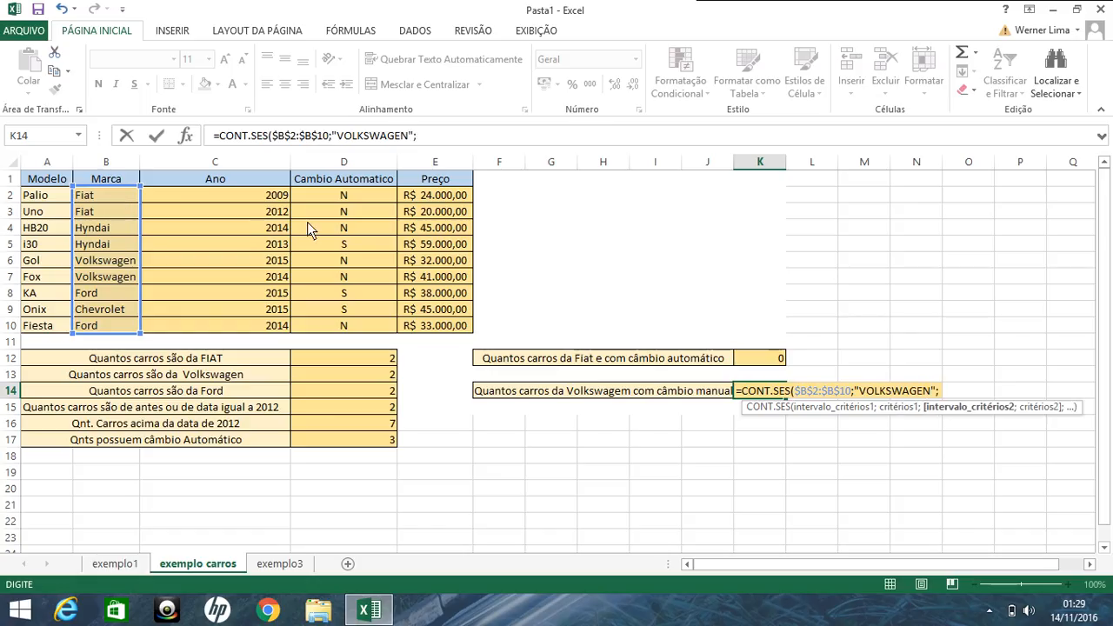
Add the Cambio Automatico entries to the K14 formula as the second criteria range, made absolute as $D$2:$D$10
left_click(346, 224)
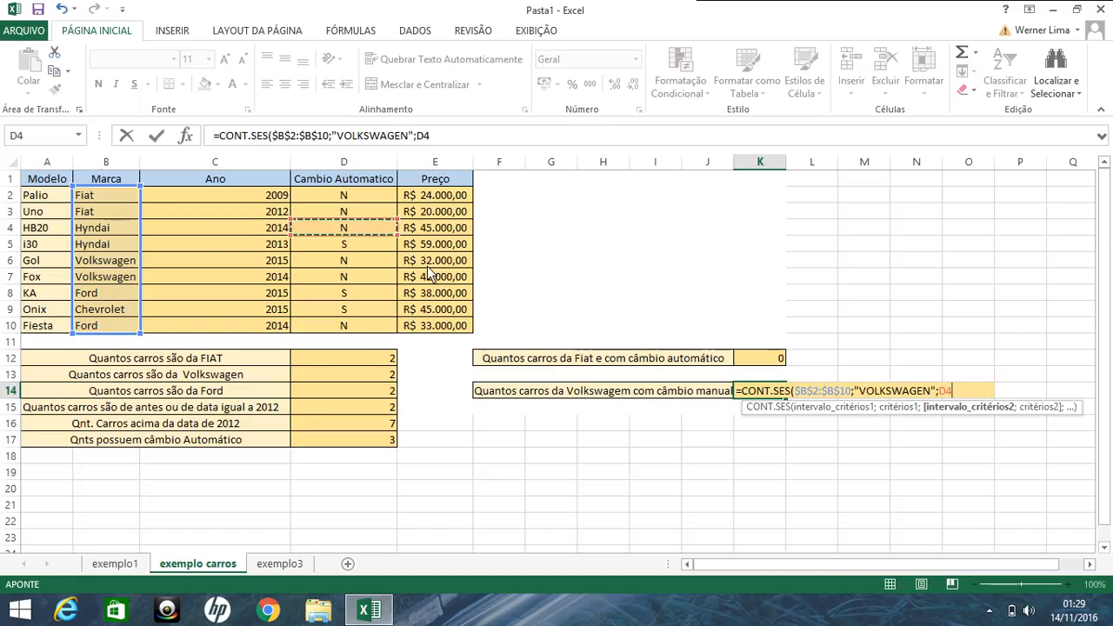
left_click(363, 192)
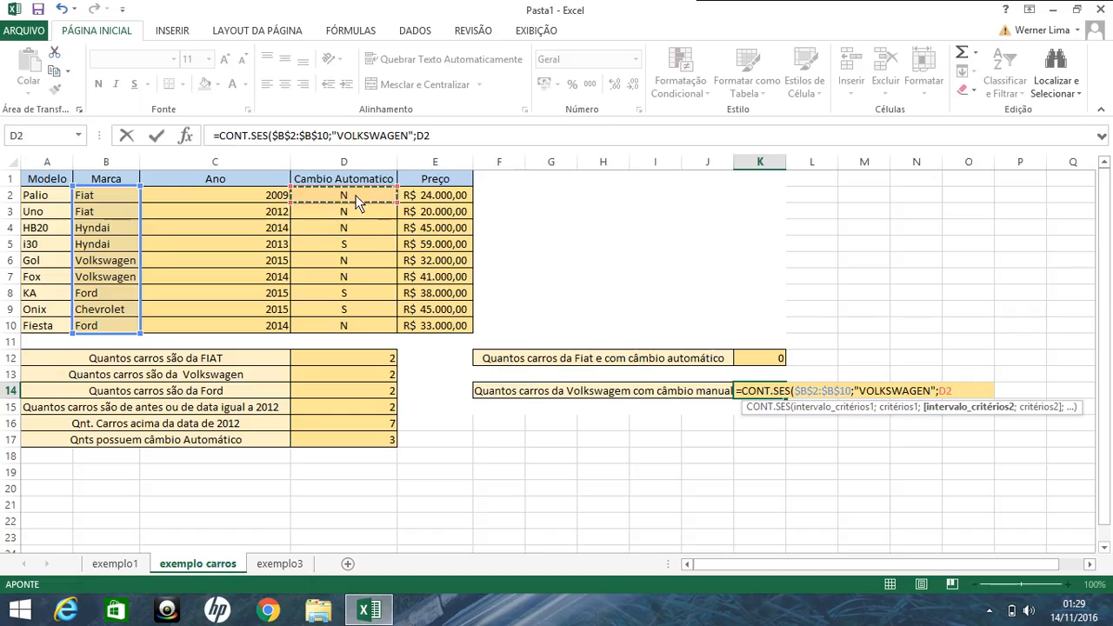
key("shift+Down")
key("shift+Down")
key("shift+Down")
key("shift+Down")
key("shift+Down")
key("shift+Down")
key("shift+Down")
key("shift+Down")
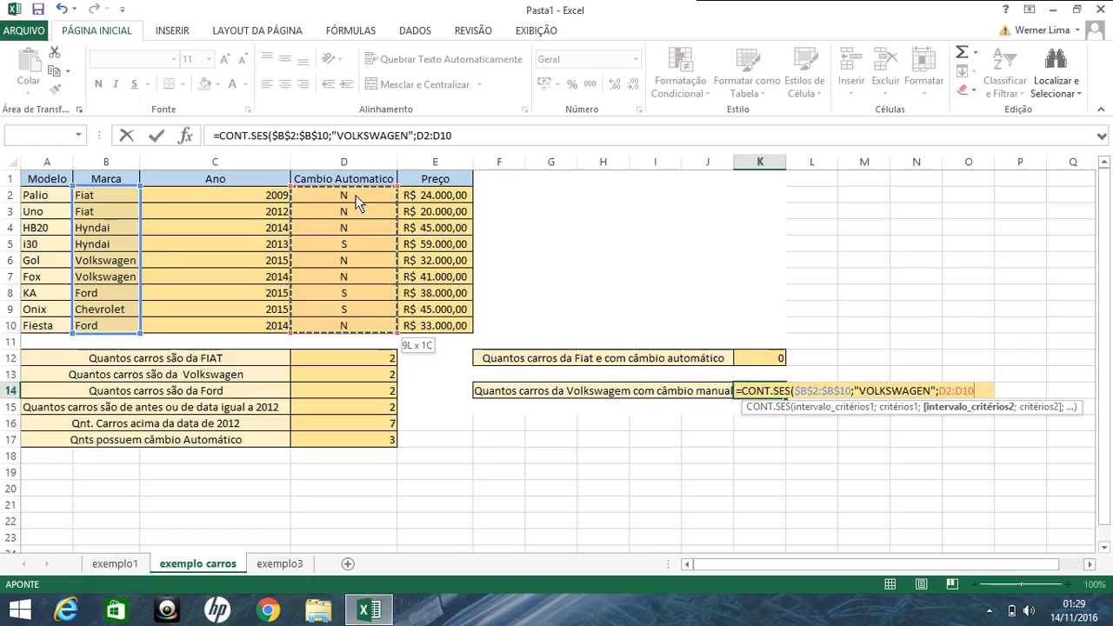
key("F4")
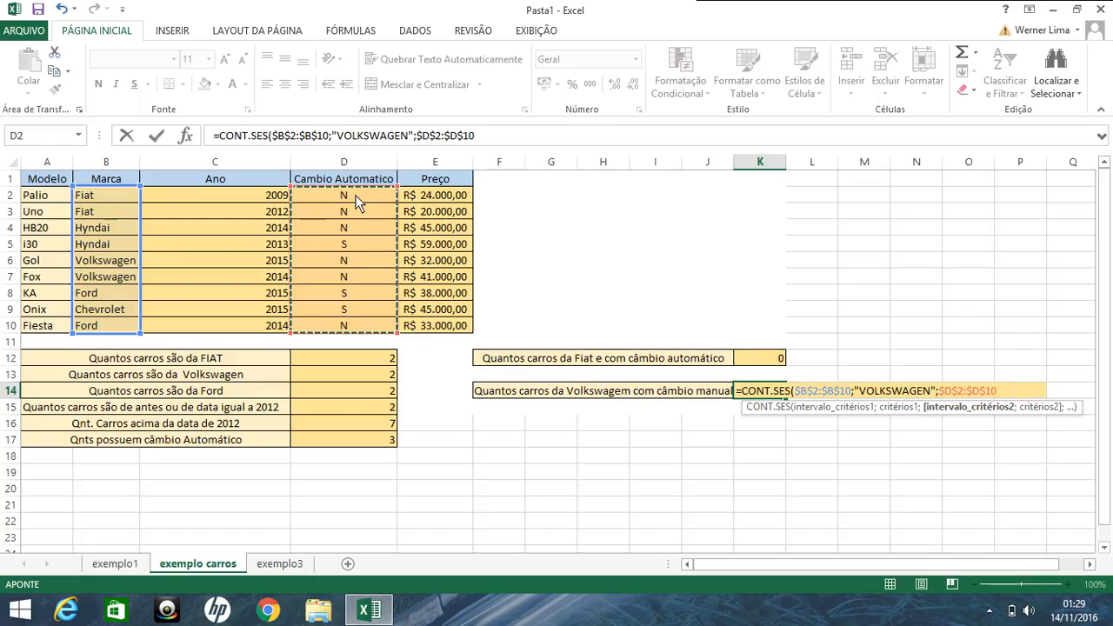
Add "N" as the second criterion, complete the K14 formula and select its cell
type(";")
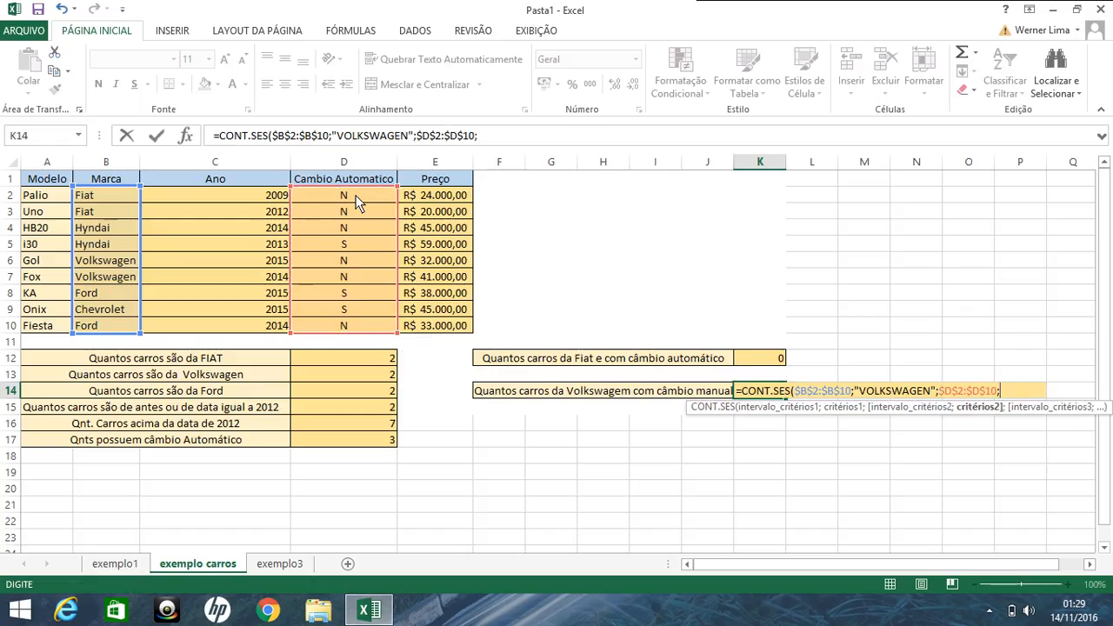
type("\"N")
key("Return")
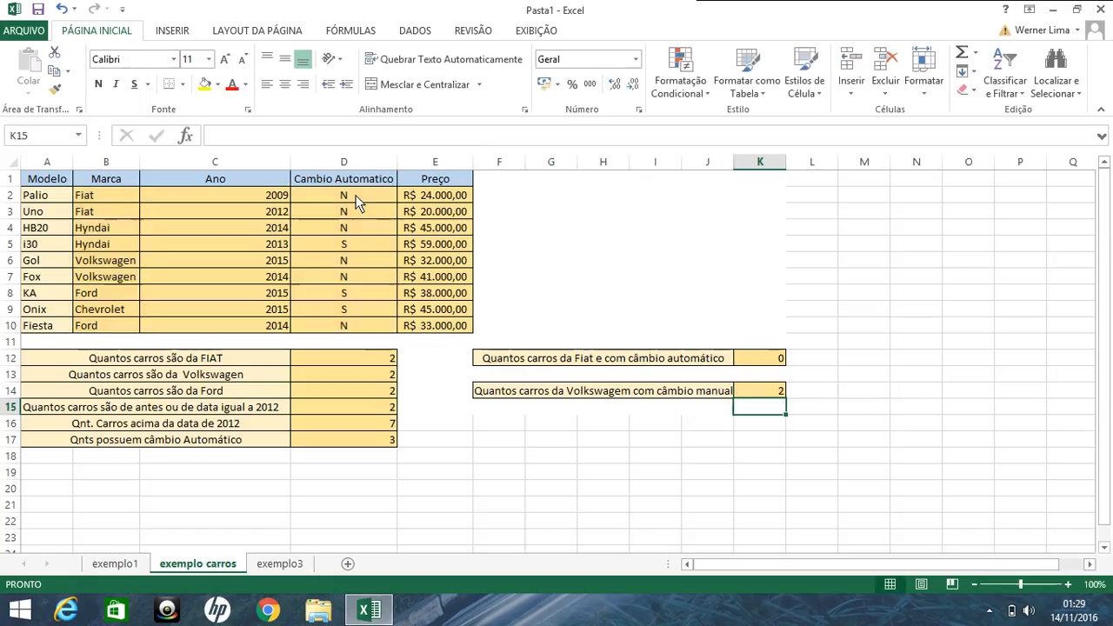
left_click(776, 393)
Switch to the exemplo3 sheet and look through the Clientes column for Beira Rio entries
left_click(289, 567)
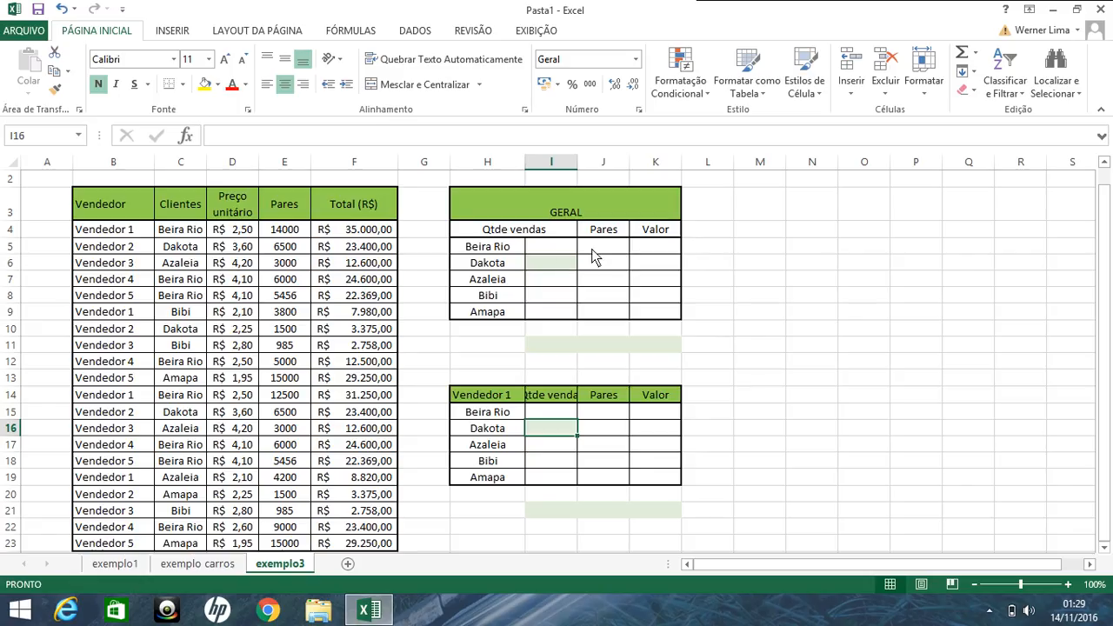
left_click(544, 248)
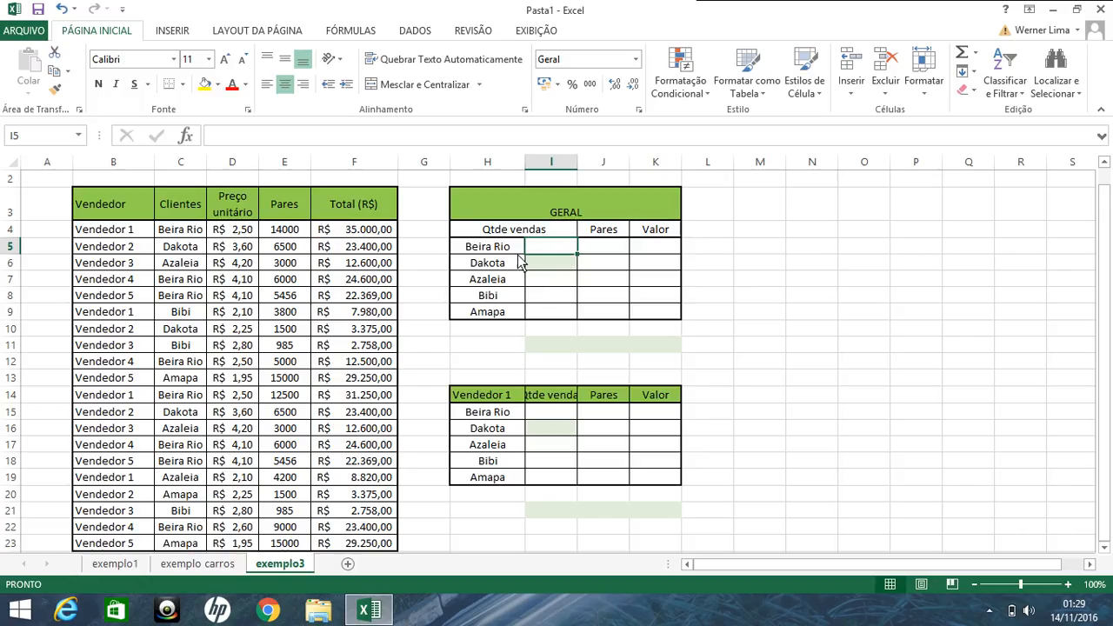
left_click(176, 235)
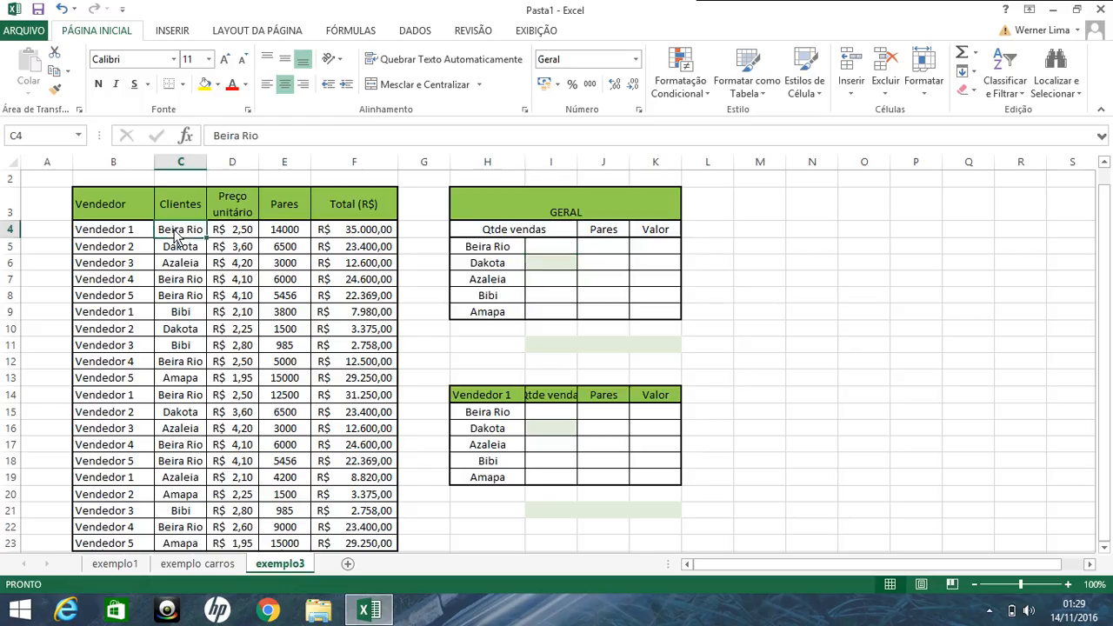
key("Down")
key("Down")
key("Down")
key("Down")
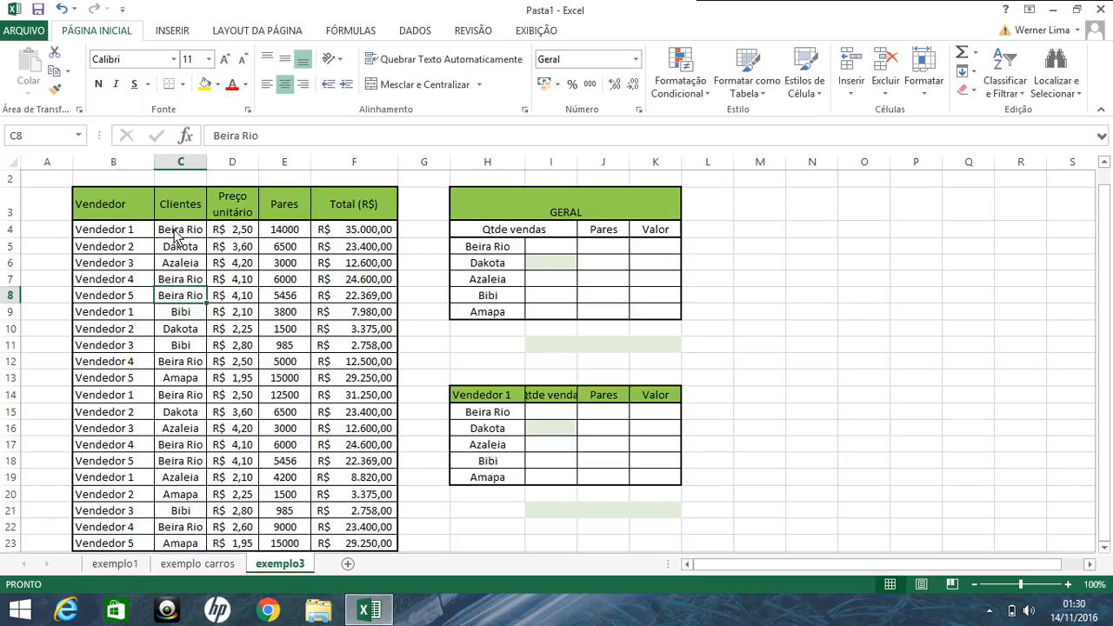
Start a CONT.SE formula in I5 with the Clientes entries as the absolute range $C$4:$C$23
left_click(554, 246)
type("=C")
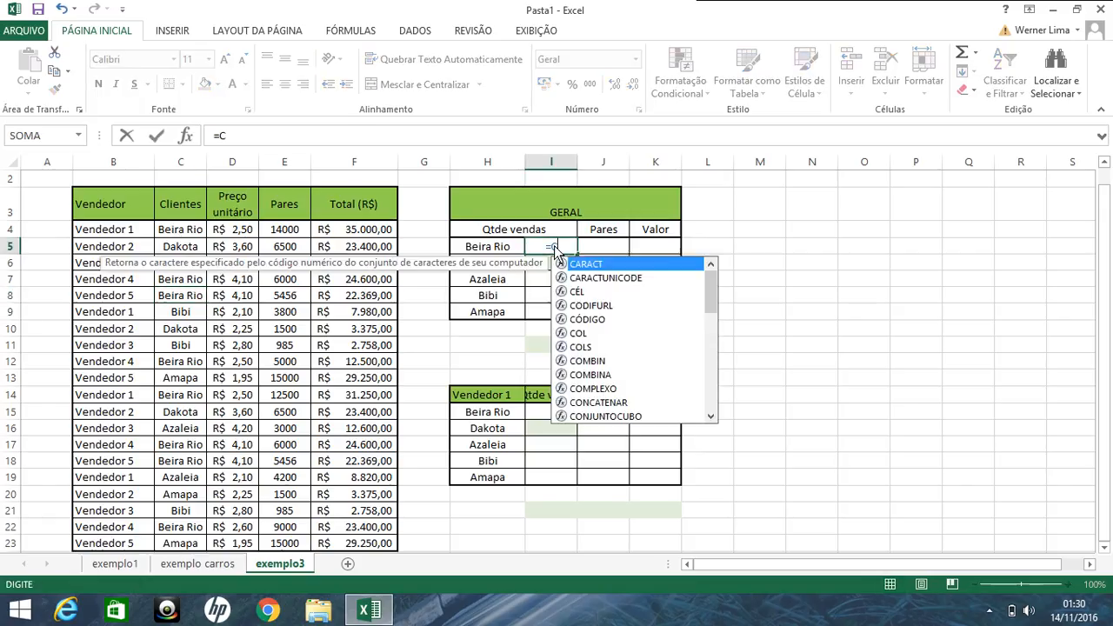
type("ONT.S")
key("BackSpace")
type(".S")
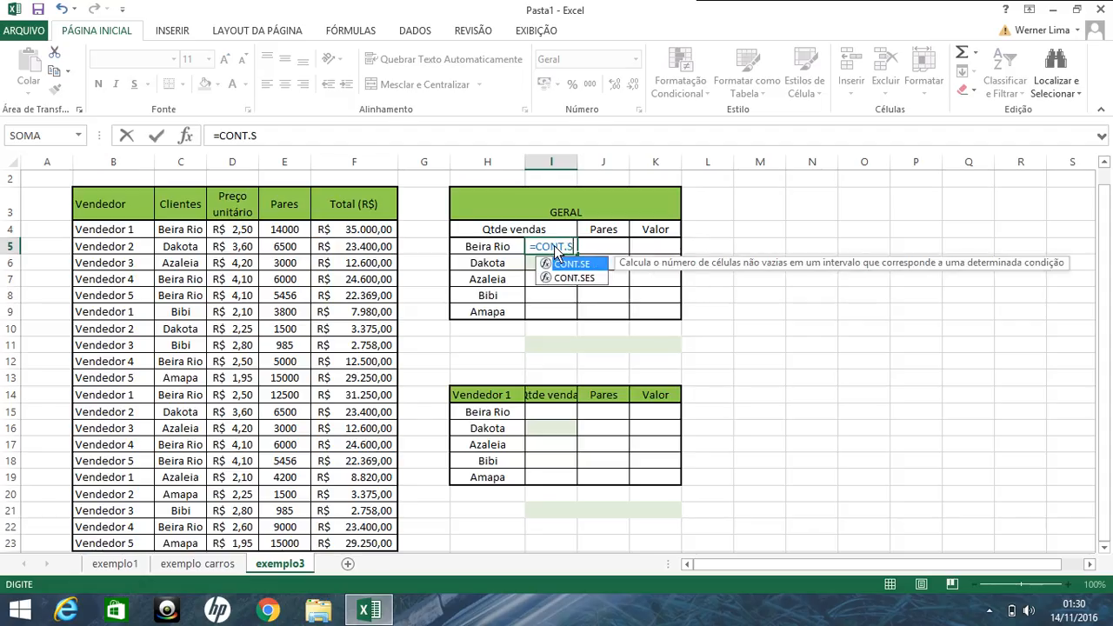
type("E(")
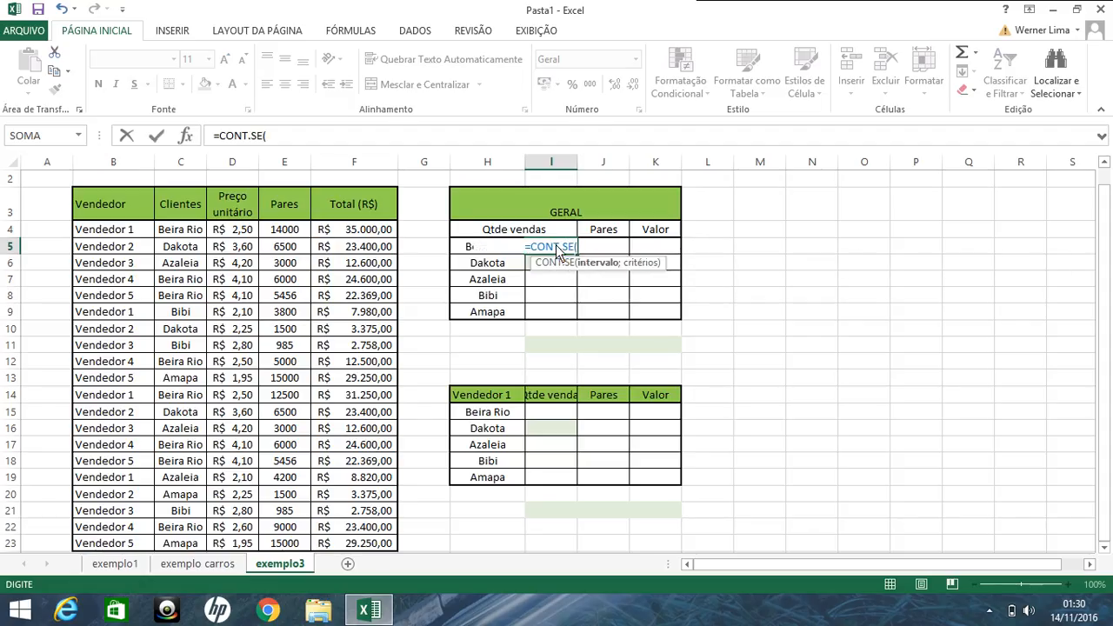
left_click(193, 233)
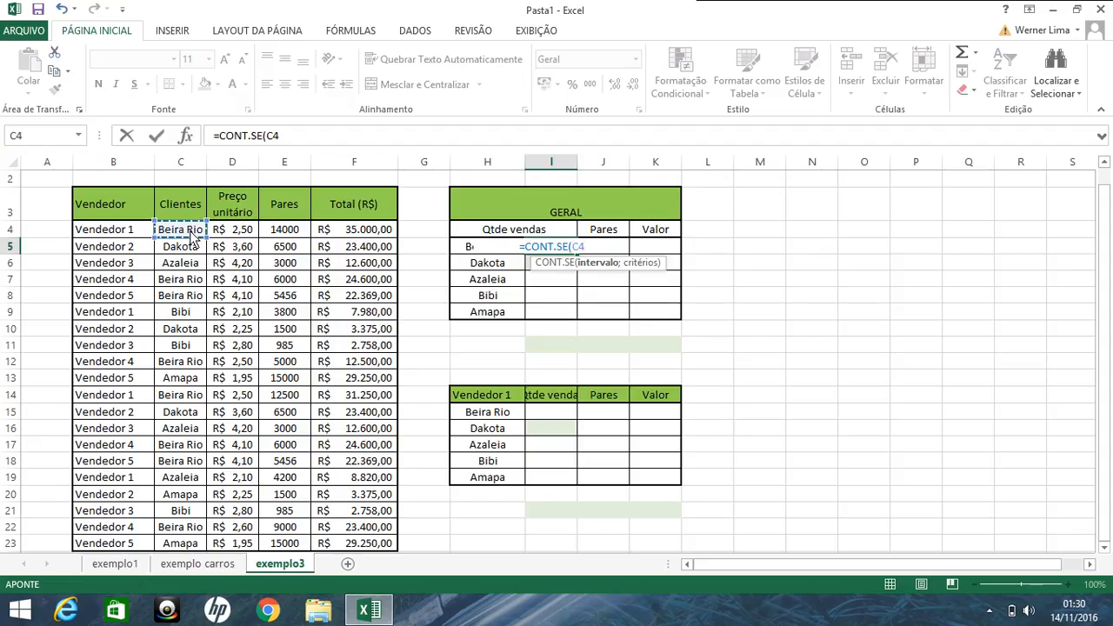
key("ctrl+shift+Down")
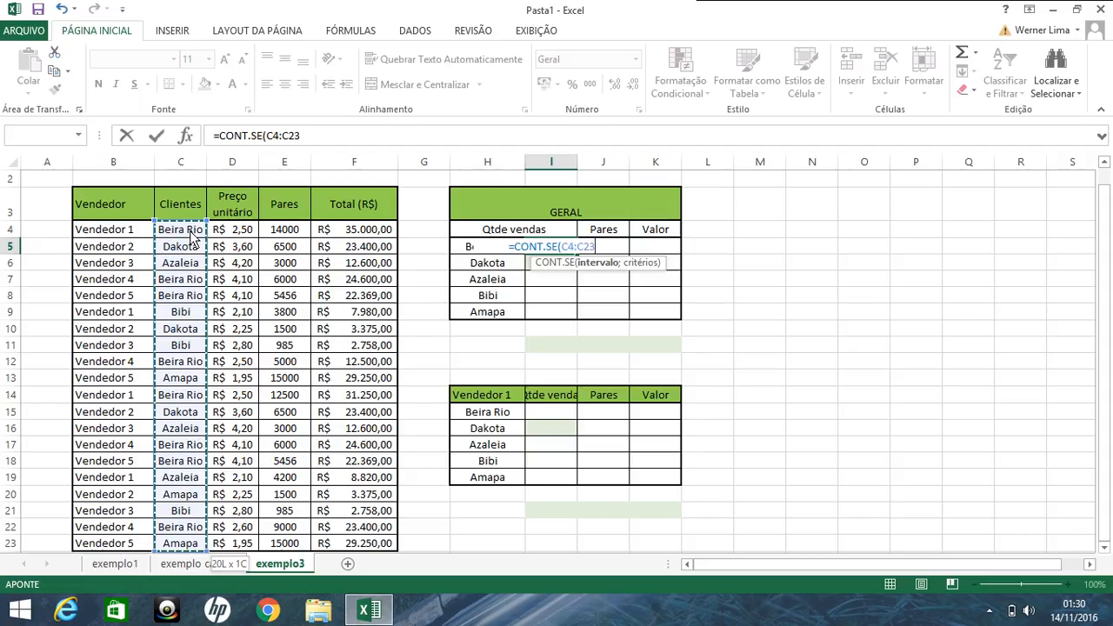
key("F4")
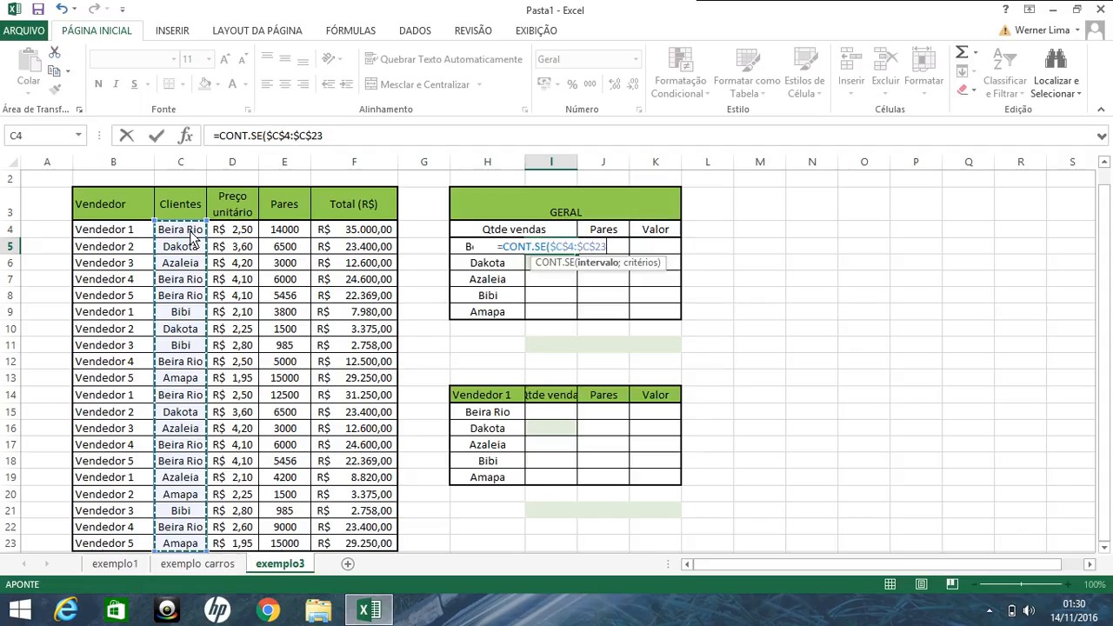
Use H5 as the criterion, complete the I5 formula and copy it down through I9
type(";")
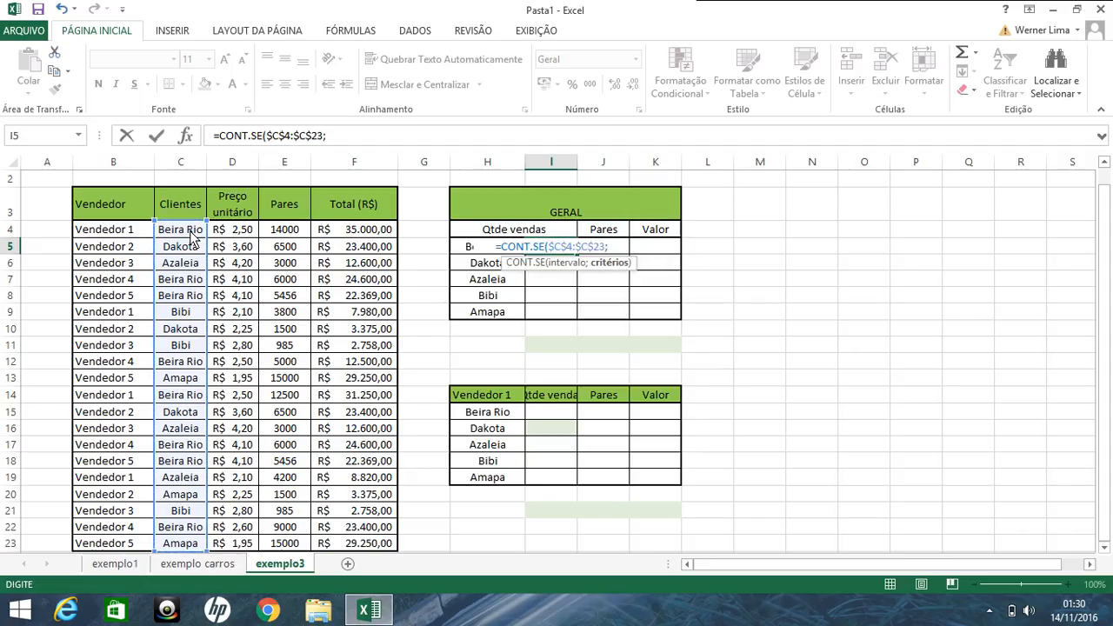
left_click(485, 267)
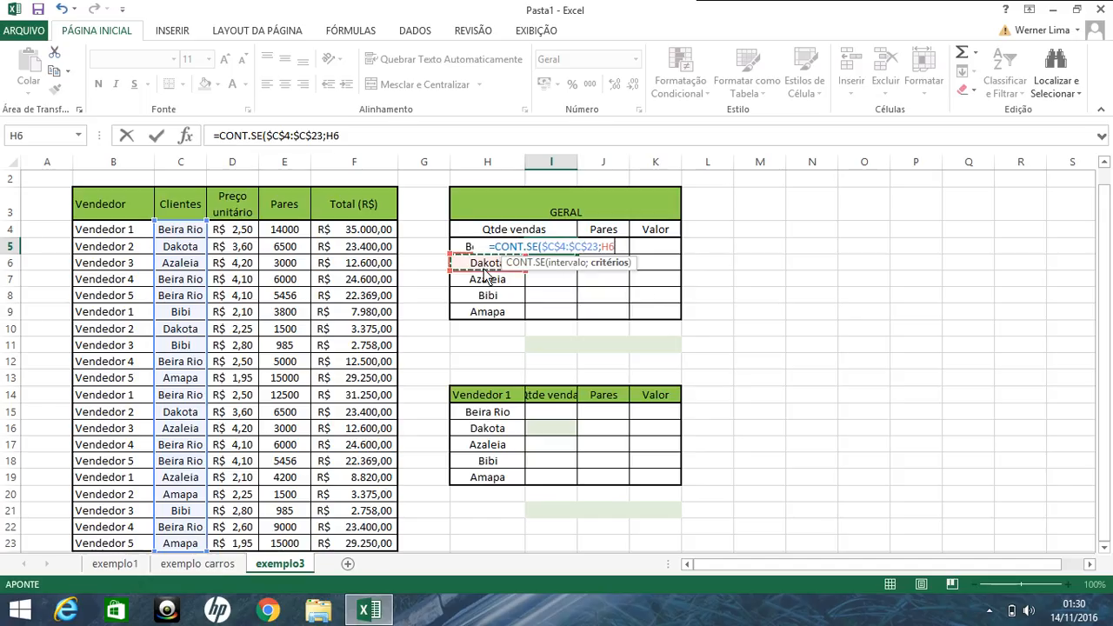
key("Up")
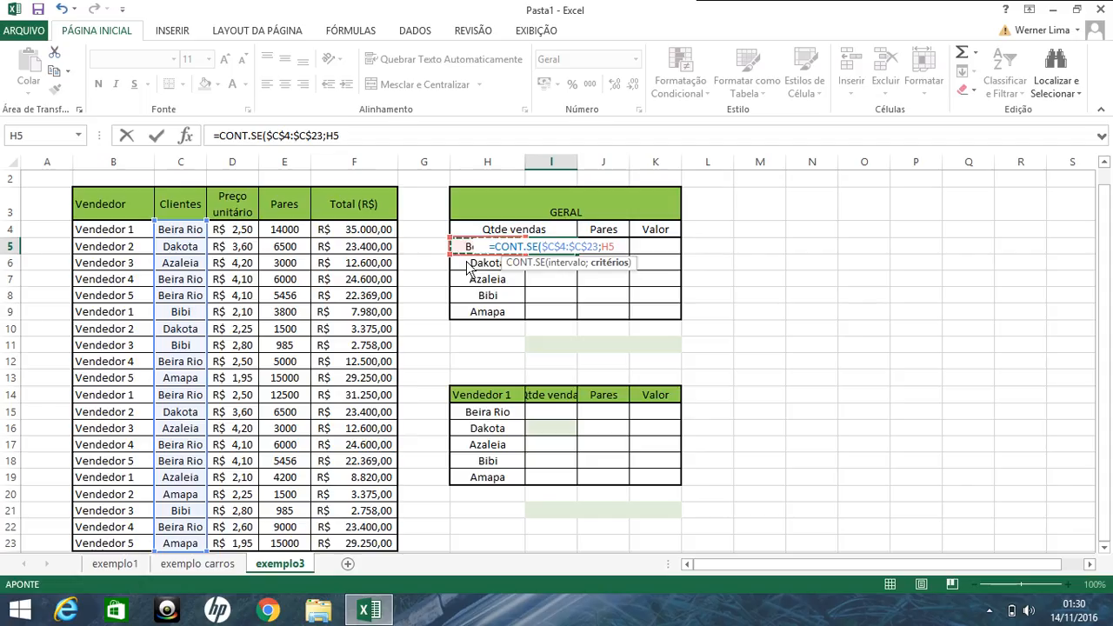
key("Return")
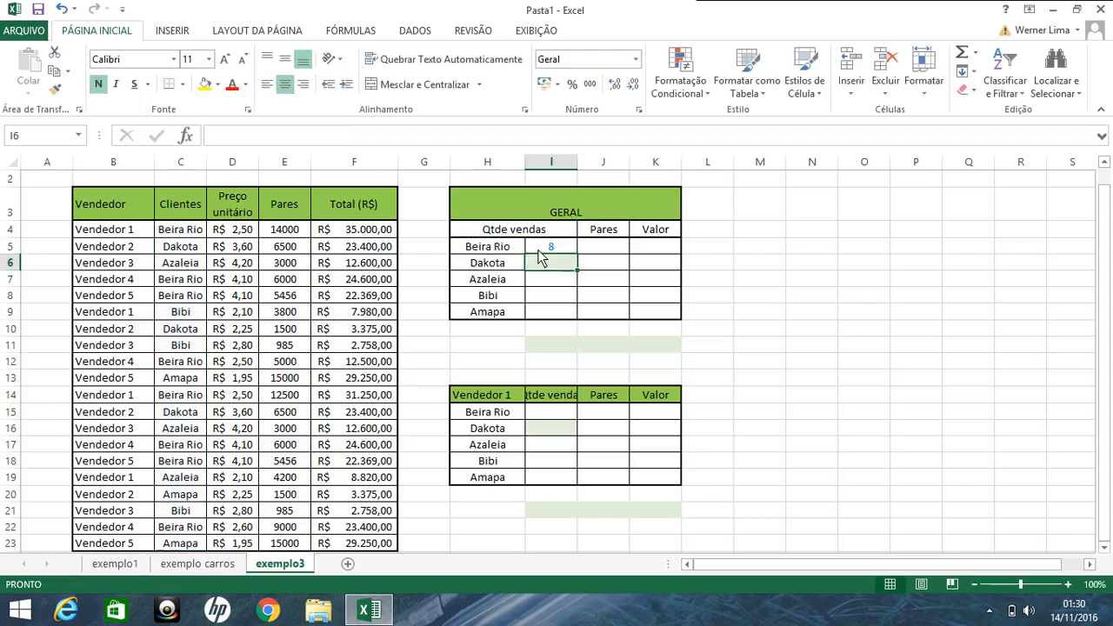
left_click(538, 250)
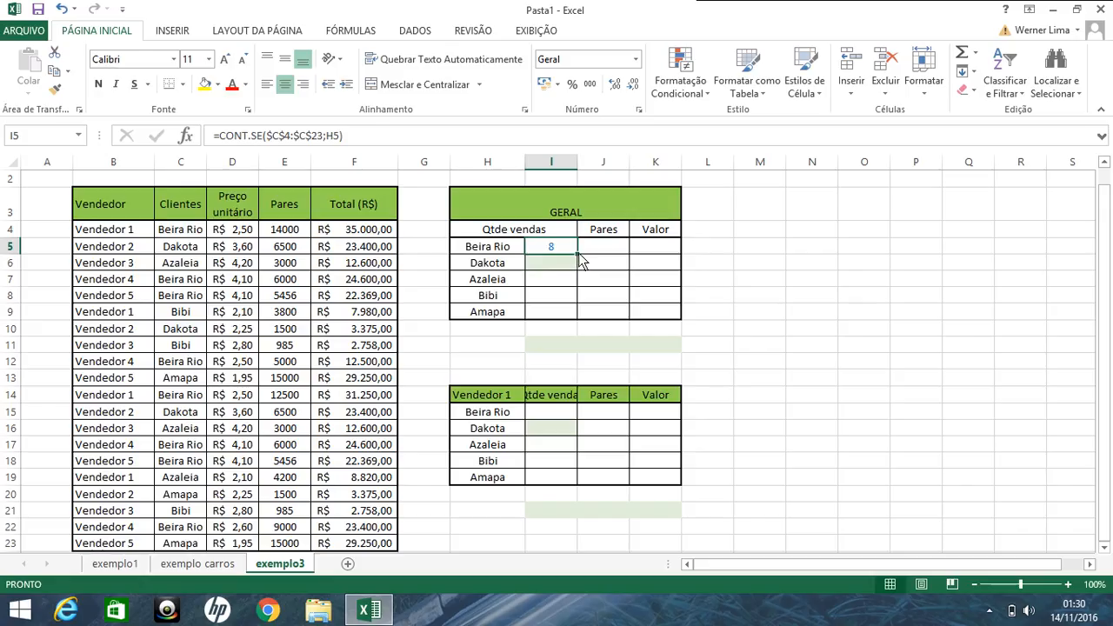
left_click_drag(577, 254, 575, 317)
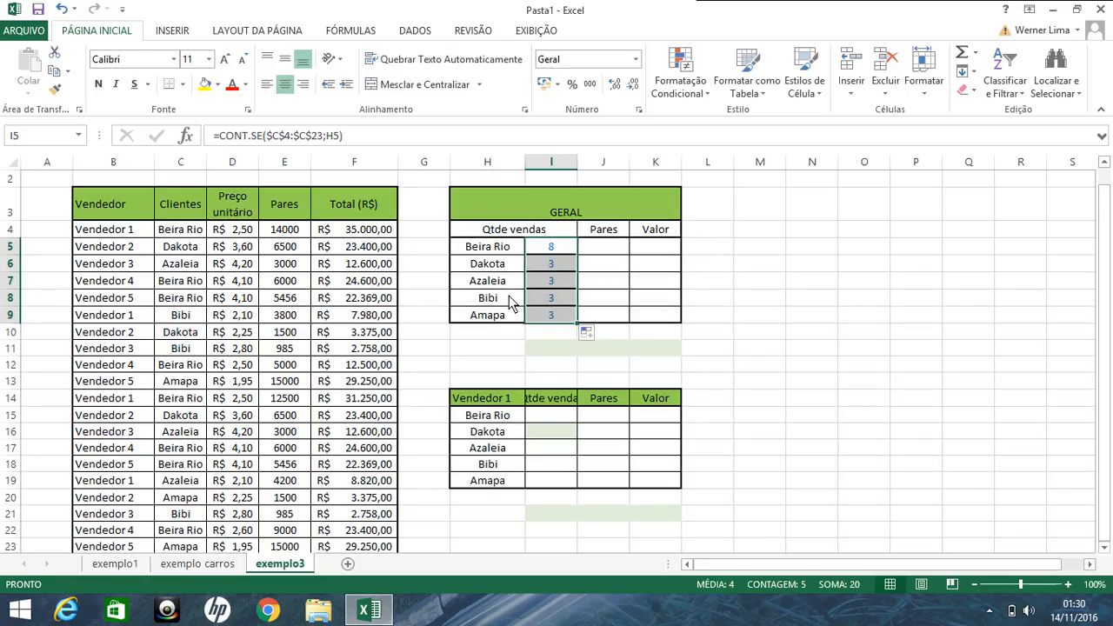
Review the range and criterion references in the I5 formula, leaving the formula as it is
left_click(554, 252)
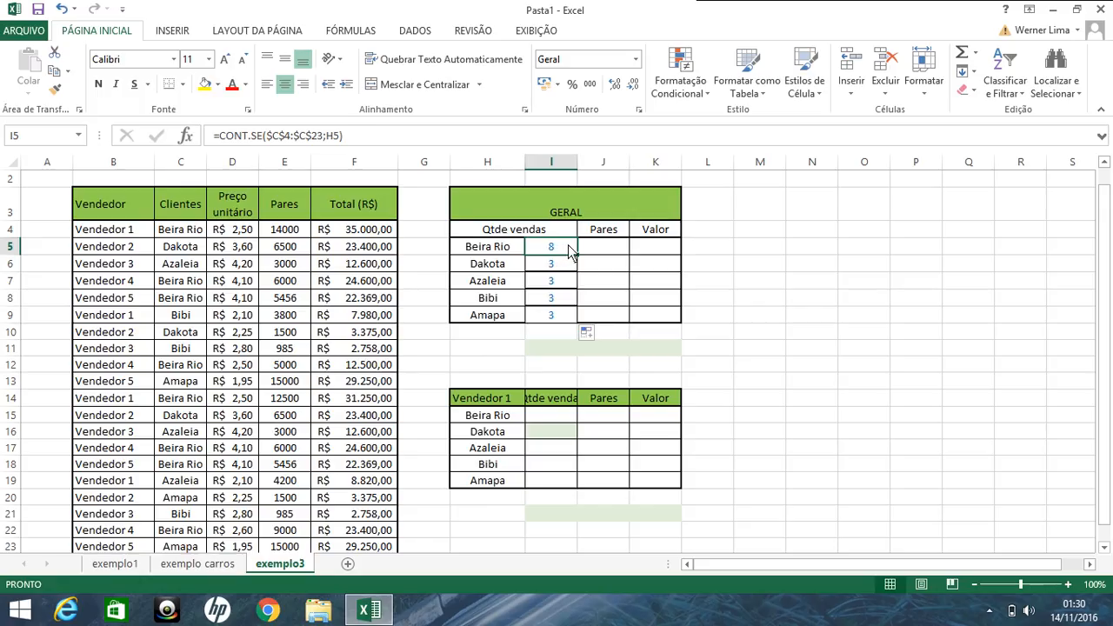
double_click(569, 252)
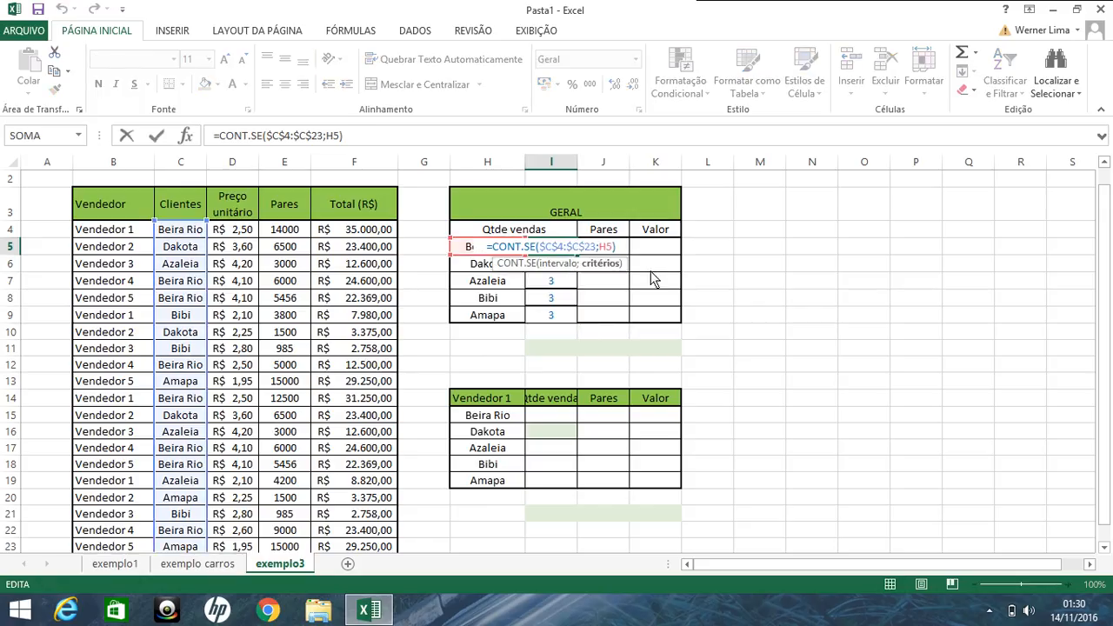
left_click(703, 281)
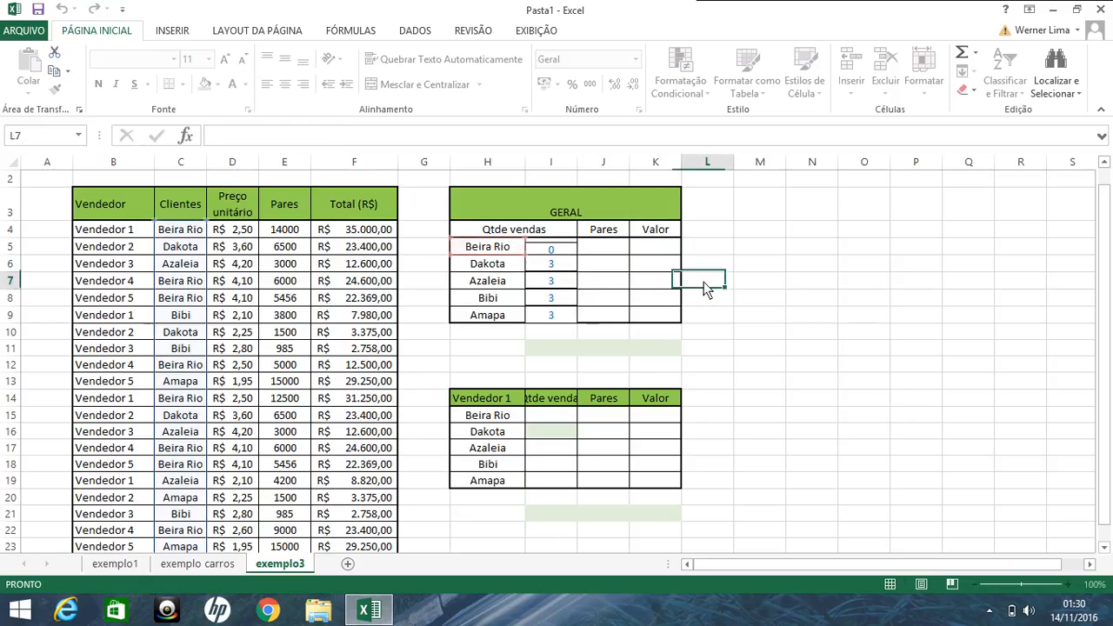
left_click(575, 248)
double_click(557, 250)
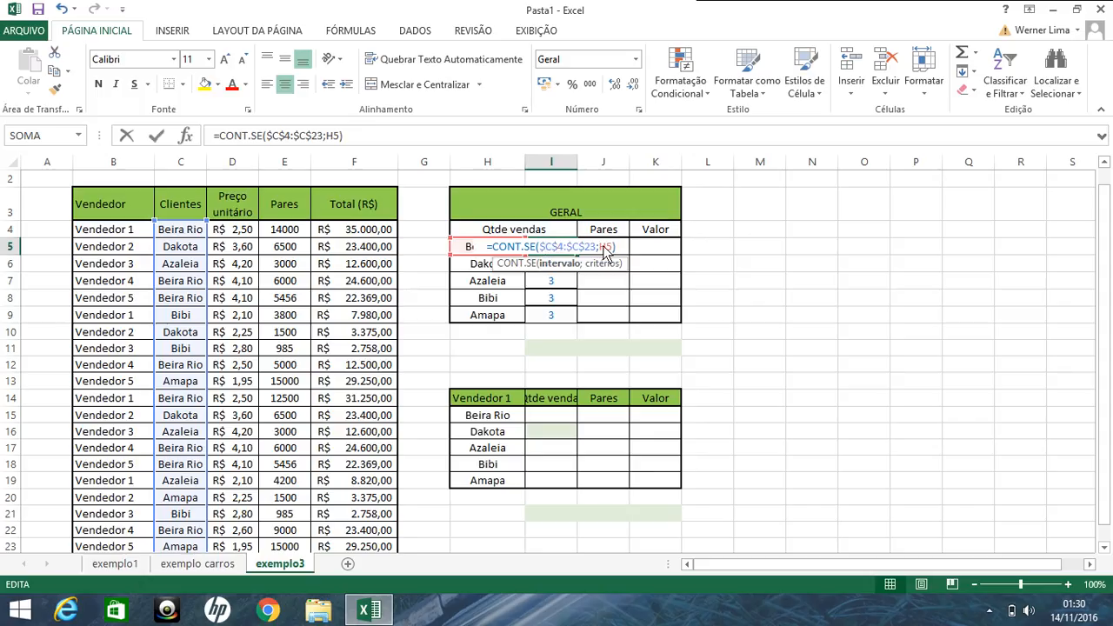
key("Escape")
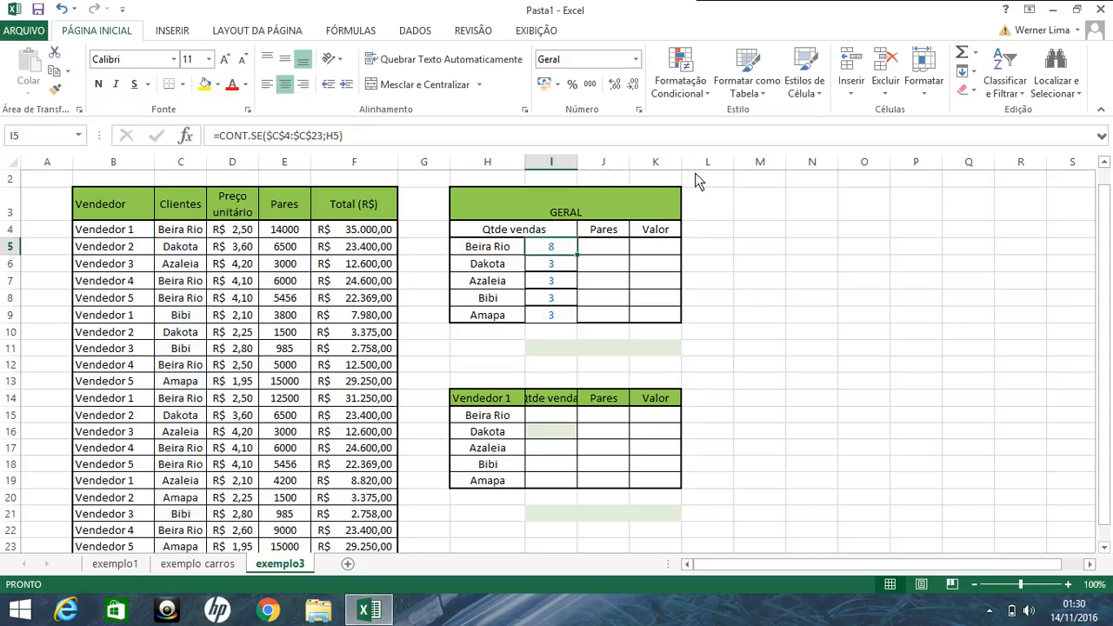
Widen column I so that the Qtde vendas header in I14 fits
left_click(596, 250)
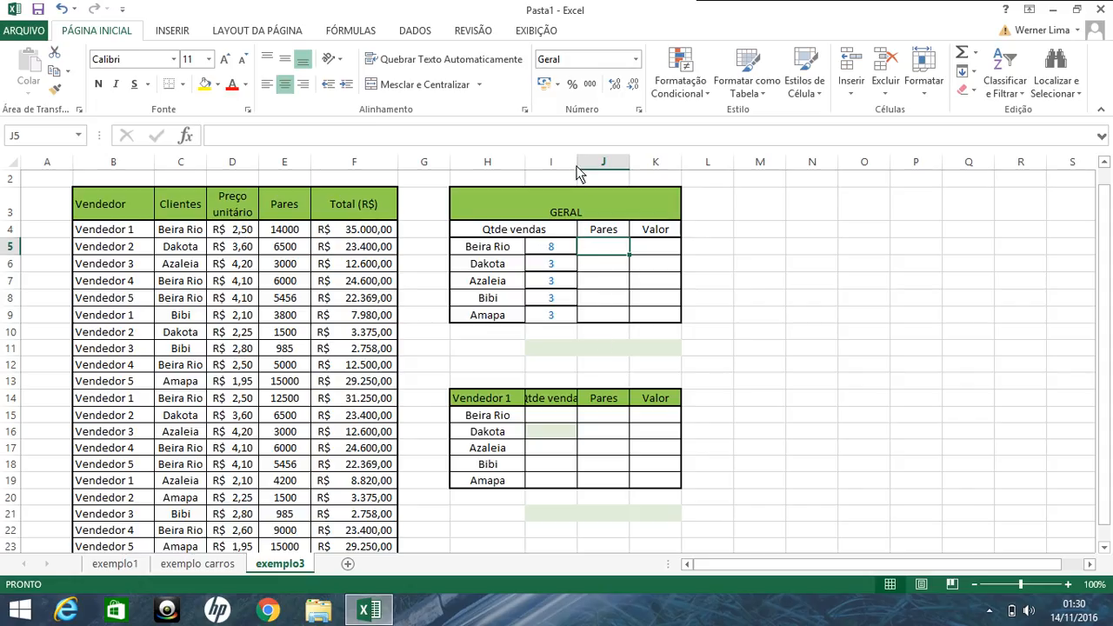
left_click_drag(578, 170, 579, 170)
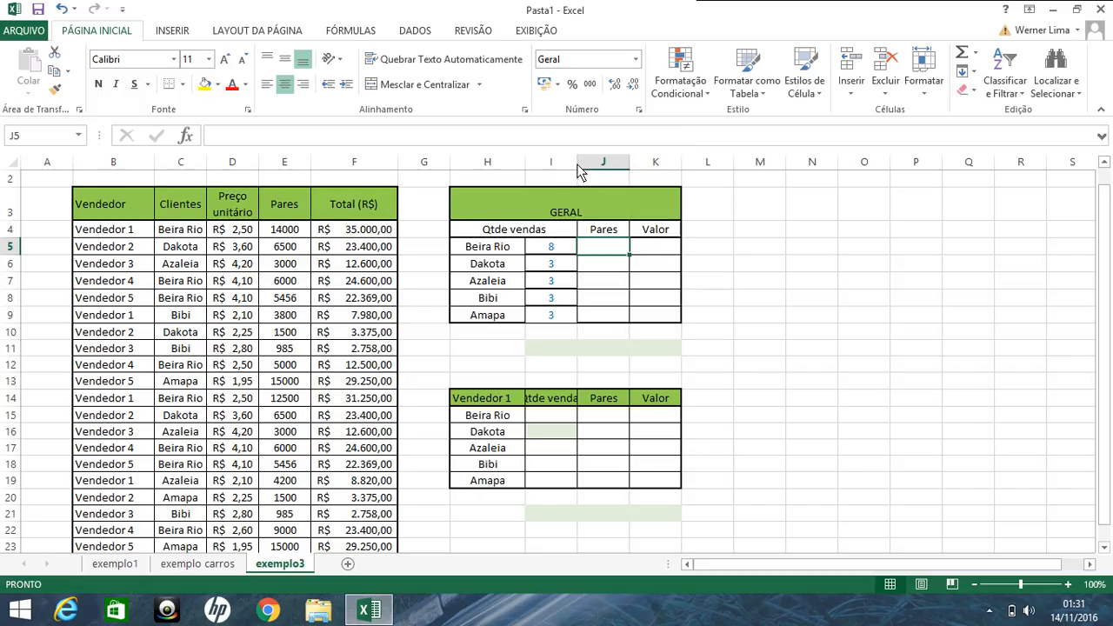
left_click(551, 399)
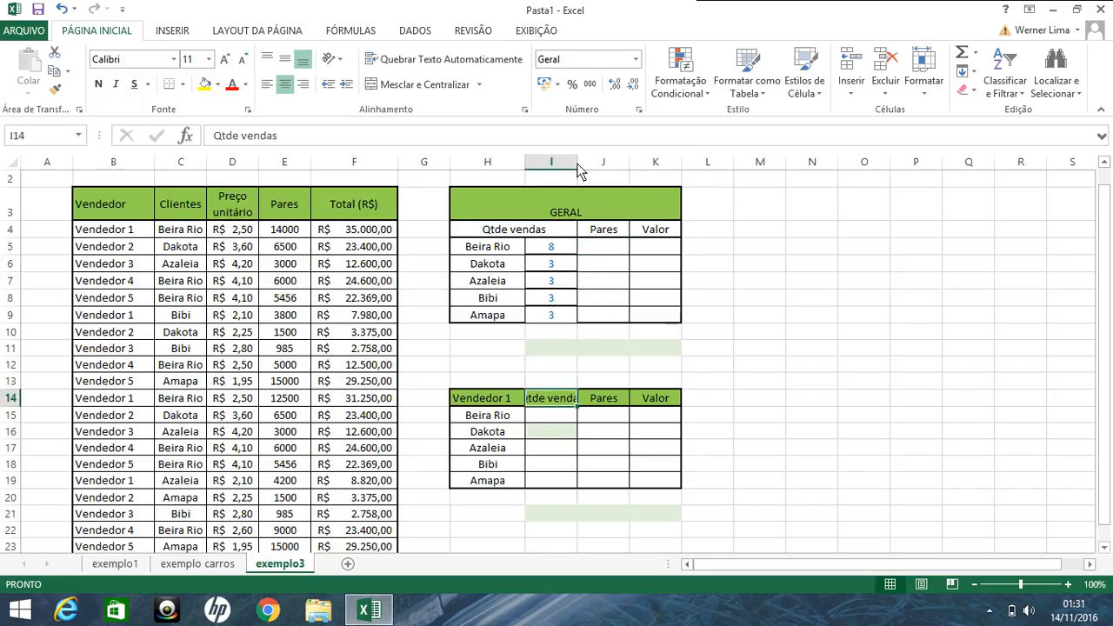
left_click_drag(578, 170, 597, 190)
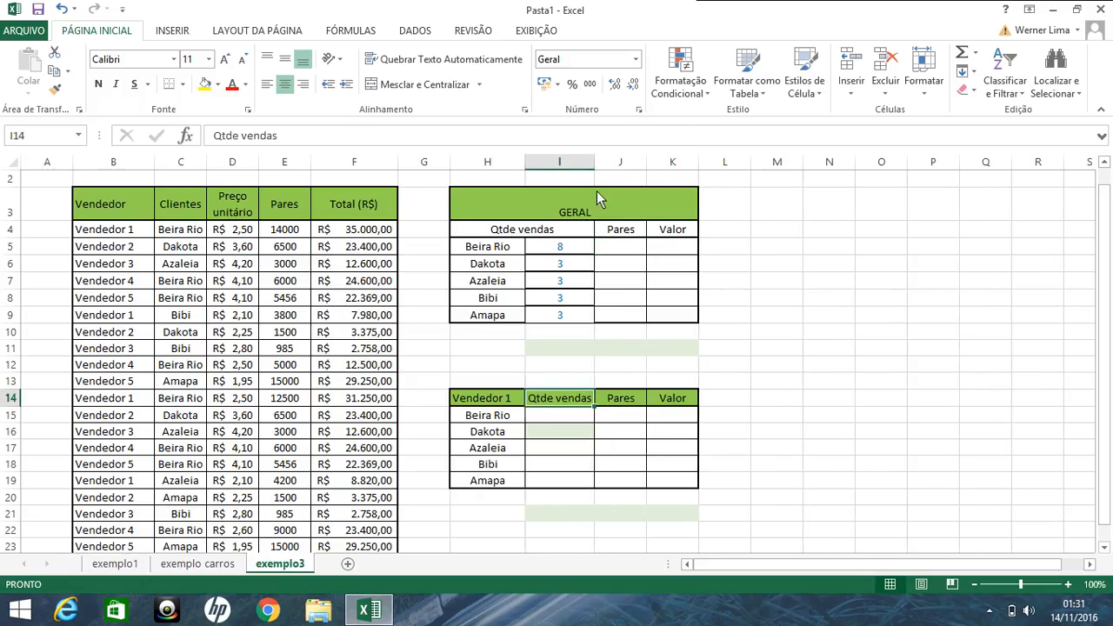
Start a CONT.SES formula in I15 with the Clientes entries as the absolute range $C$4:$C$23 and H15 as the first criterion
left_click(545, 419)
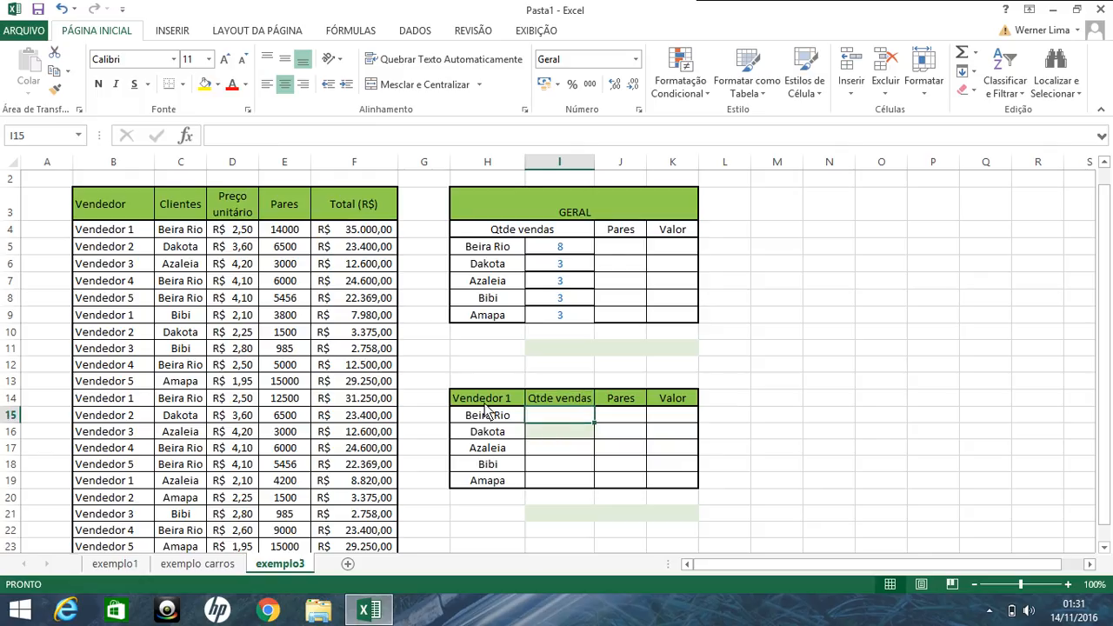
double_click(532, 416)
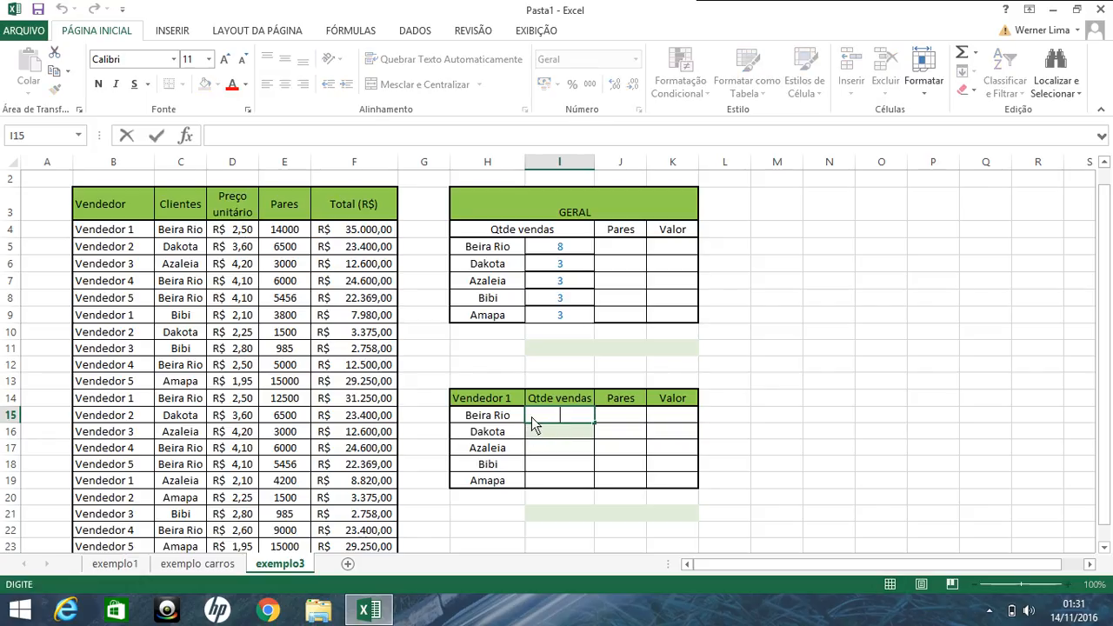
type("=CONT")
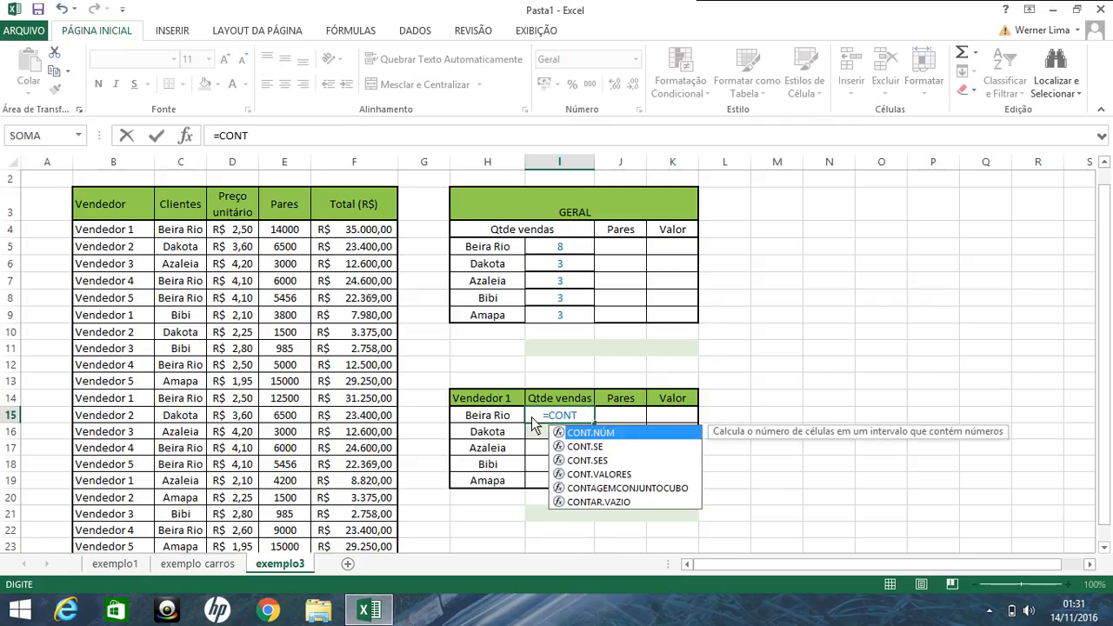
type(".SES(")
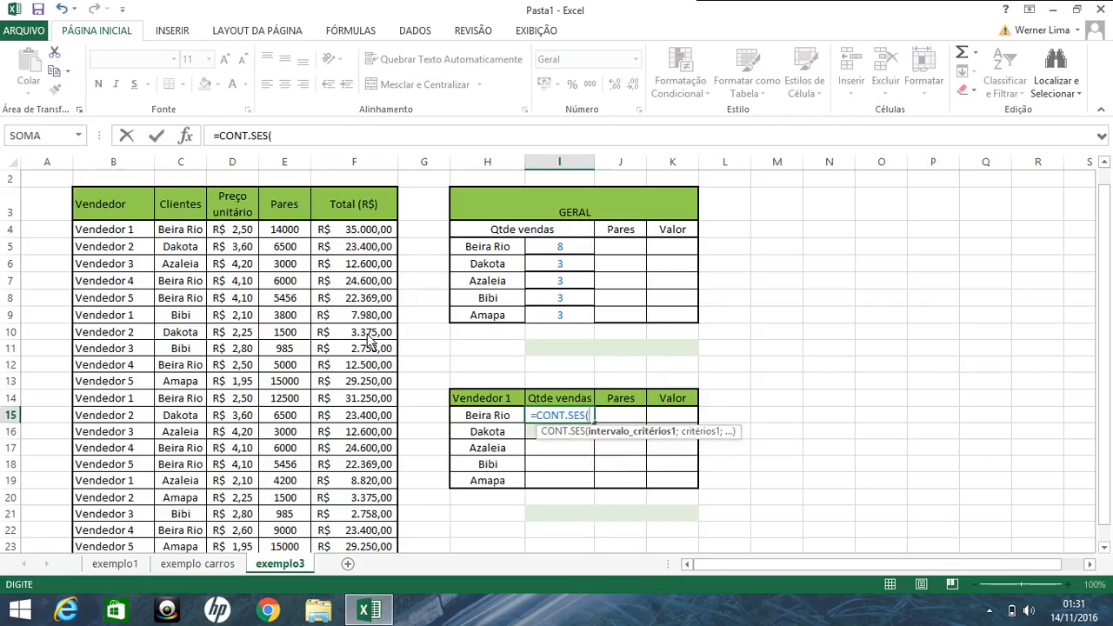
left_click(186, 234)
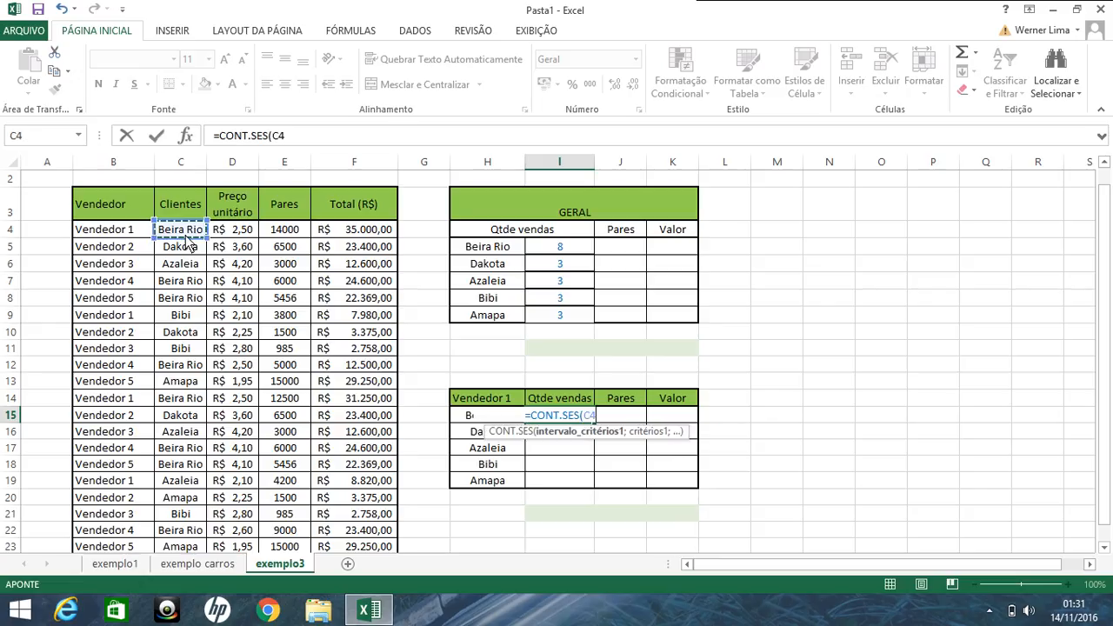
key("ctrl+shift+Down")
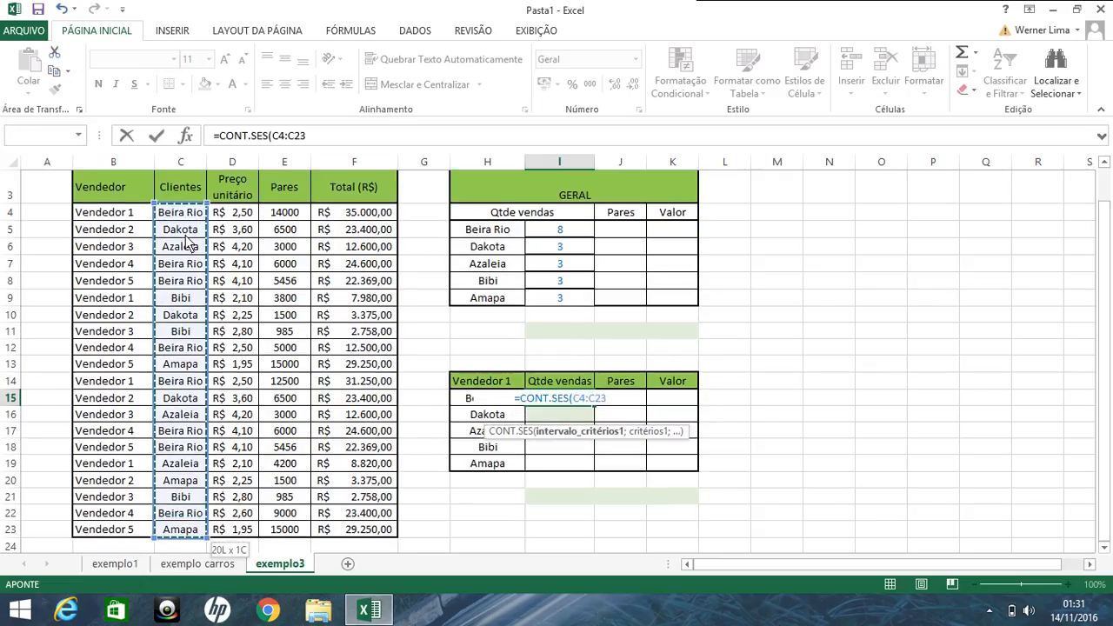
key("F4")
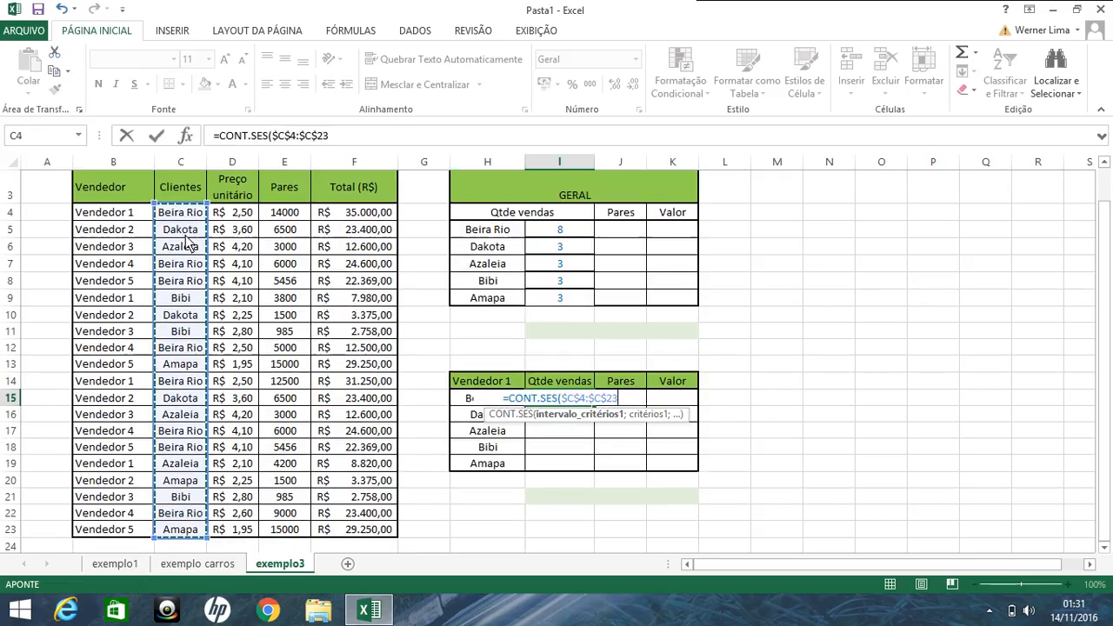
type(";")
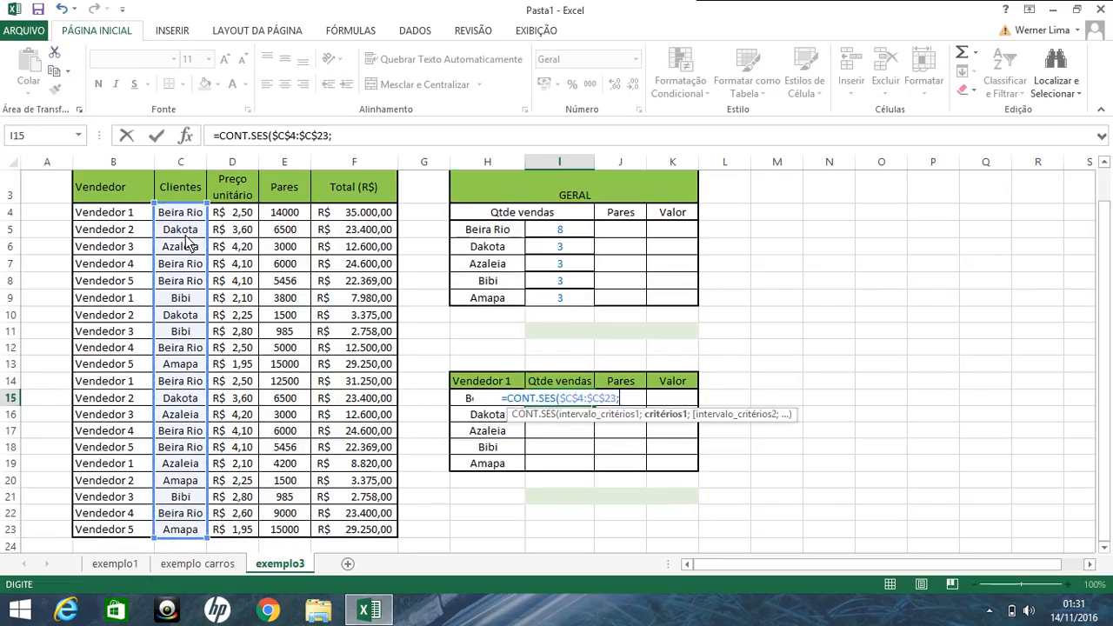
left_click(486, 418)
key("Up")
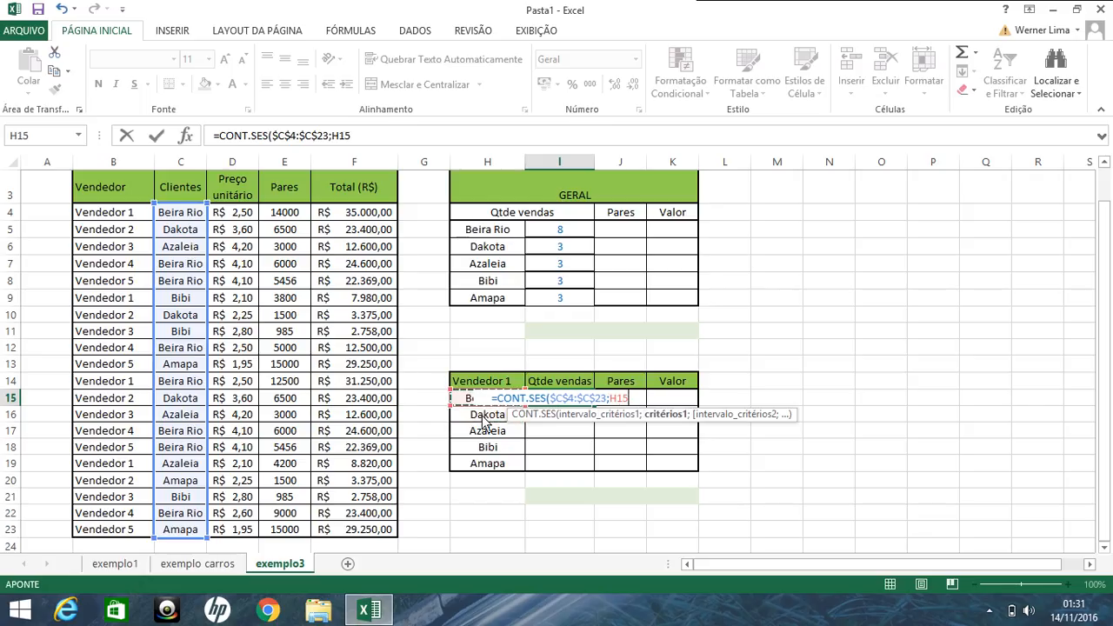
type(";")
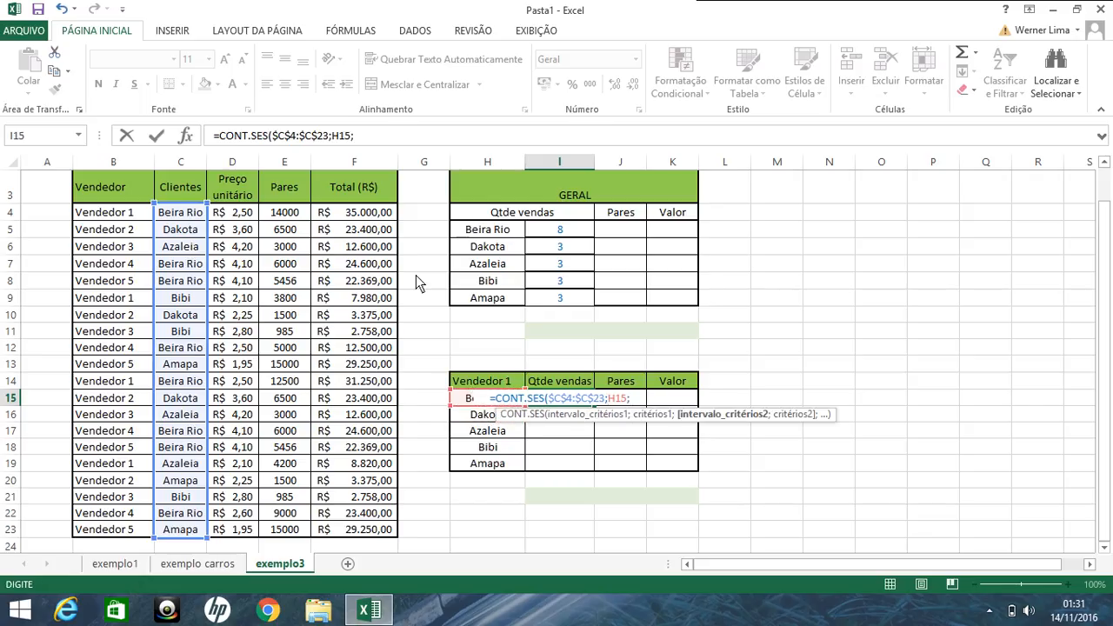
Add the Vendedor entries as the absolute second criteria range $B$4:$B$23 in the I15 formula
left_click(101, 217)
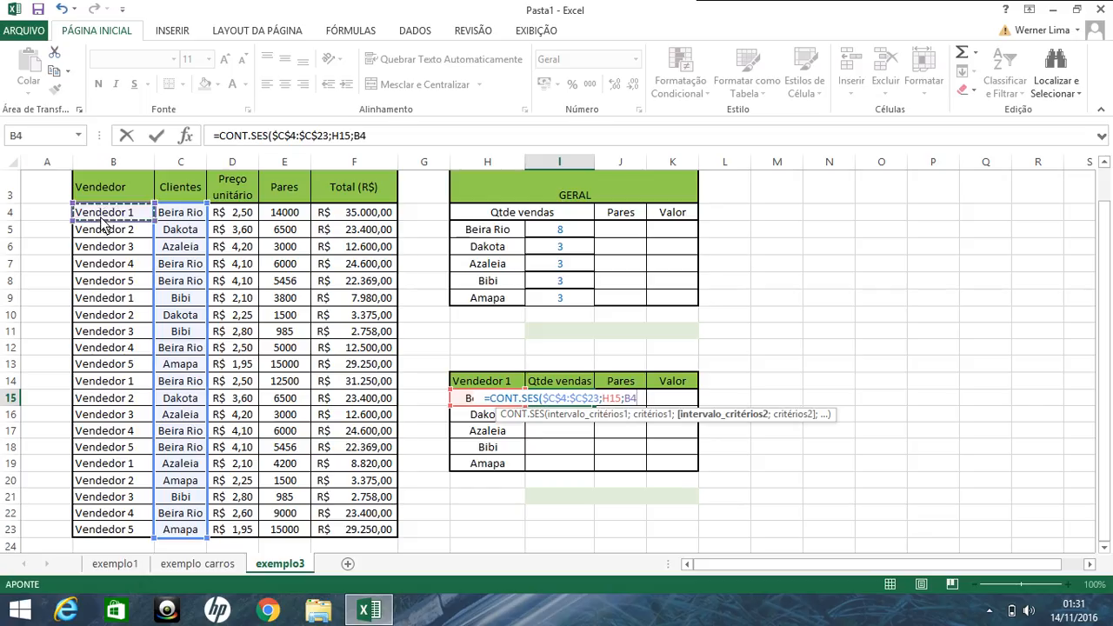
key("ctrl+shift+Down")
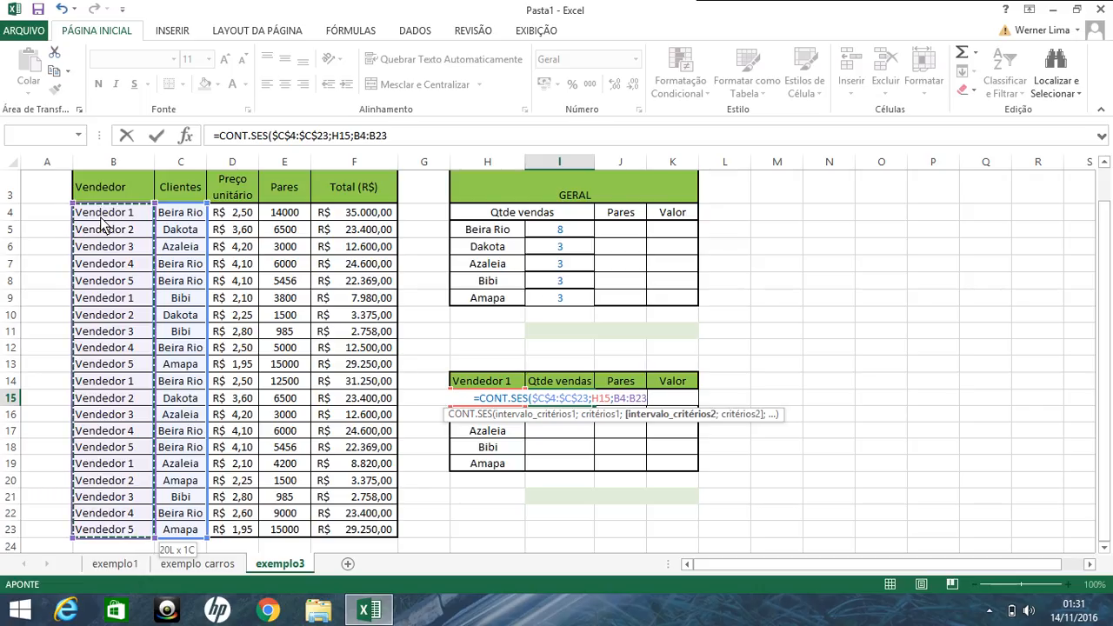
key("F4")
type(";")
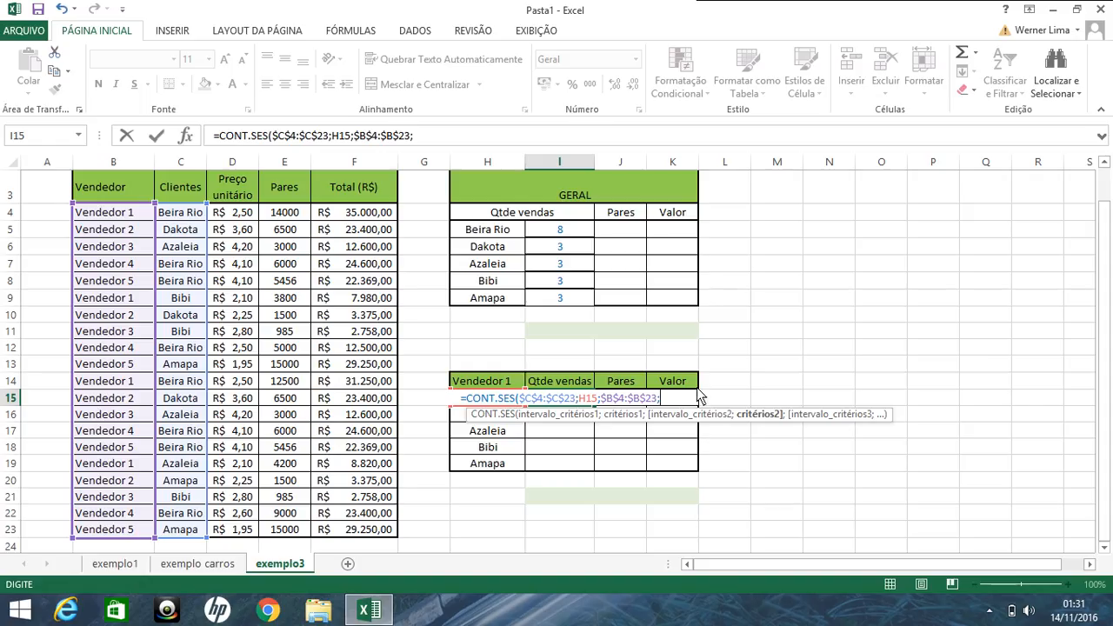
Enter "Vendedor 1" as the second criterion and complete the CONT.SES formula in I15
type("\"VEMDE")
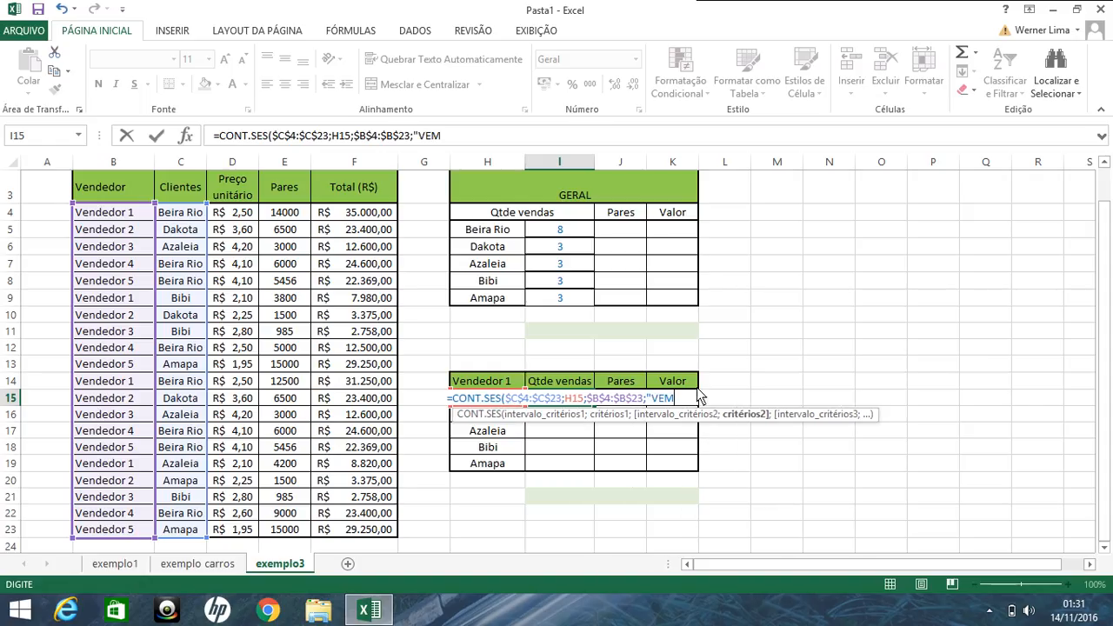
key("BackSpace")
key("BackSpace")
key("BackSpace")
key("BackSpace")
type("en")
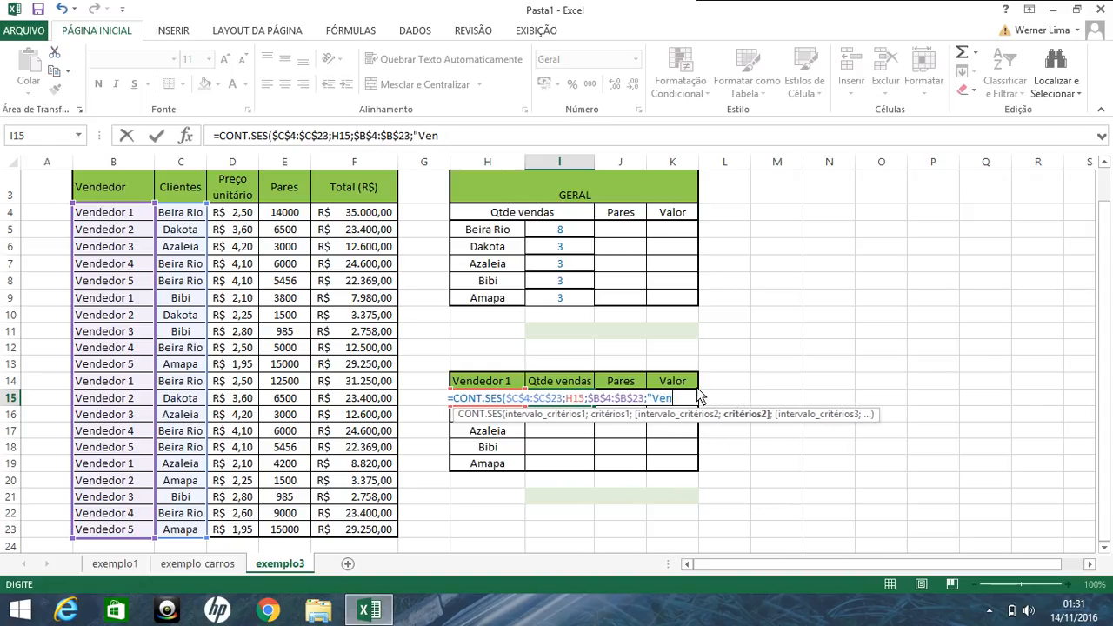
type("dde")
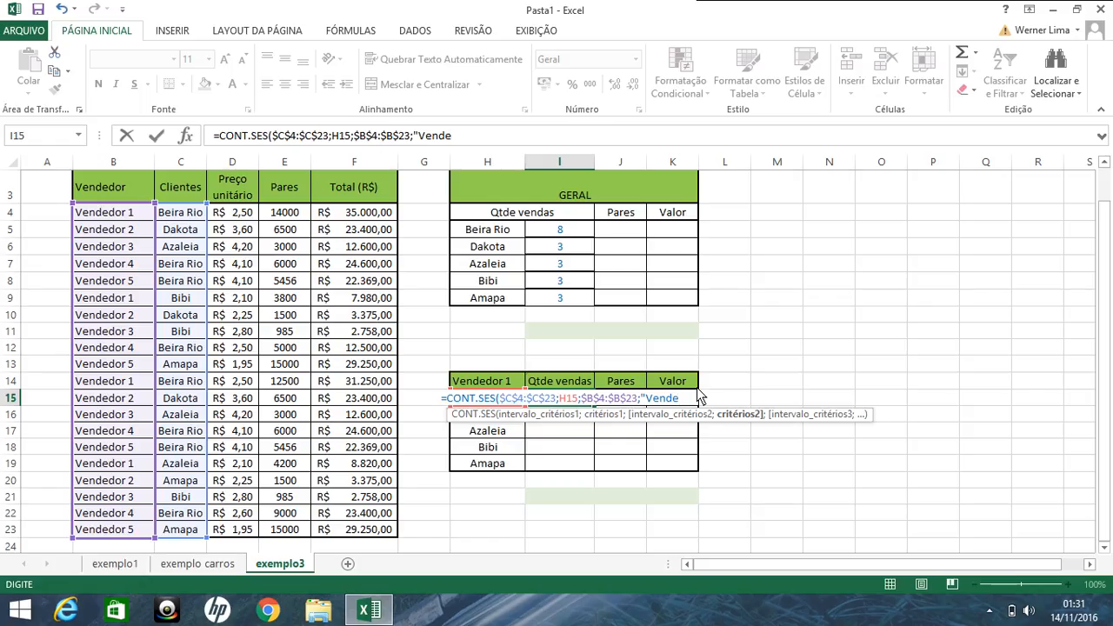
type("dor 1")
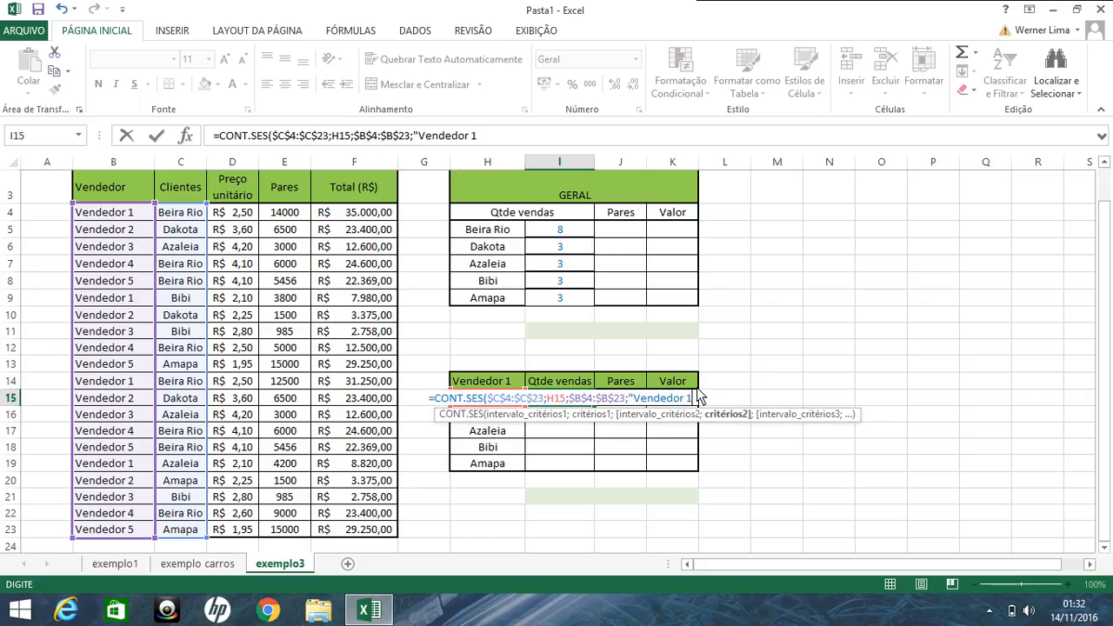
type("\"")
key("Return")
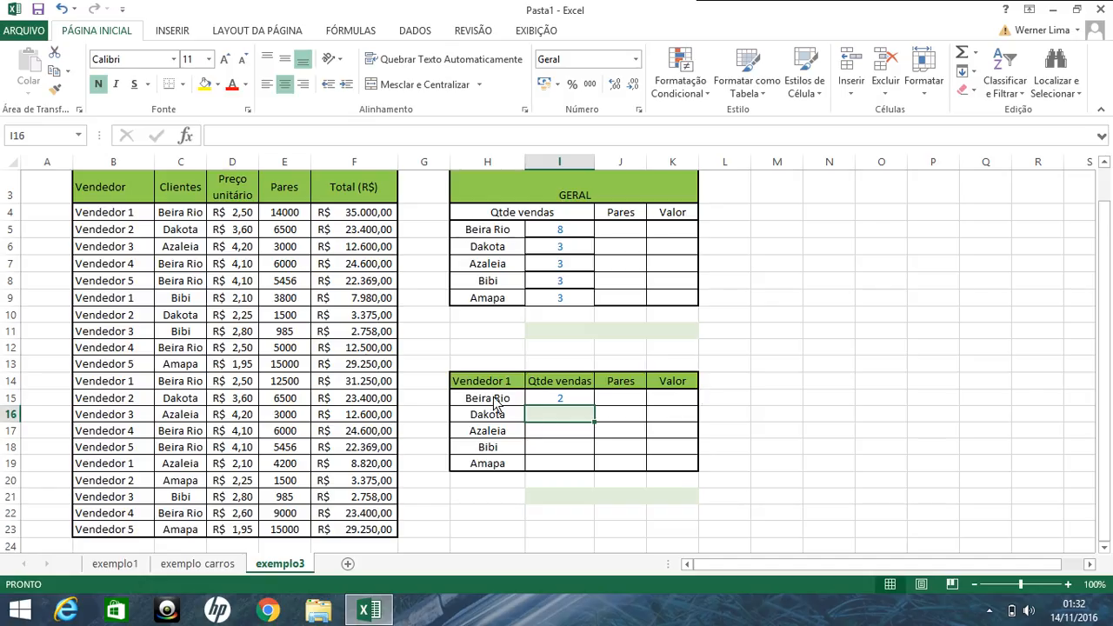
Copy the I15 formula down through I19 for the remaining clients of the Vendedor 1 table
left_click(574, 402)
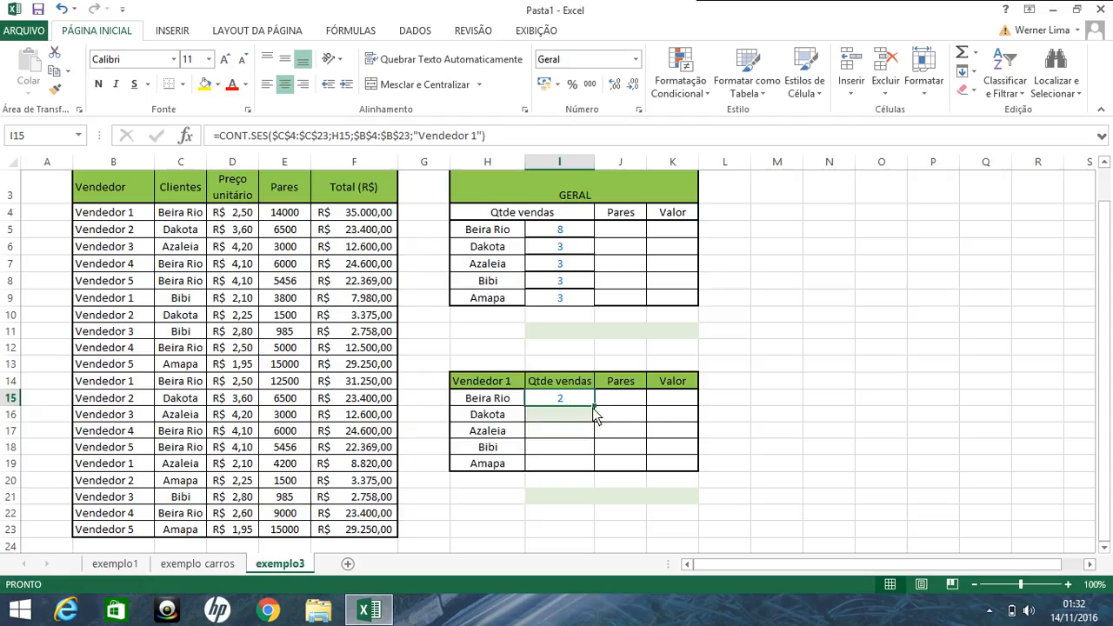
double_click(594, 407)
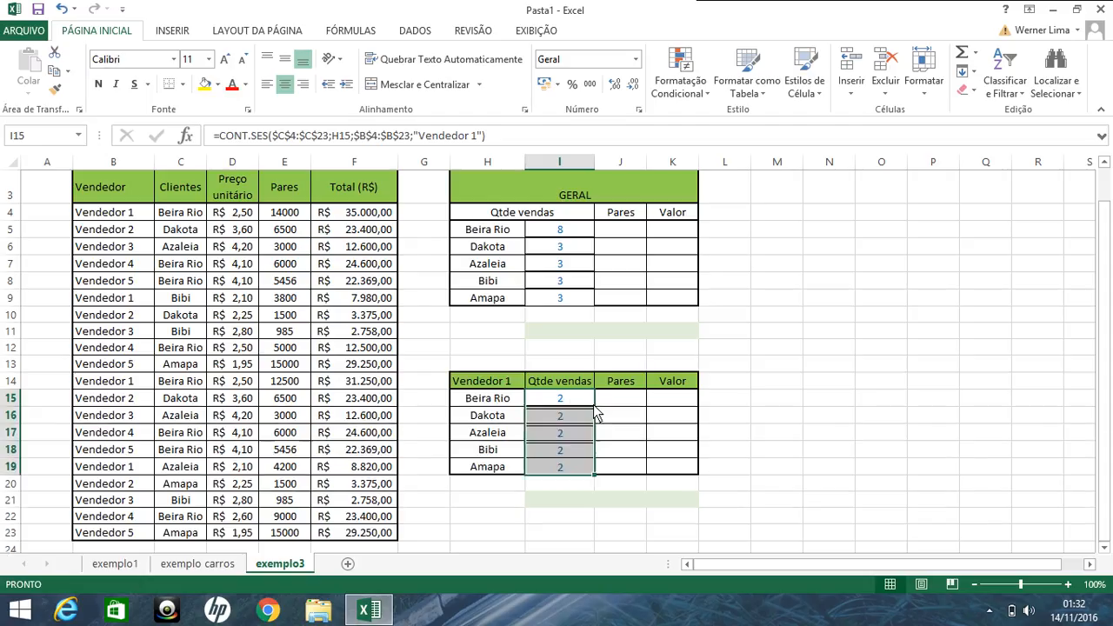
left_click(763, 439)
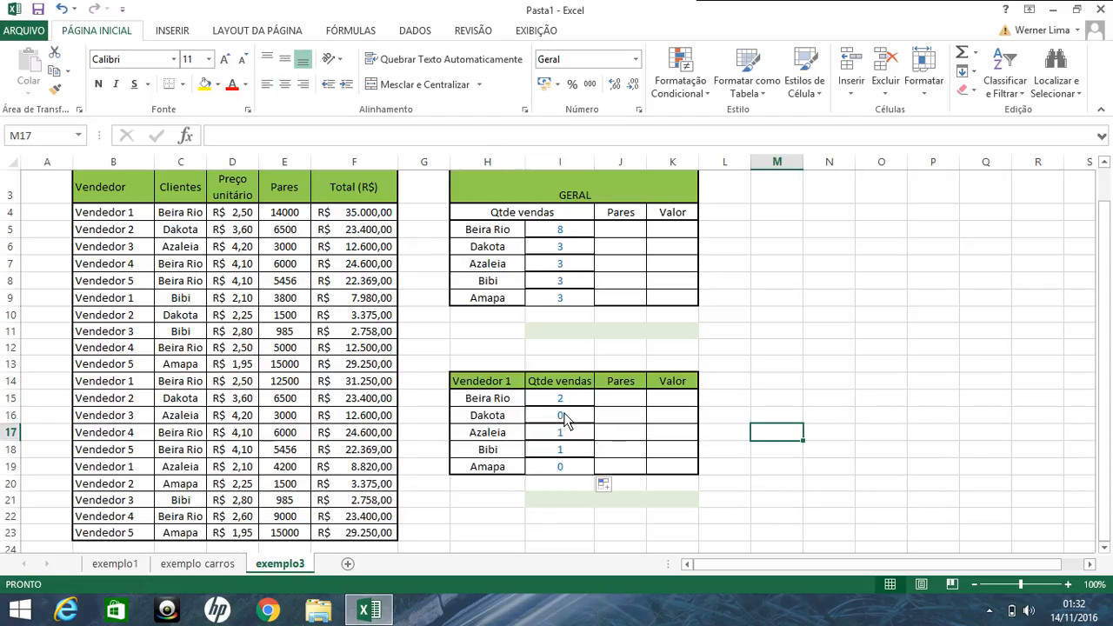